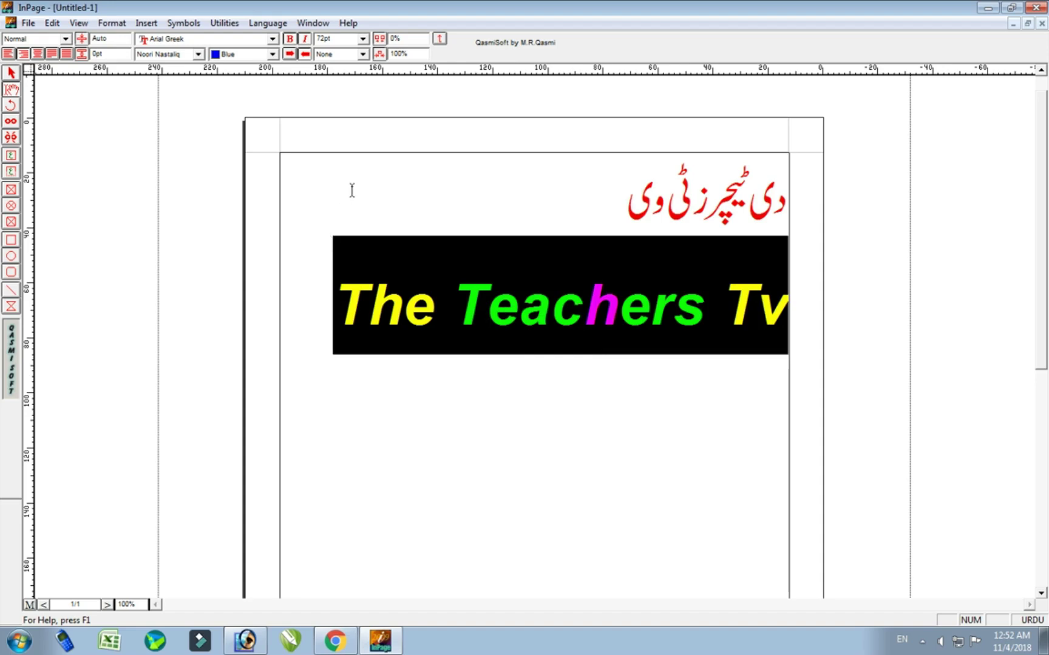
key(shift+Right)
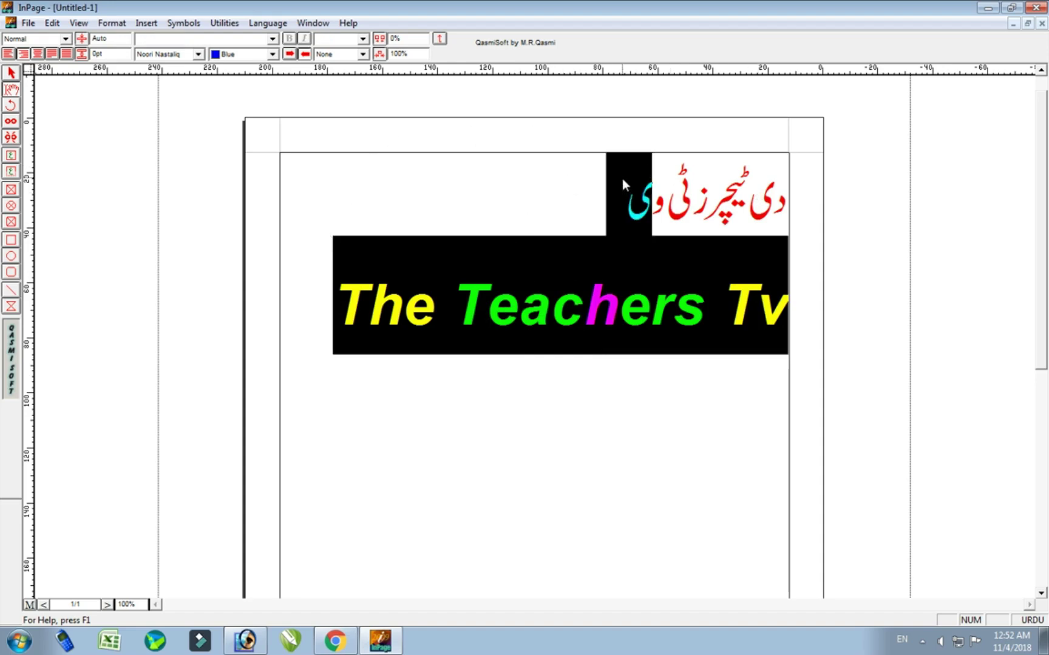
click(485, 304)
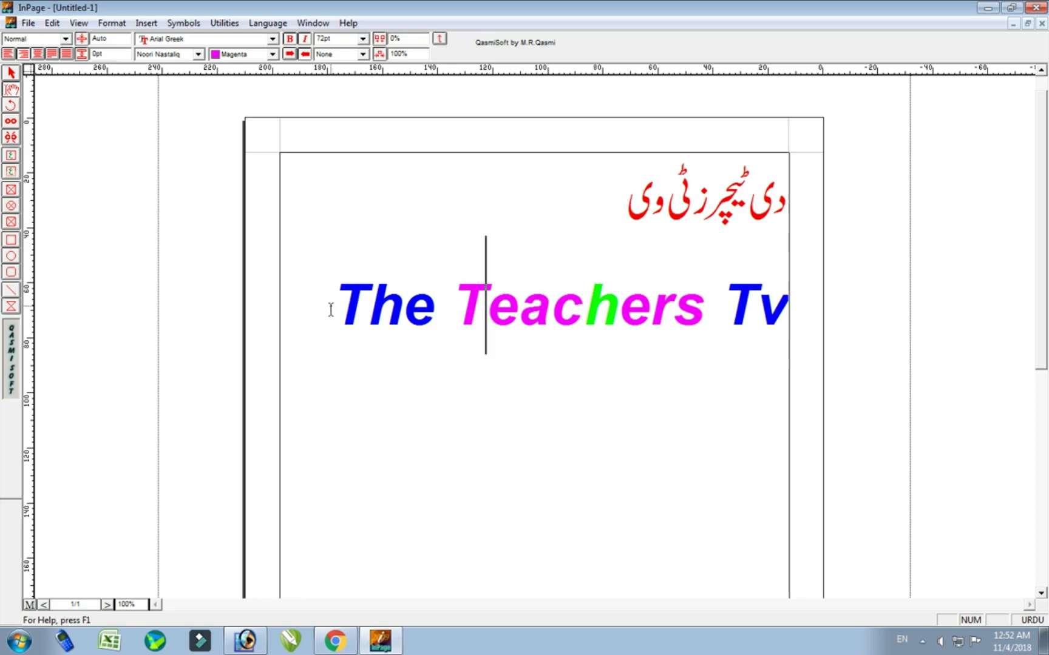
click(529, 210)
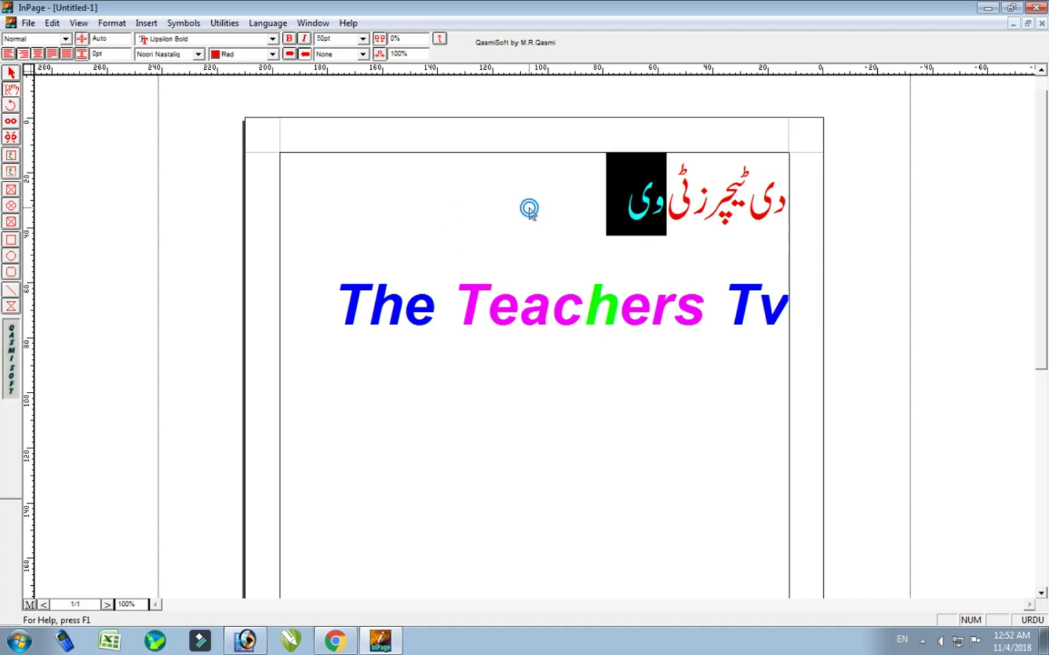
key(ctrl+shift+Right)
click(521, 202)
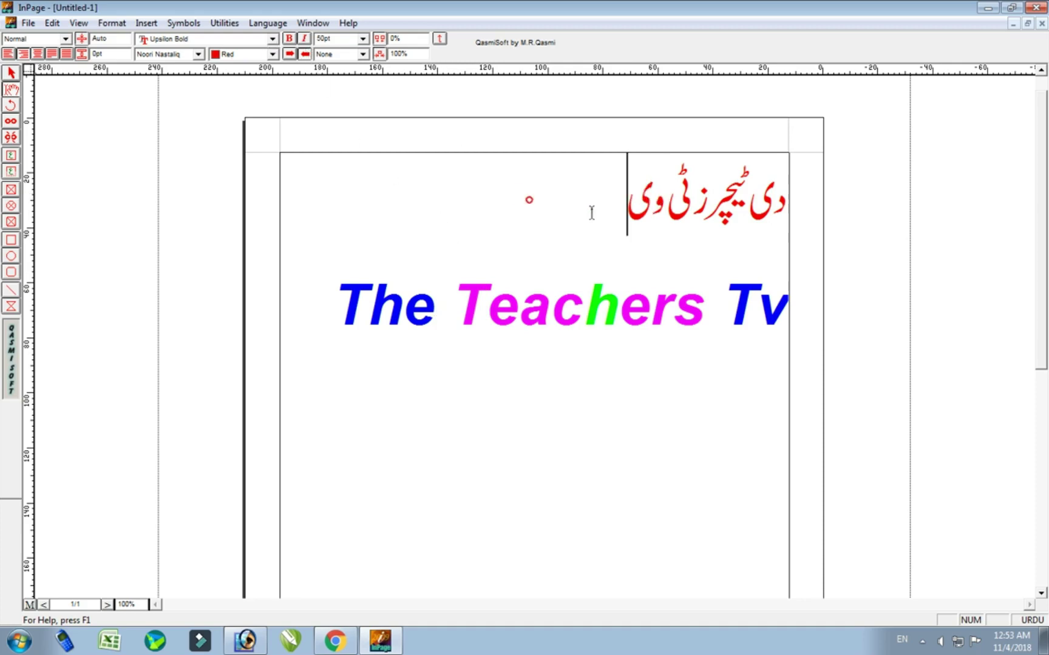
drag(528, 203, 813, 230)
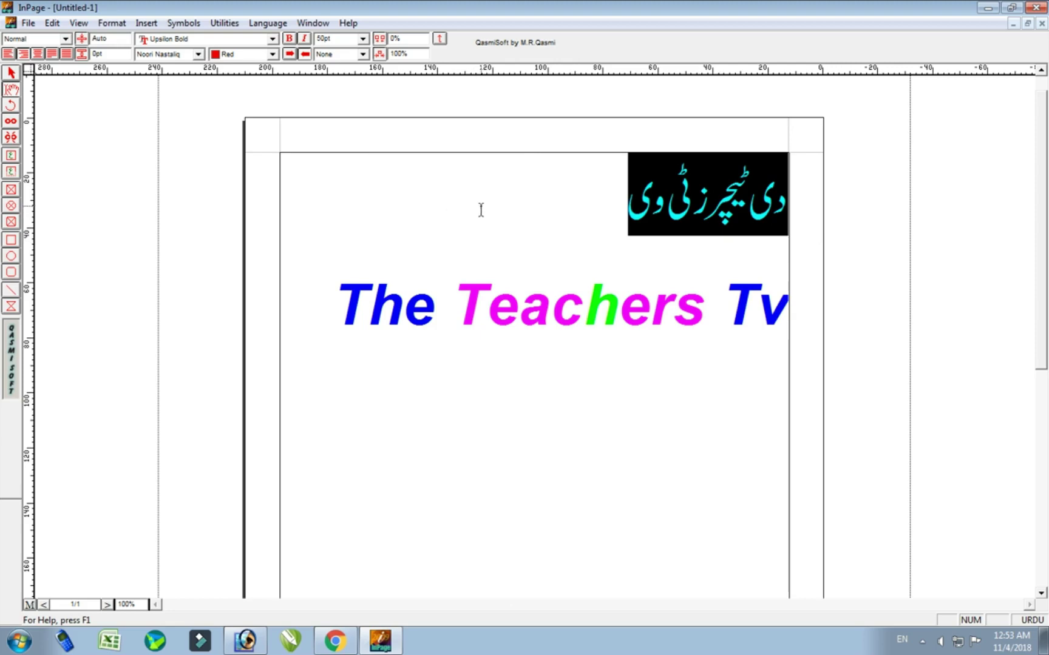
click(322, 291)
key(Up)
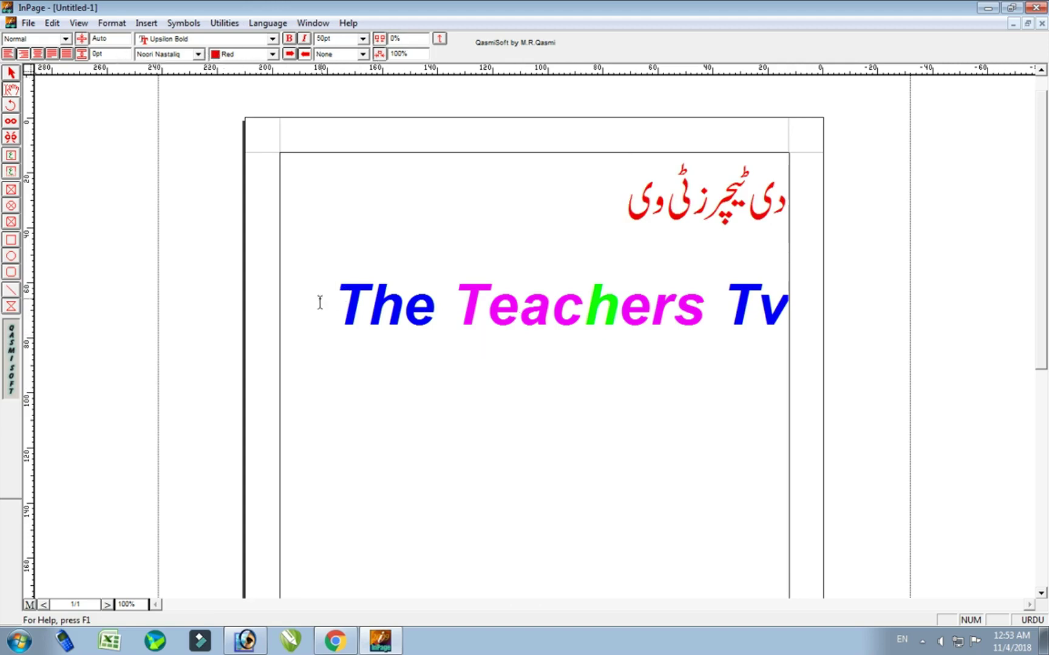
drag(323, 307, 346, 296)
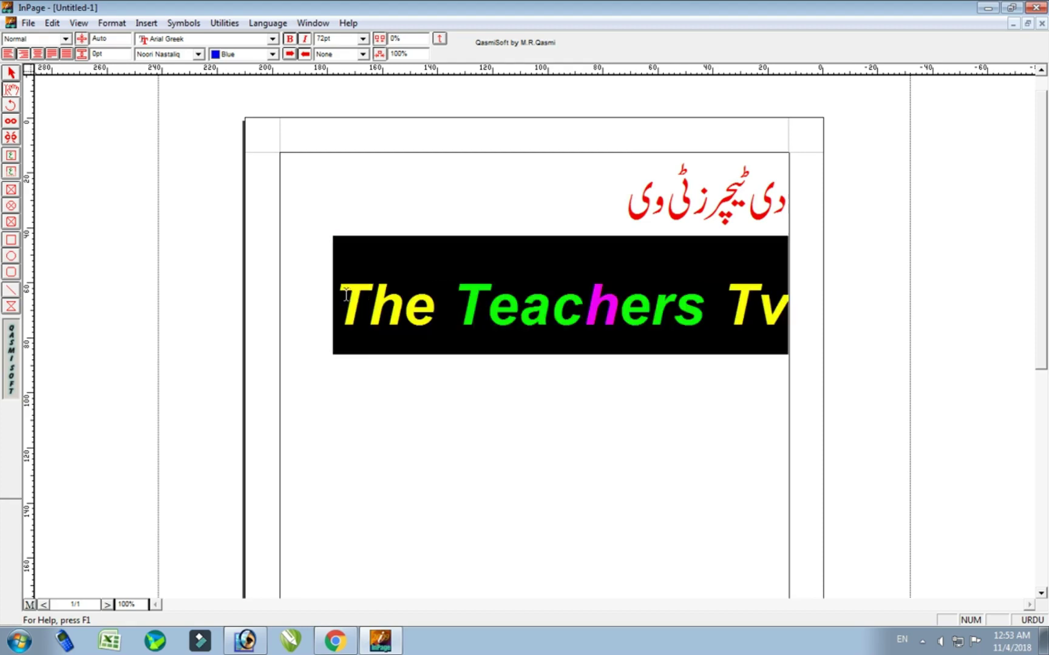
click(685, 279)
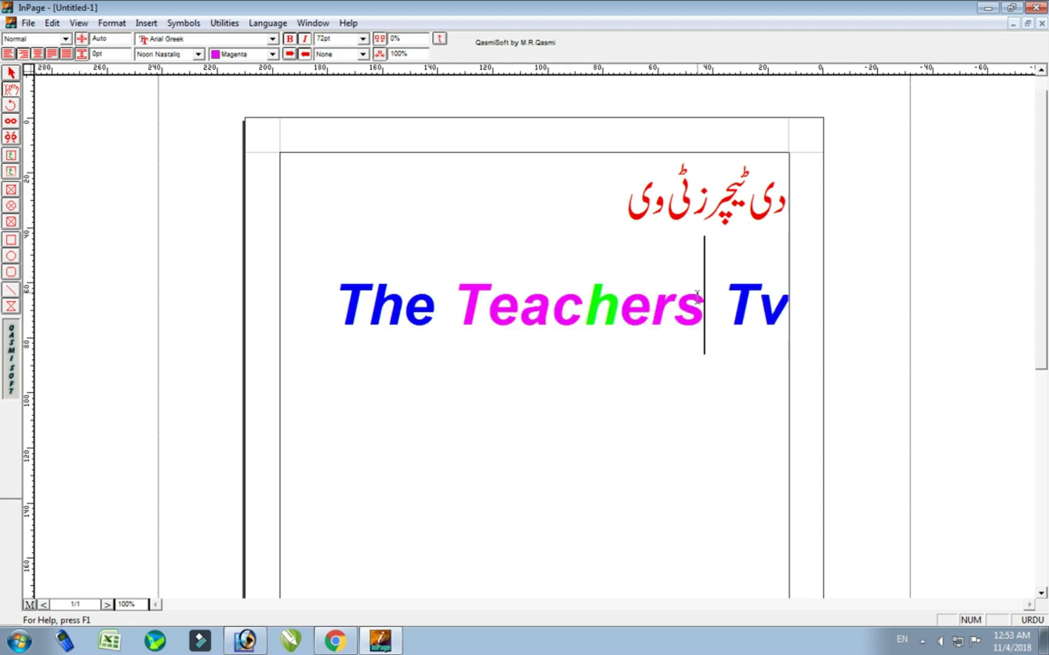
Step: Select the word "Teachers" in the English line and set a fixed line height of 5 pt
drag(704, 297, 455, 298)
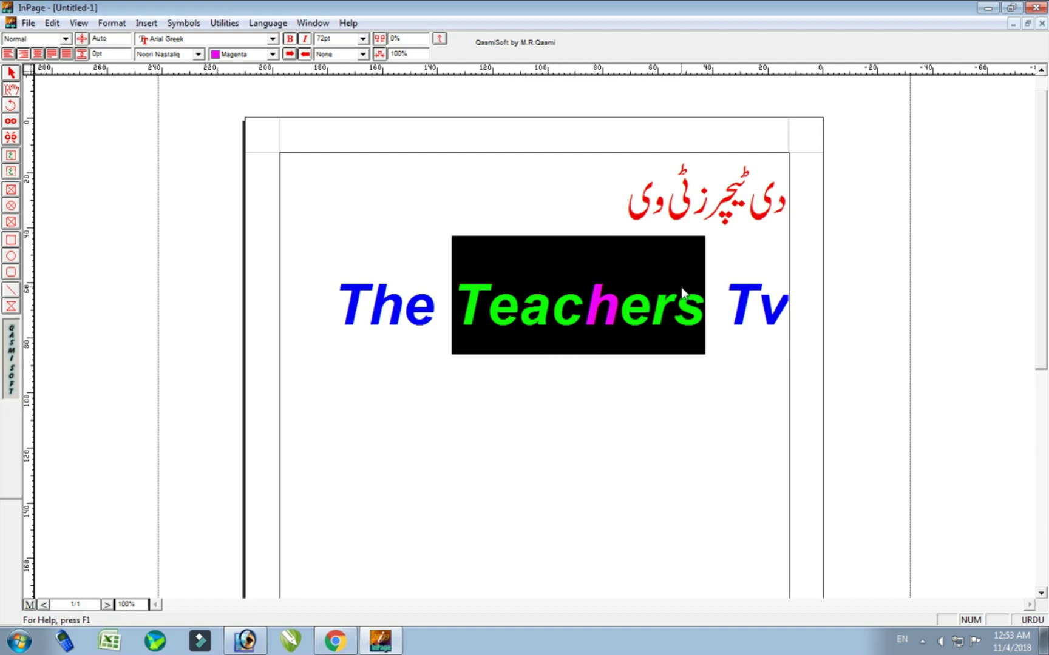
double_click(121, 42)
text(5)
key(Return)
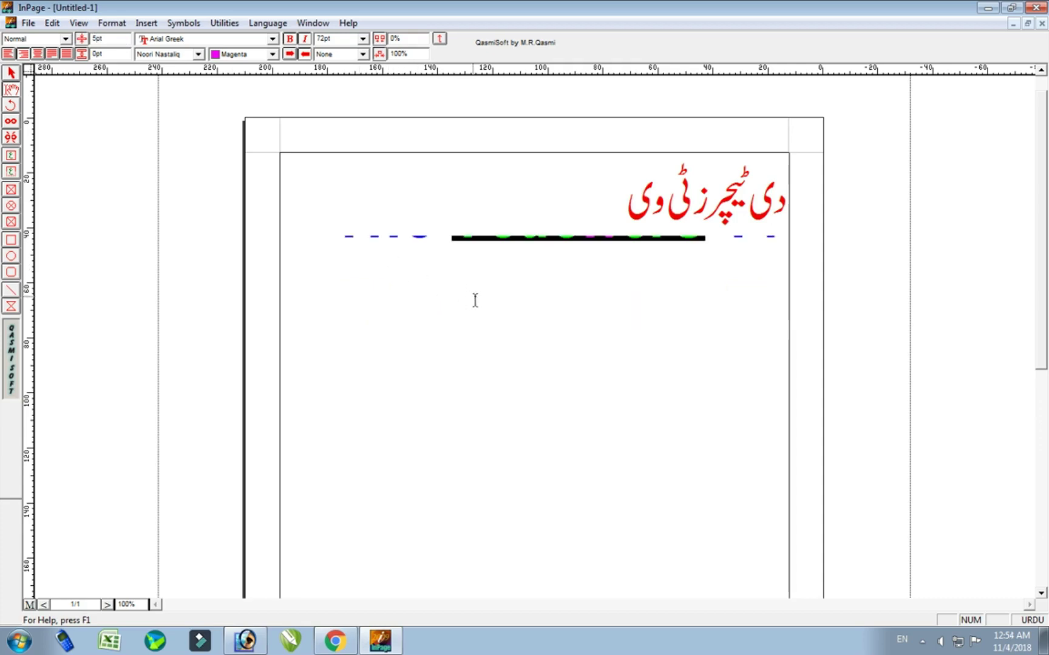
click(616, 314)
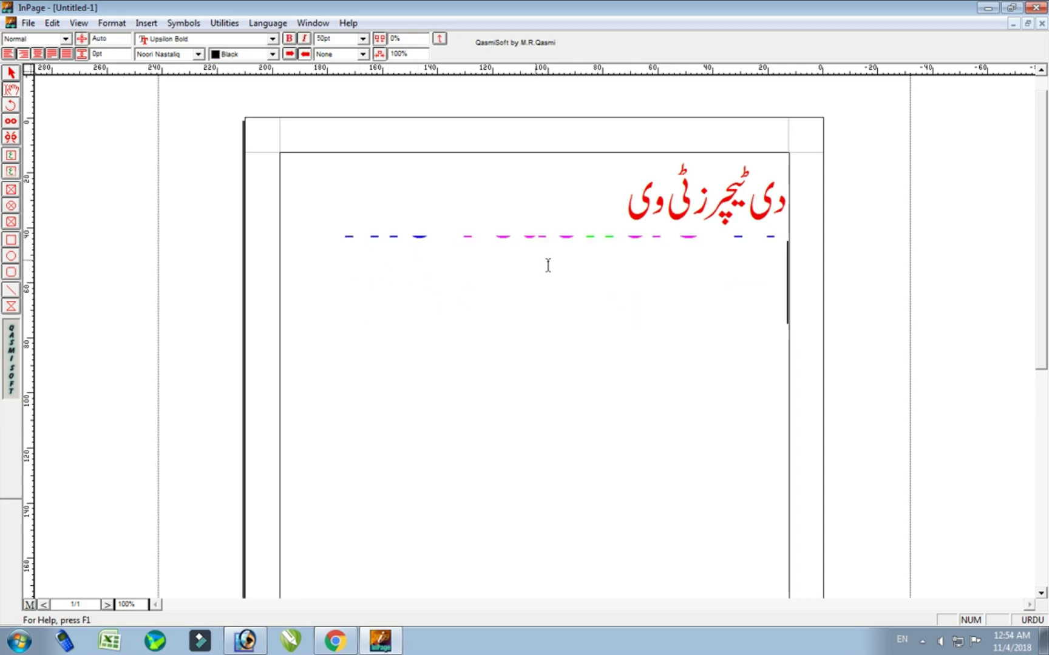
Step: Select the whole "The Teachers Tv" line and set its line height to 5 pt
drag(334, 239, 707, 233)
click(707, 233)
double_click(681, 316)
drag(521, 345, 343, 276)
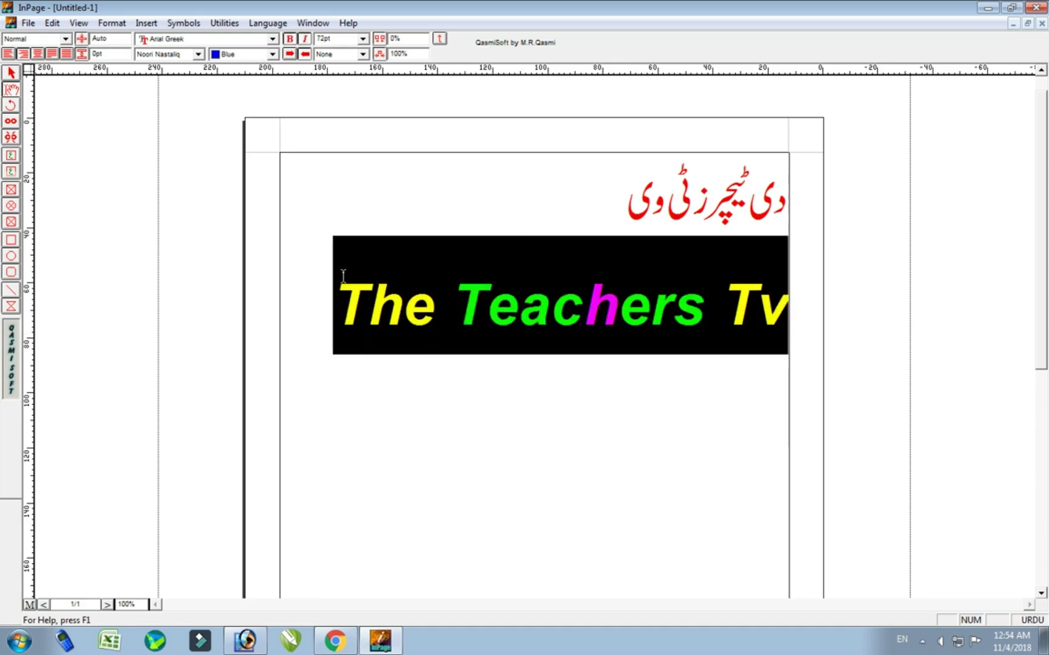
double_click(113, 39)
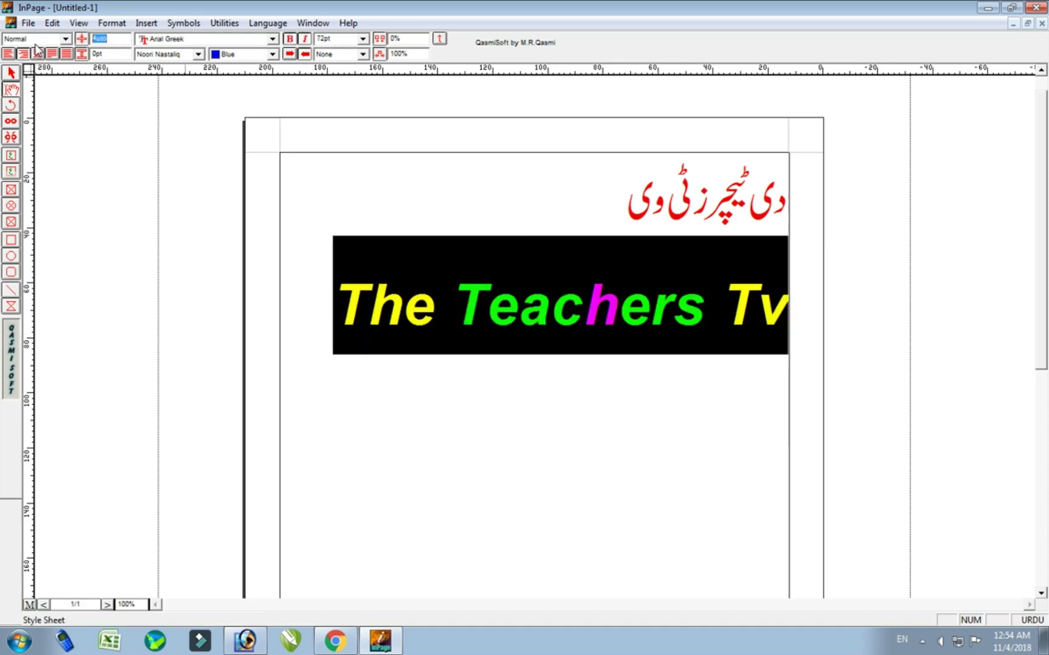
text(5)
key(Return)
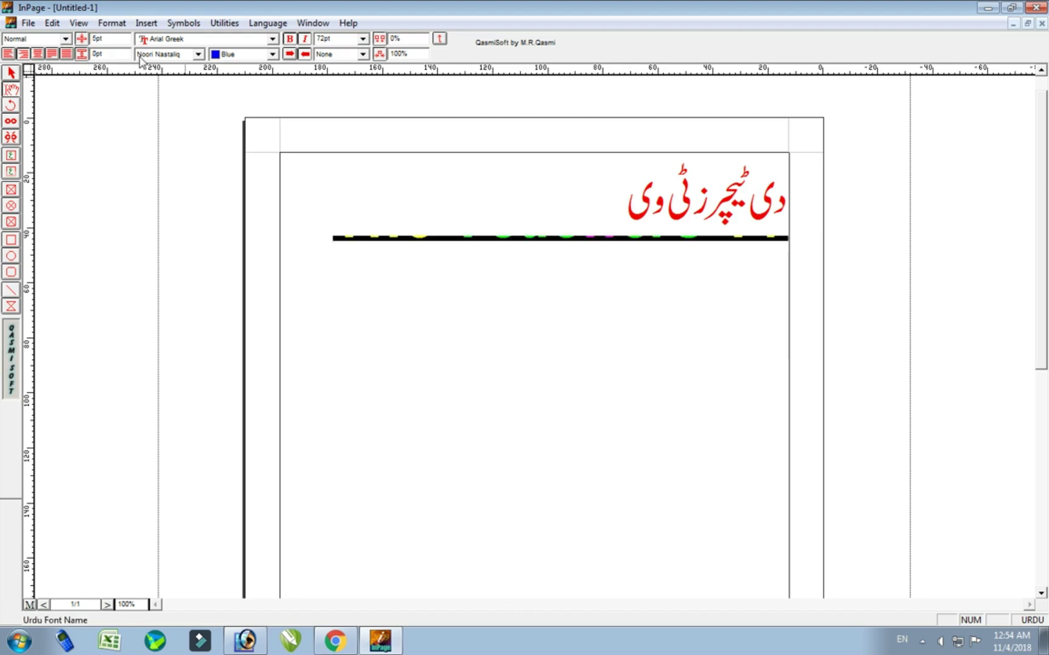
Step: Set the selected English line's line height to 10 pt, followed by 15 pt
double_click(114, 39)
text(10)
key(Return)
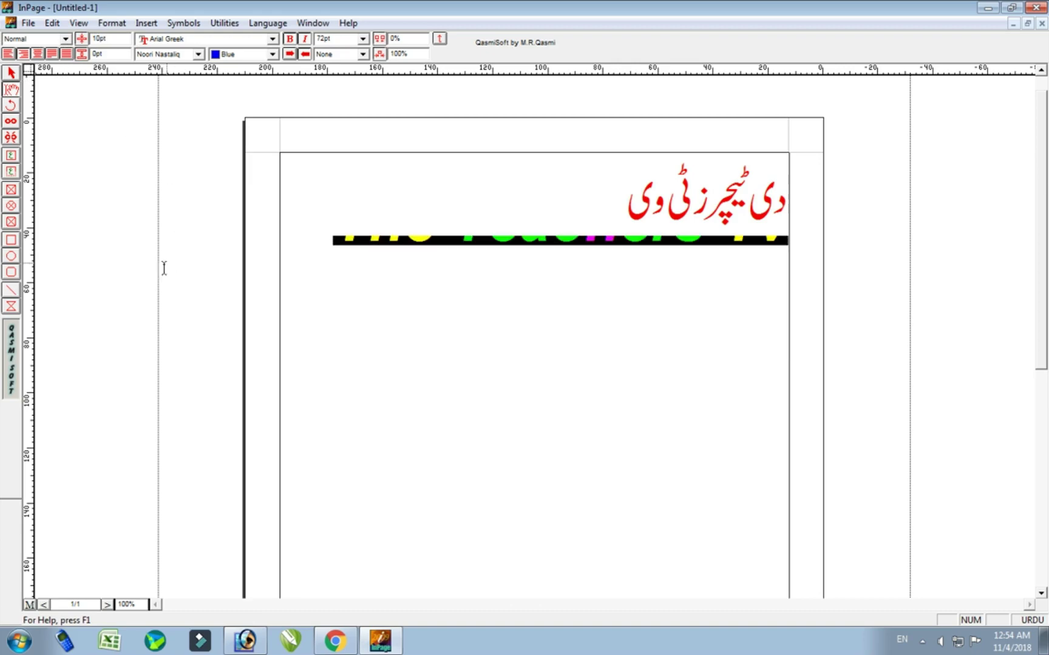
double_click(114, 39)
text(15)
key(Return)
Step: Increase the English line's line height to 50 pt, followed by 100 pt
double_click(104, 38)
text(5)
key(Return)
double_click(105, 39)
text(1)
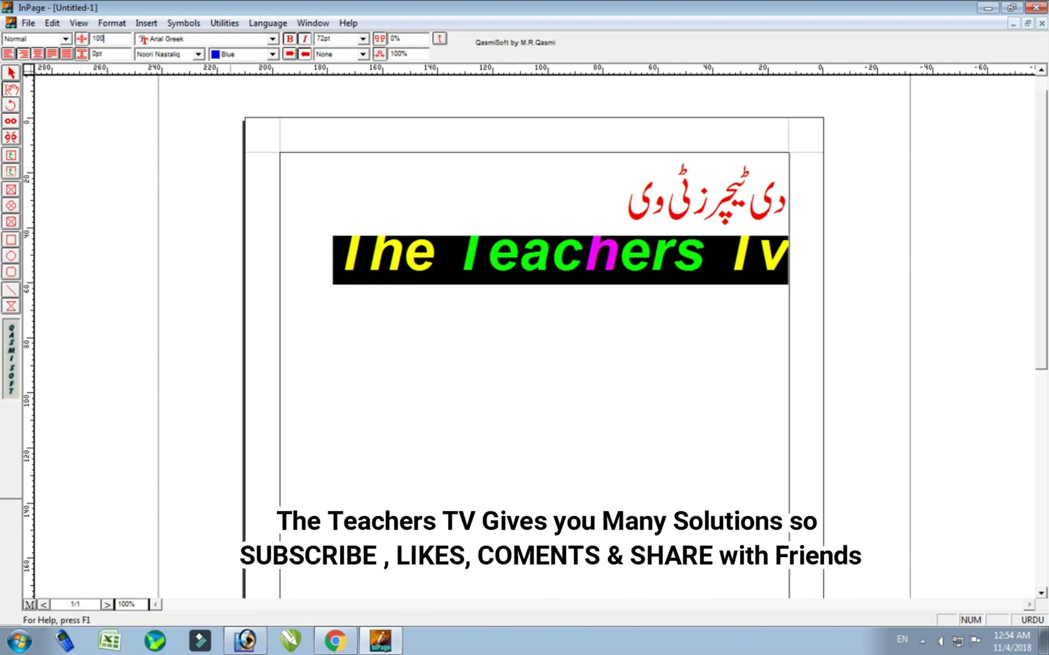
key(Return)
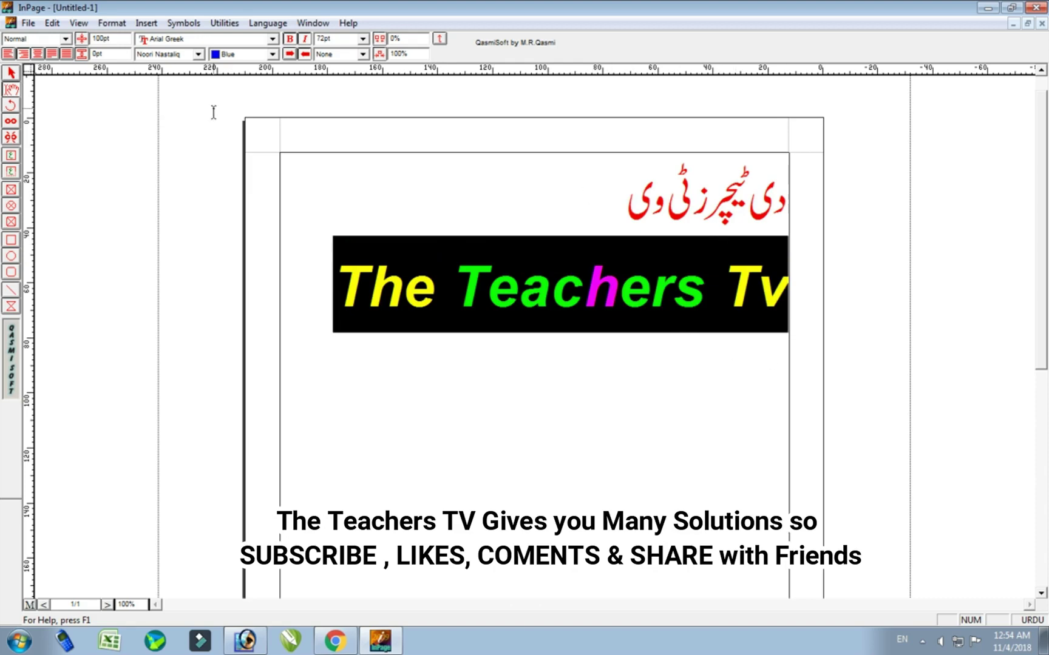
Step: Set the English line's line height to 50 pt, and return it to Auto by entering 0
double_click(116, 40)
text(50)
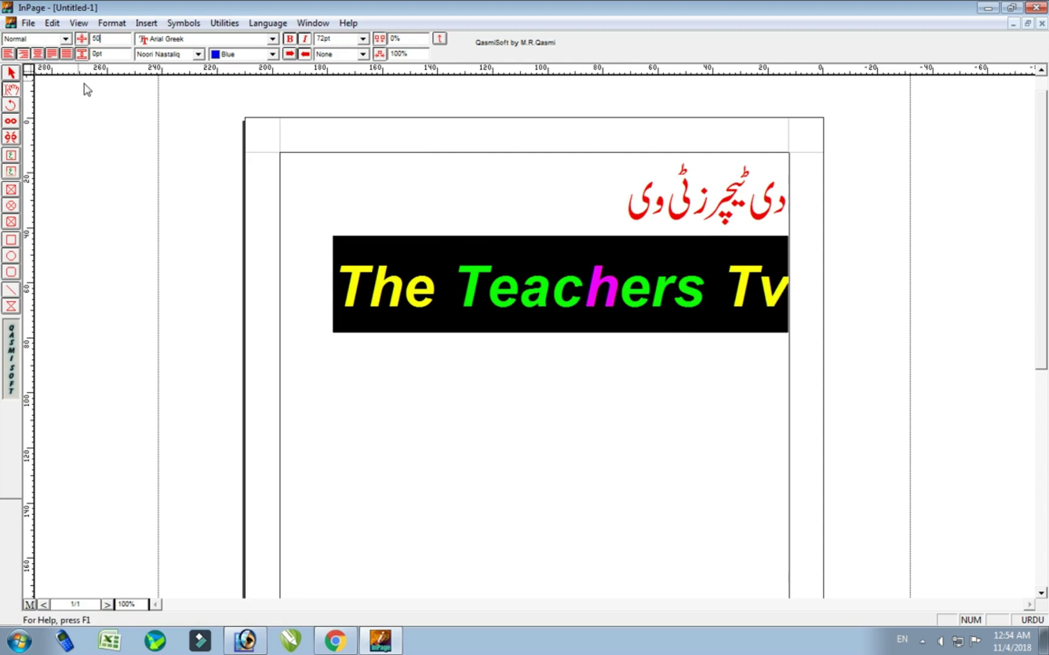
key(Return)
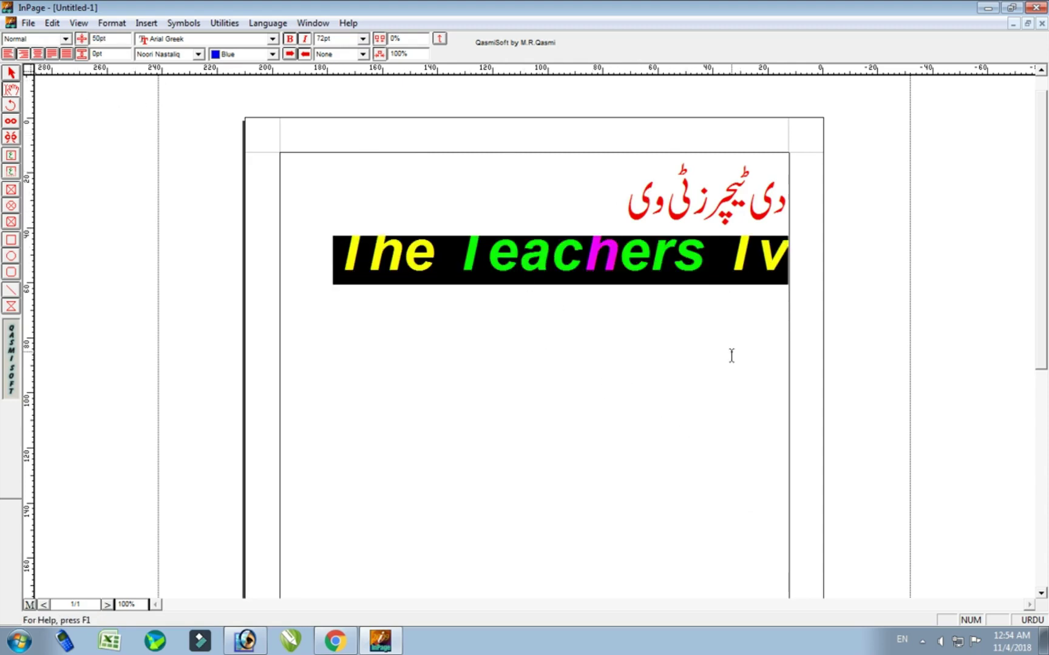
double_click(112, 41)
text(0)
key(Return)
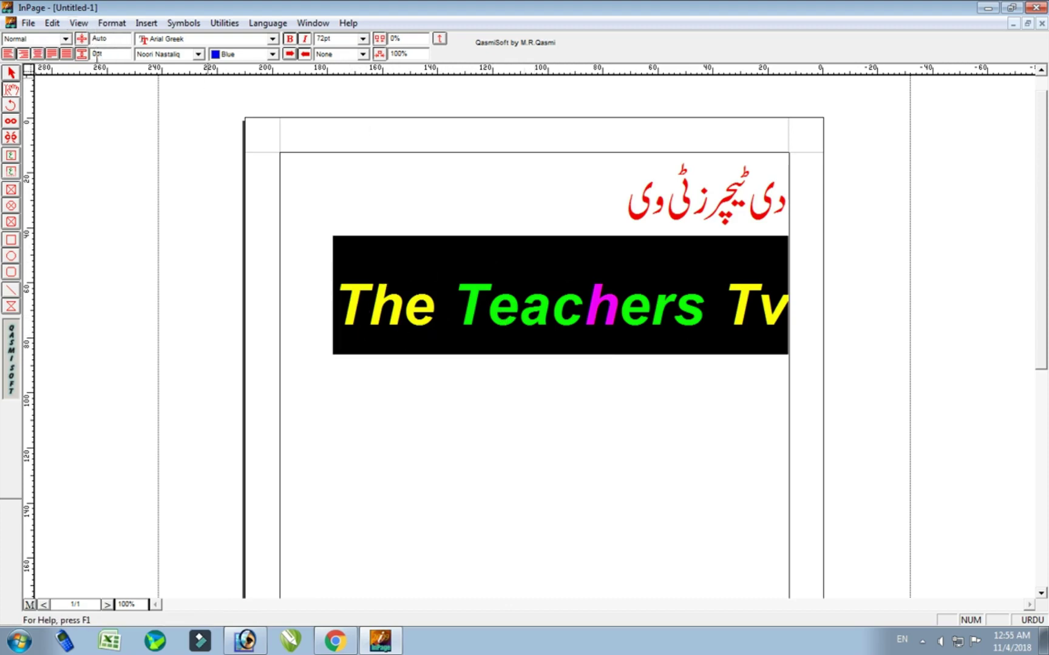
double_click(103, 54)
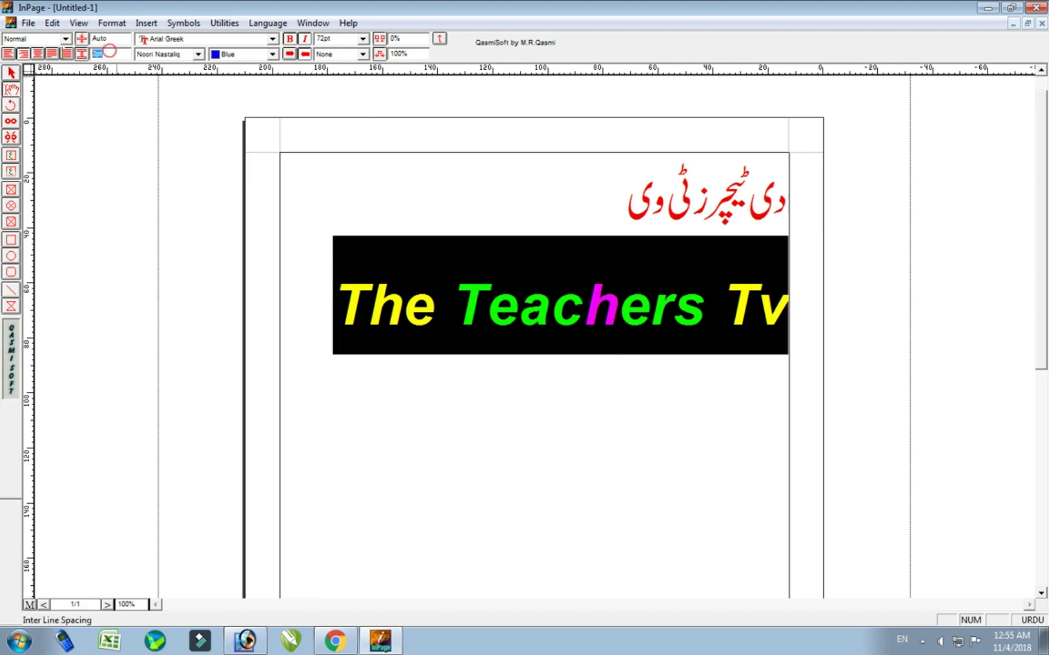
click(546, 207)
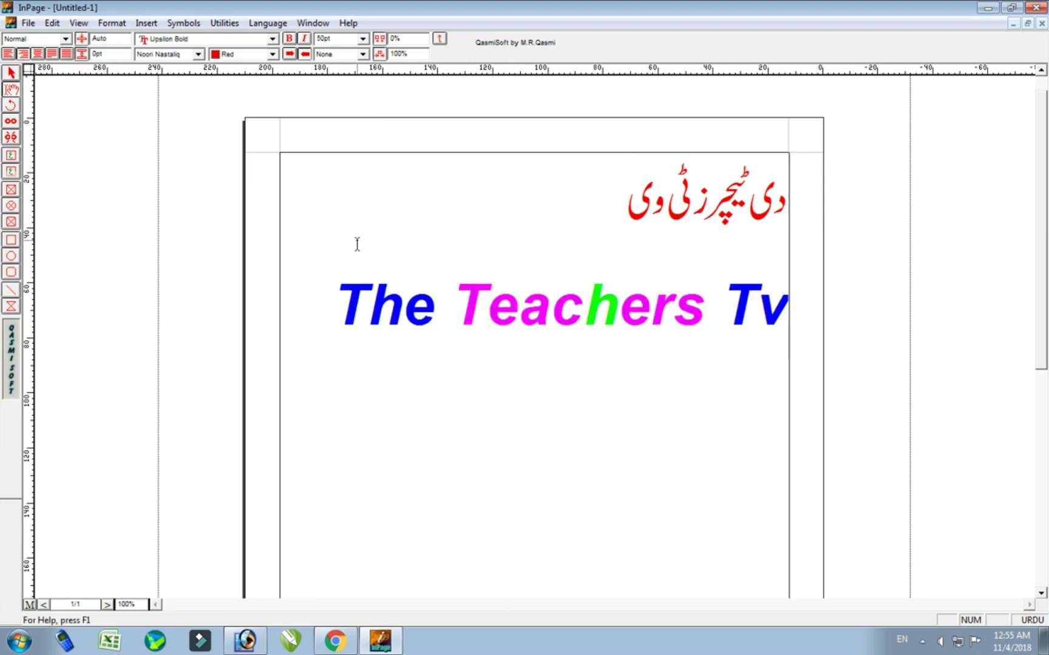
drag(357, 244, 644, 256)
click(775, 233)
drag(315, 312, 686, 290)
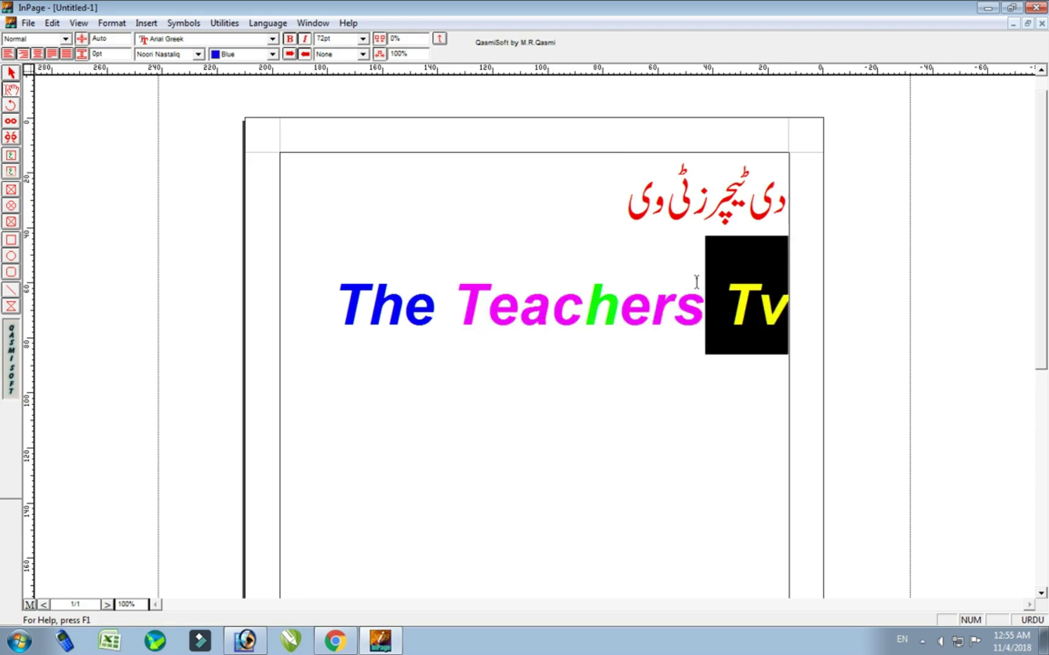
drag(274, 243, 268, 216)
click(305, 290)
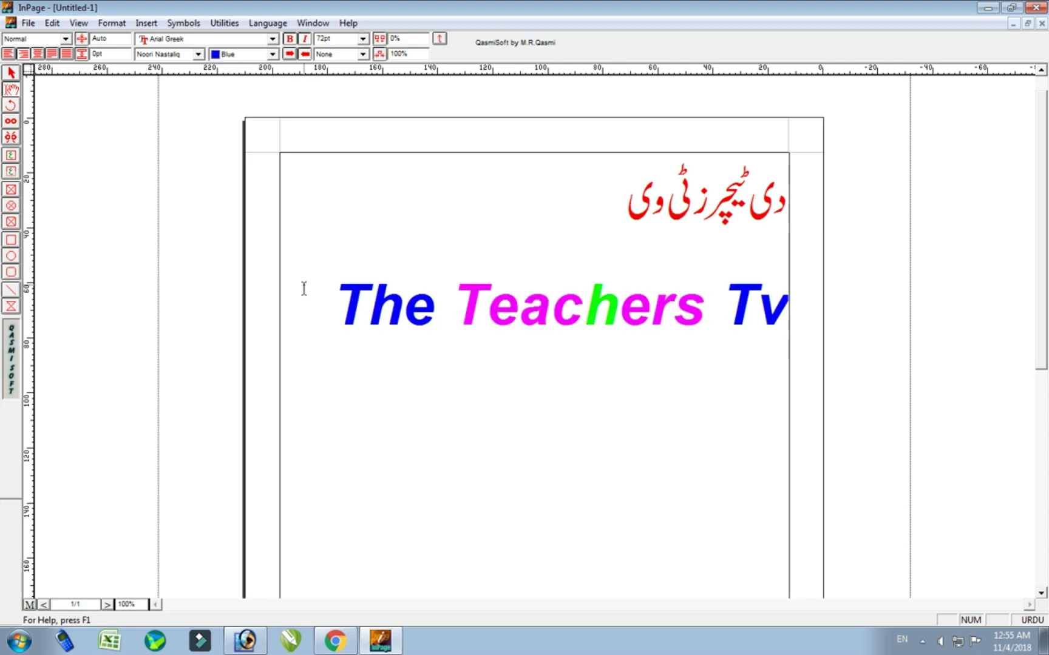
Step: Set the inter-line spacing of all the text in the document to 20 pt
key(ctrl+a)
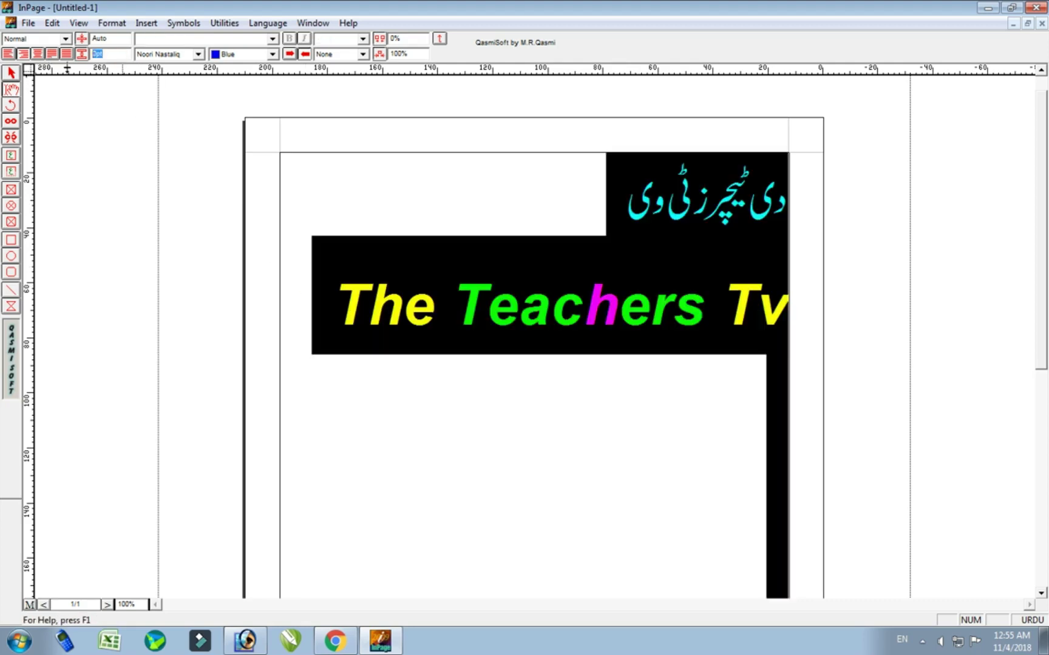
text(20)
key(Return)
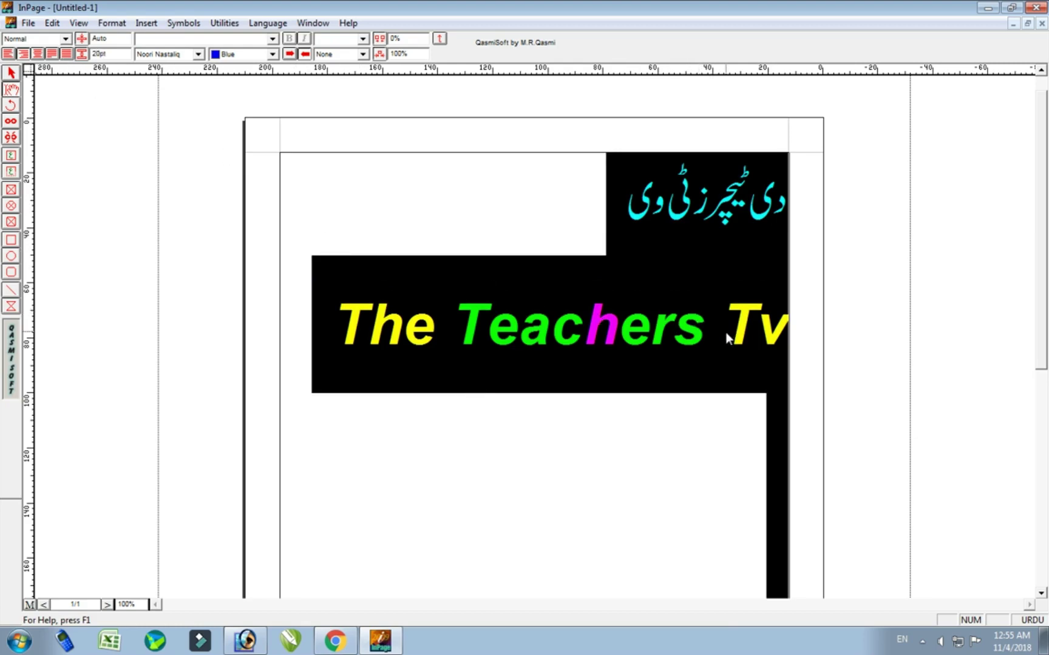
Step: Select only the "The Teachers Tv" line and set its inter-line spacing to 50 pt
click(720, 361)
shift+click(334, 331)
click(267, 315)
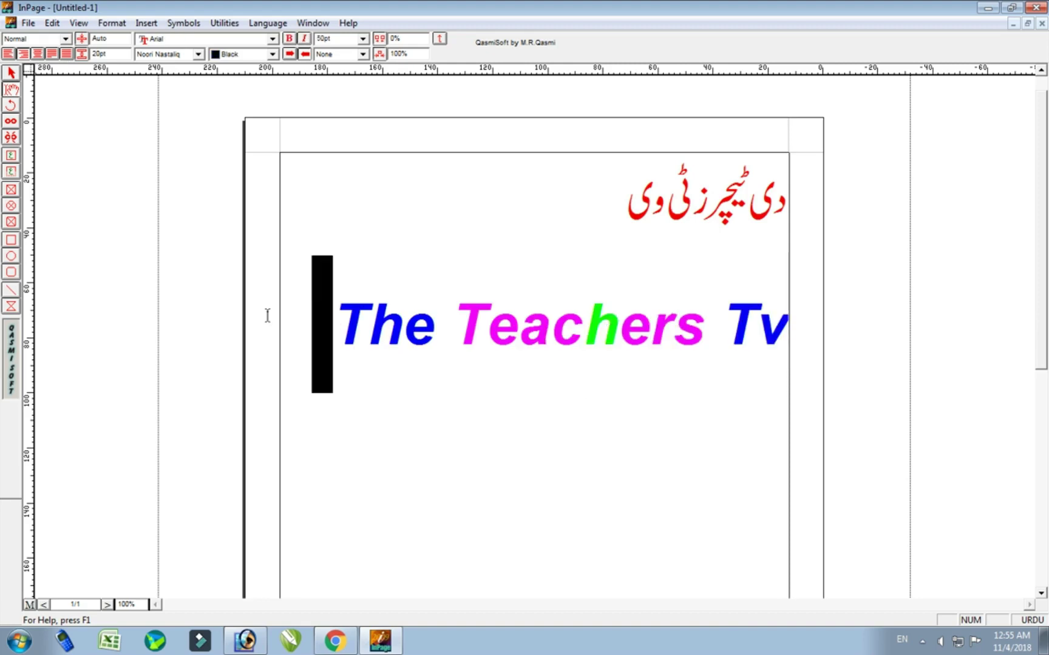
triple_click(346, 303)
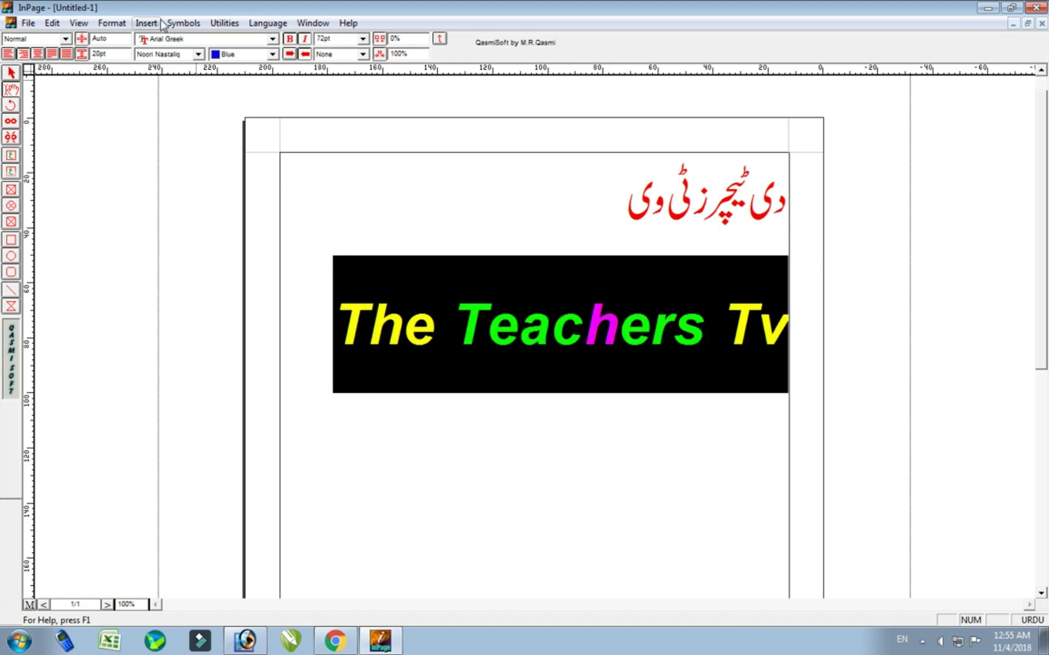
click(112, 53)
text(50)
key(Return)
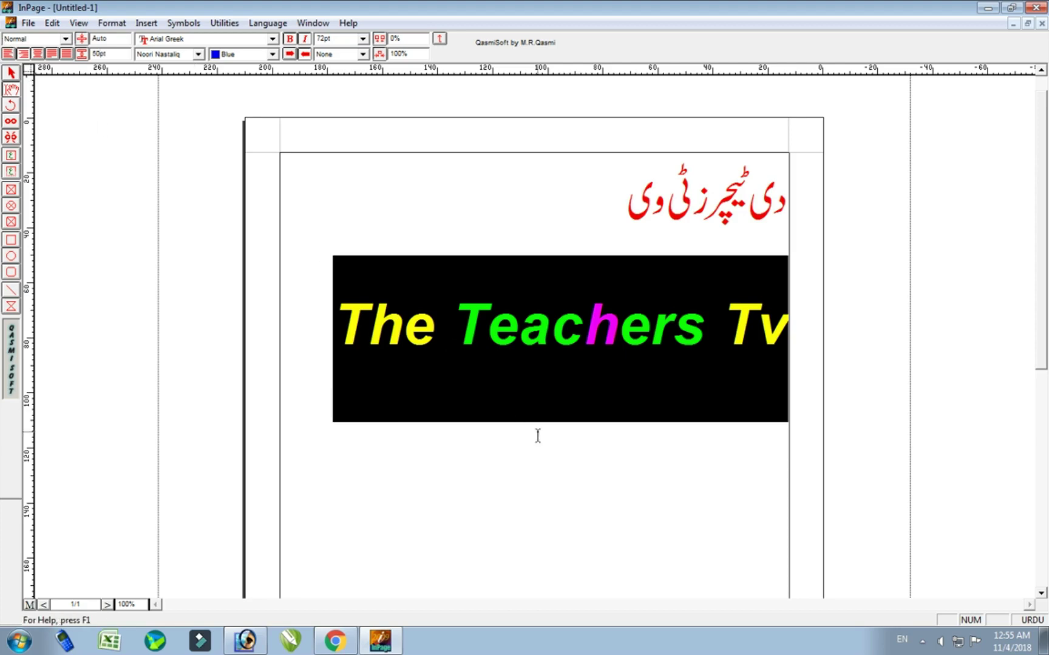
Step: Set the inter-line spacing of the selected English line to 100 pt and deselect it
double_click(108, 54)
text(10)
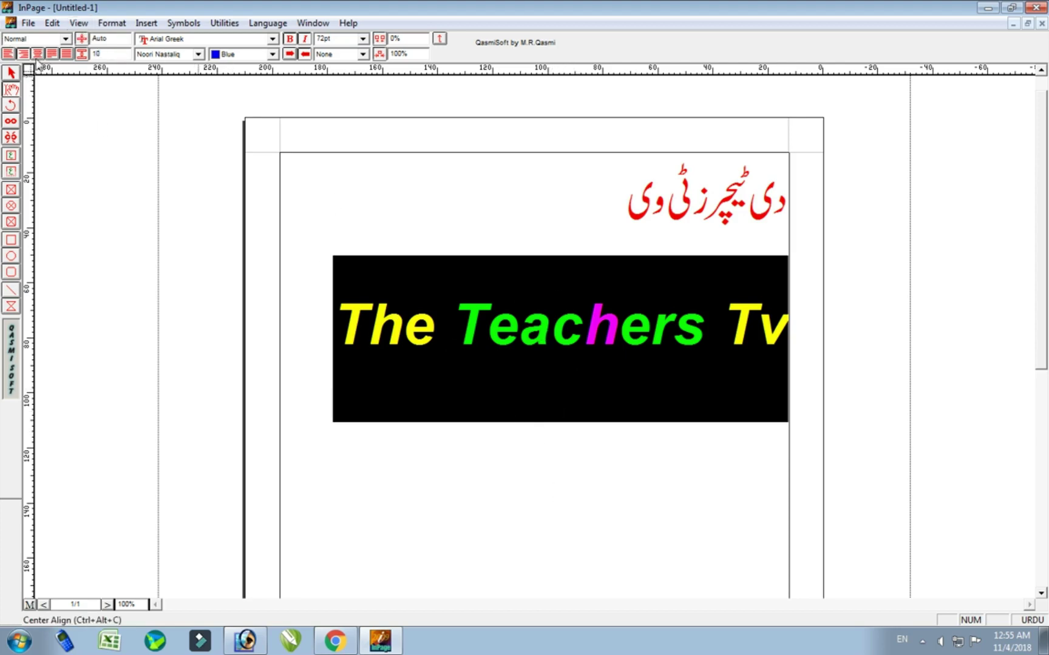
text(0)
key(Return)
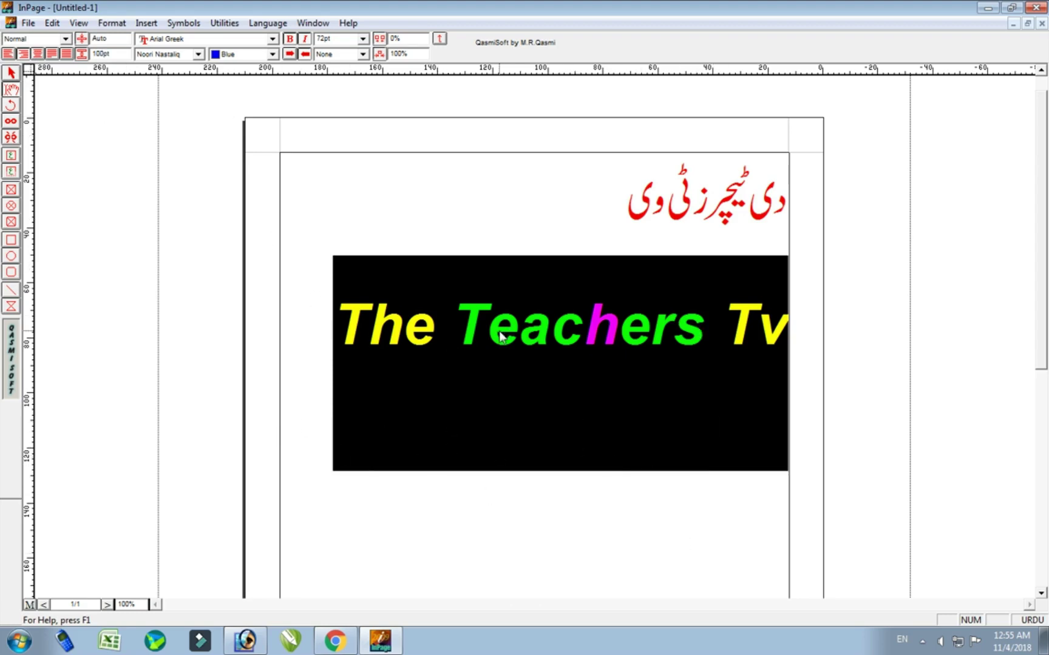
click(353, 343)
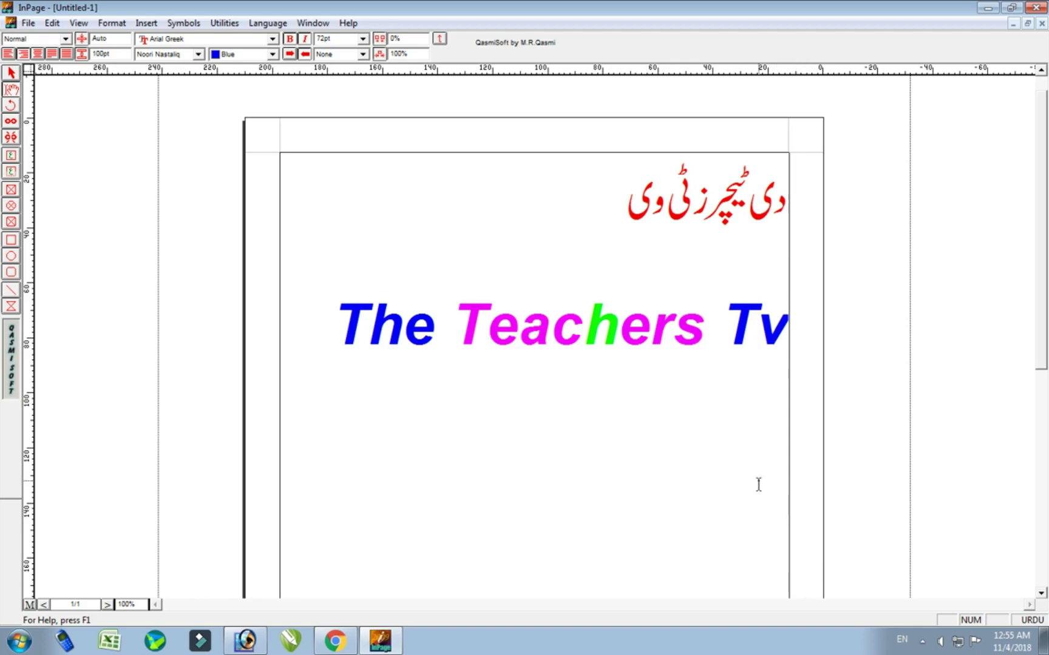
Step: Set the inter-line spacing to 0 pt for the English line and for all the text in the document
click(102, 54)
text(0)
key(Return)
key(ctrl+a)
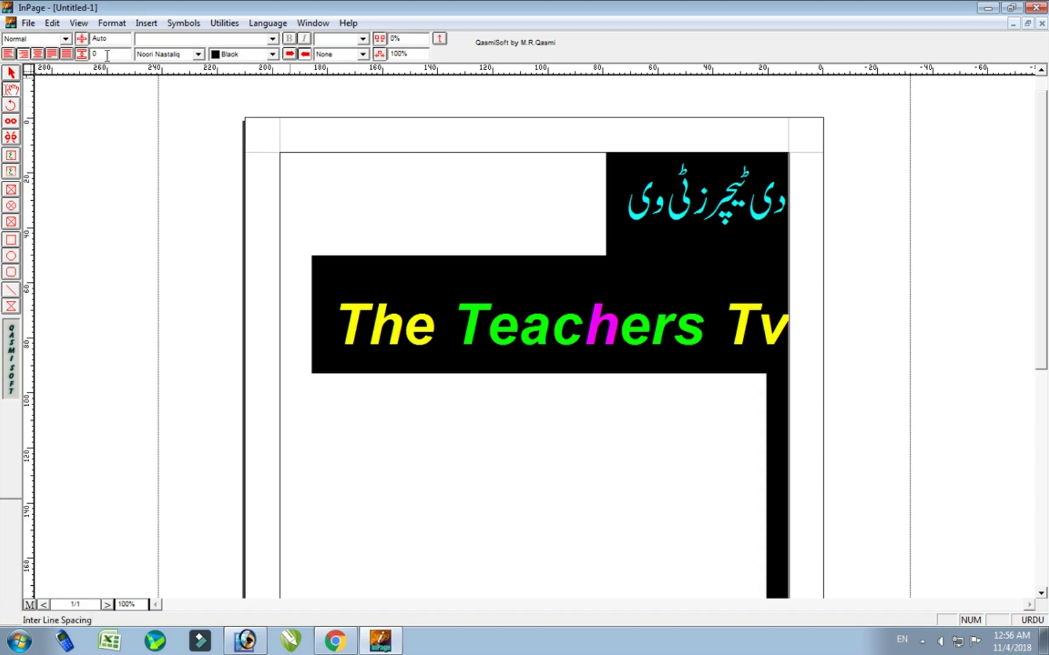
key(Return)
click(398, 197)
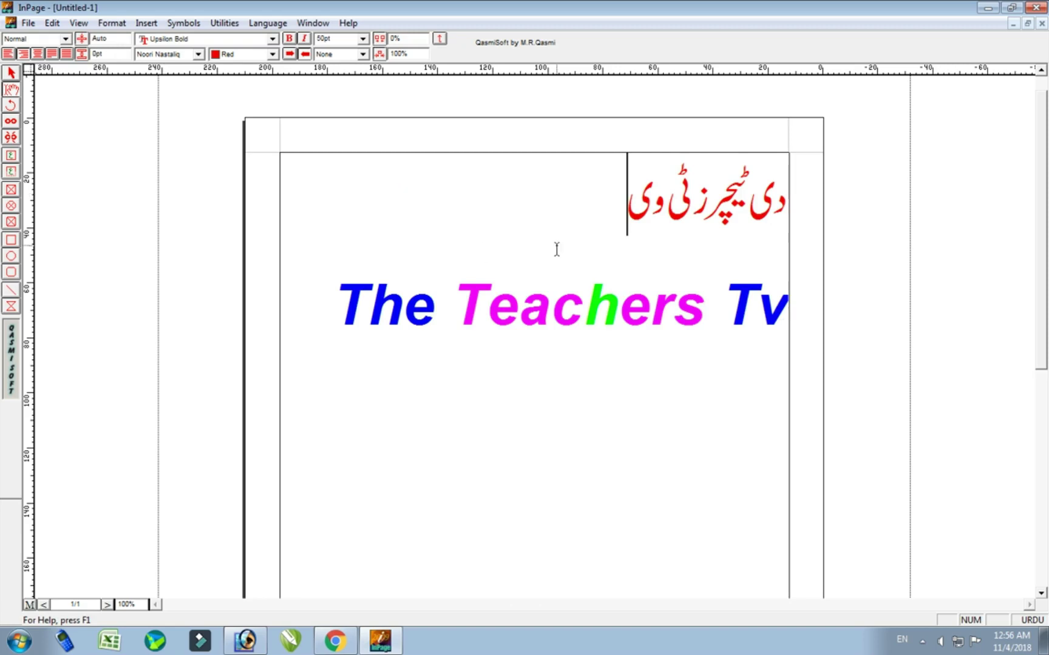
Step: Set the inter-line spacing of the Urdu heading line to 50 pt
double_click(562, 202)
click(605, 207)
click(118, 53)
text(50)
key(Return)
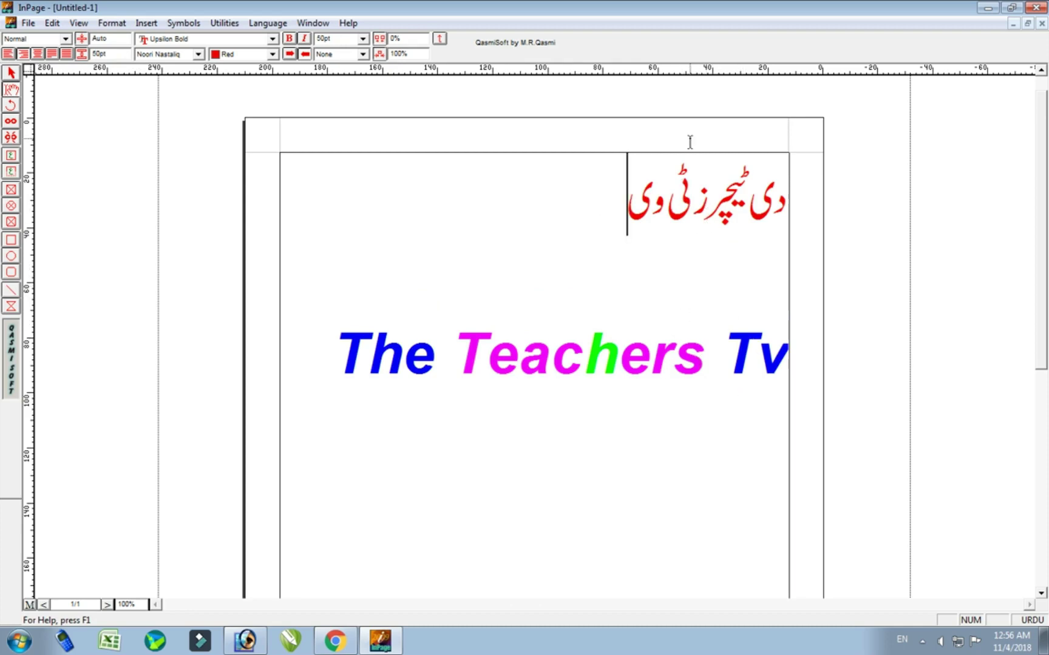
Step: Set the inter-line spacing of the Urdu heading line to 20 pt
double_click(99, 54)
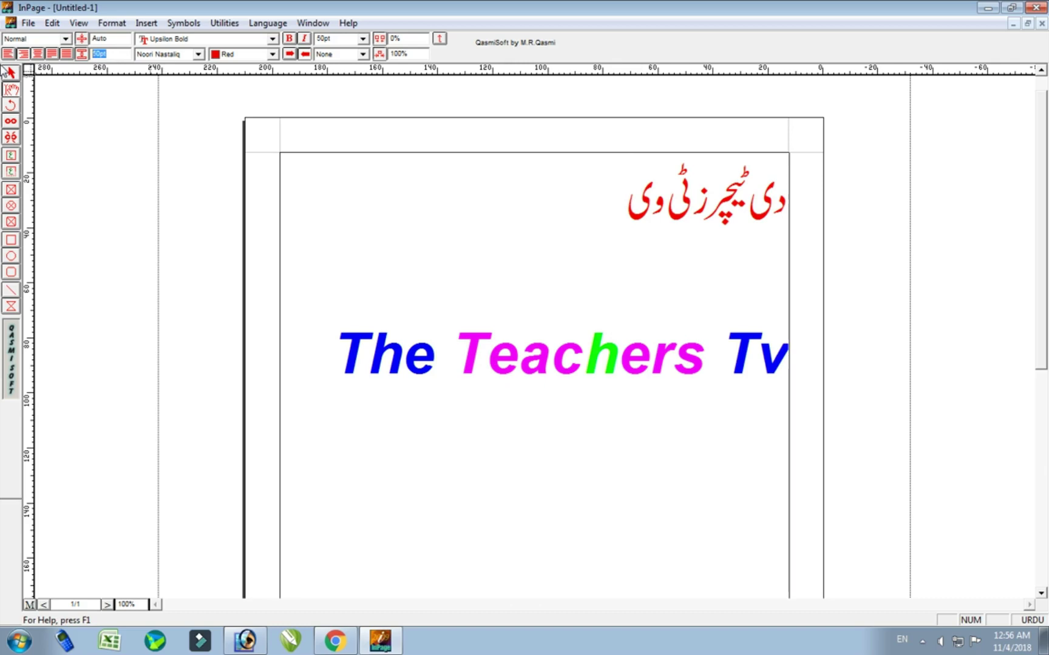
text(20)
key(Return)
Step: Try to set a negative inter-line spacing of -50 for the Urdu heading line
double_click(123, 54)
key(BackSpace)
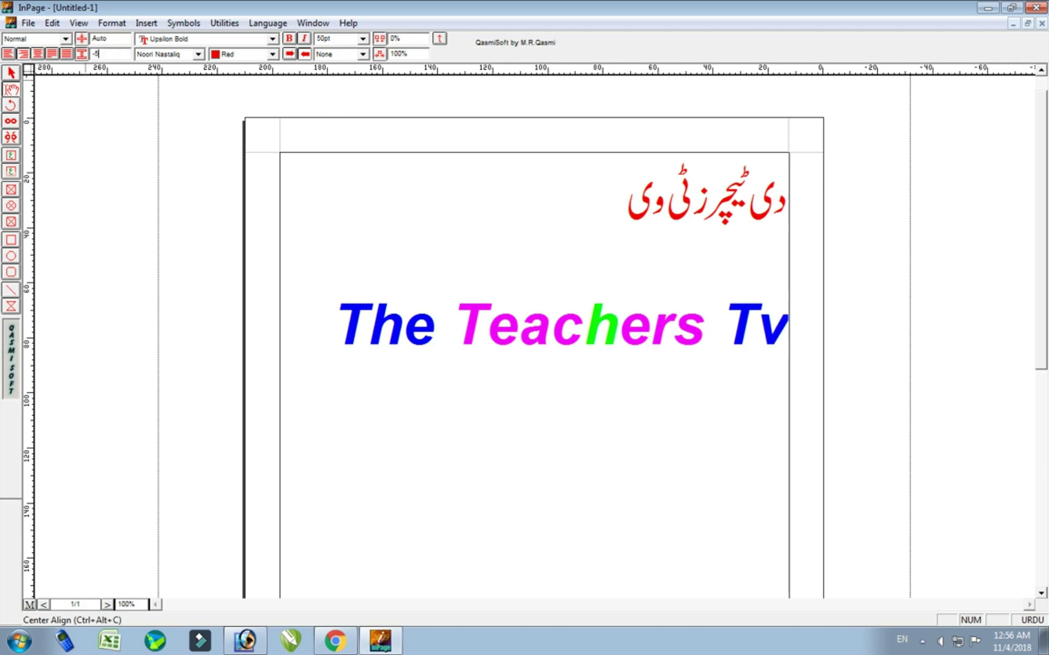
key(Return)
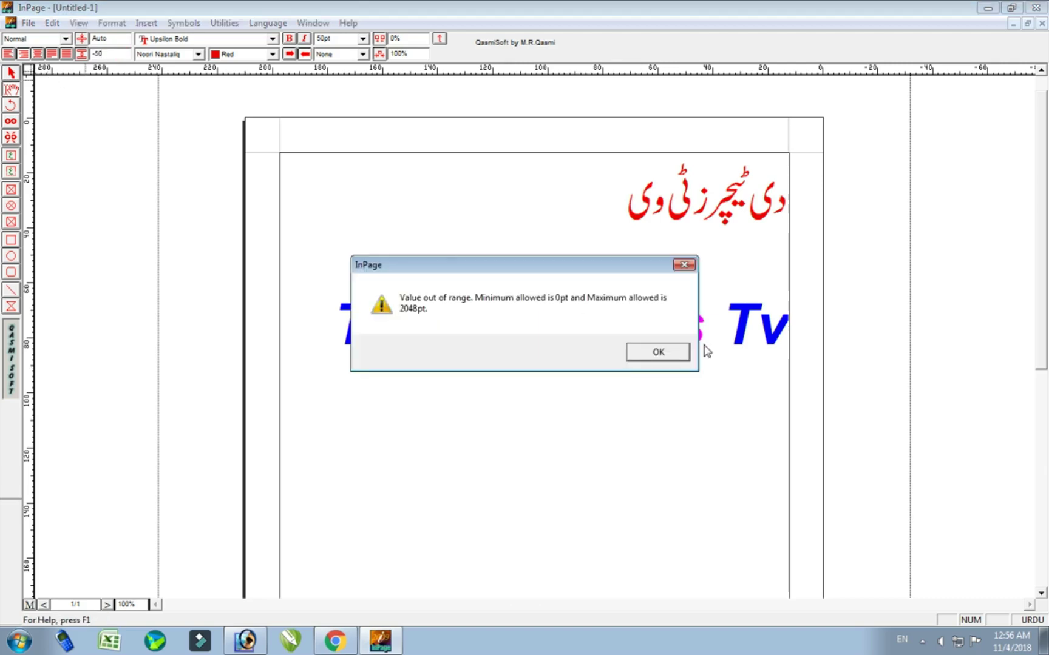
click(681, 266)
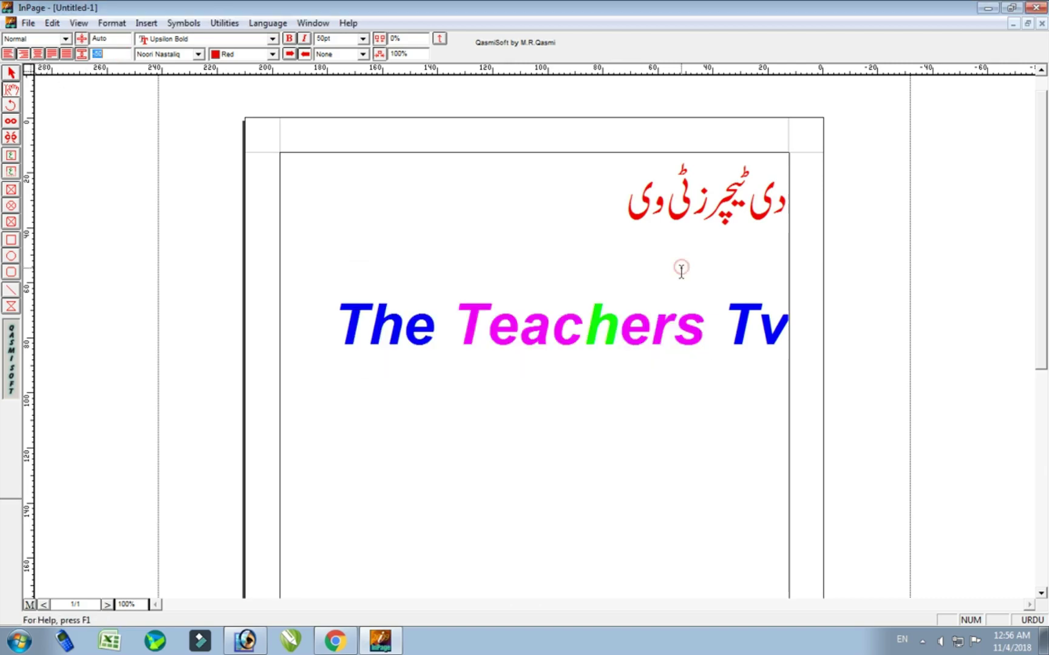
Step: Return the Urdu heading line's inter-line spacing to 50 pt
double_click(114, 56)
text(0)
key(Return)
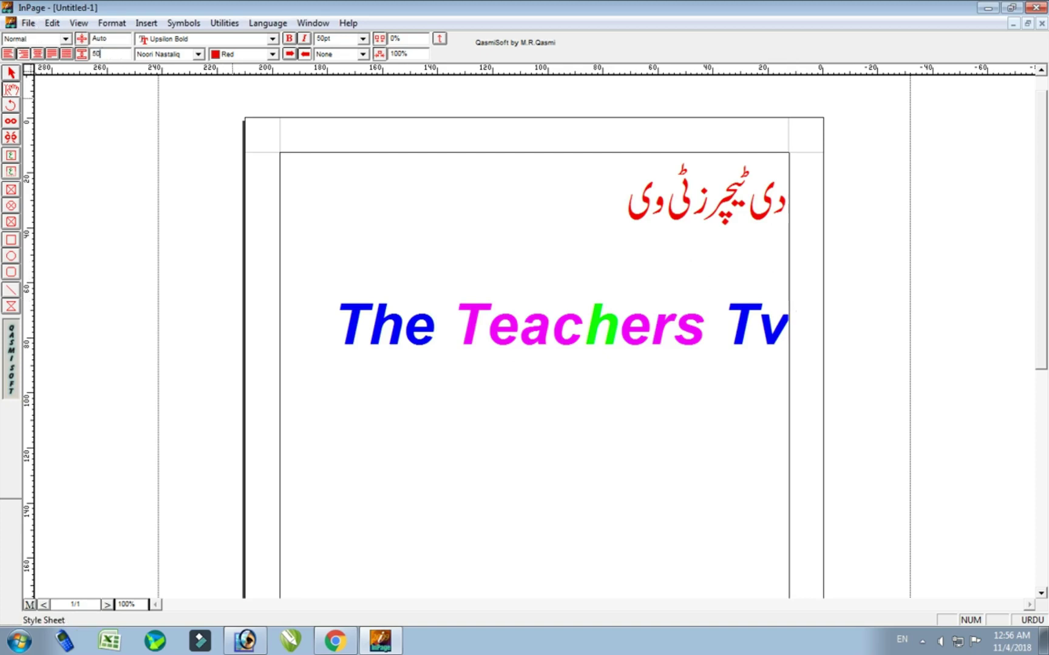
text(50)
key(Return)
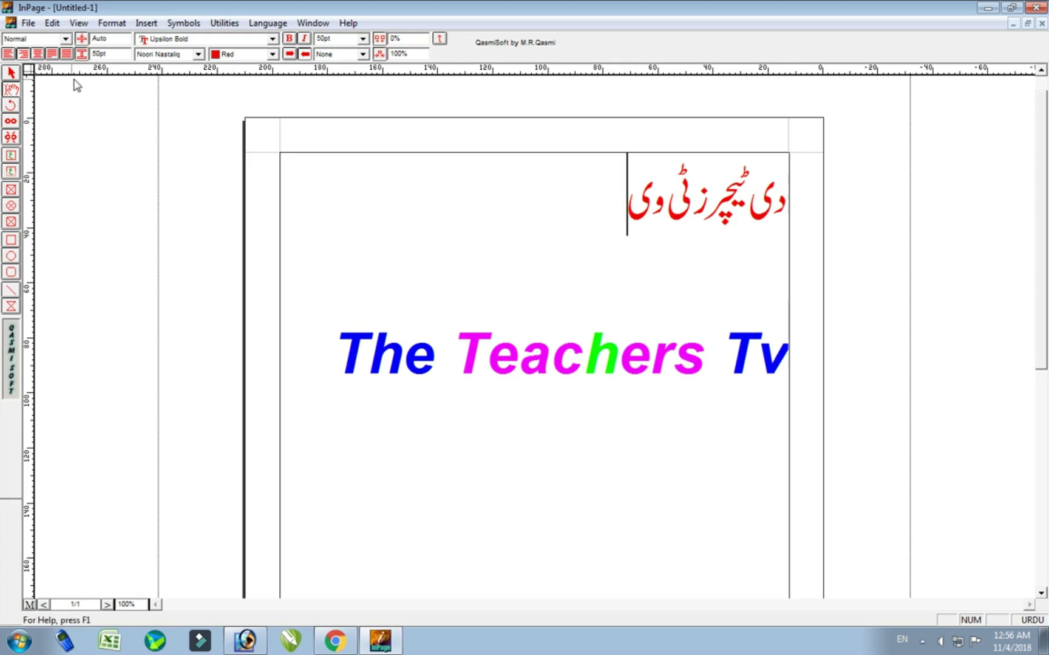
Step: Reduce the Urdu heading line's inter-line spacing to 20 pt and finally to 0 pt
double_click(114, 55)
text(20)
key(Return)
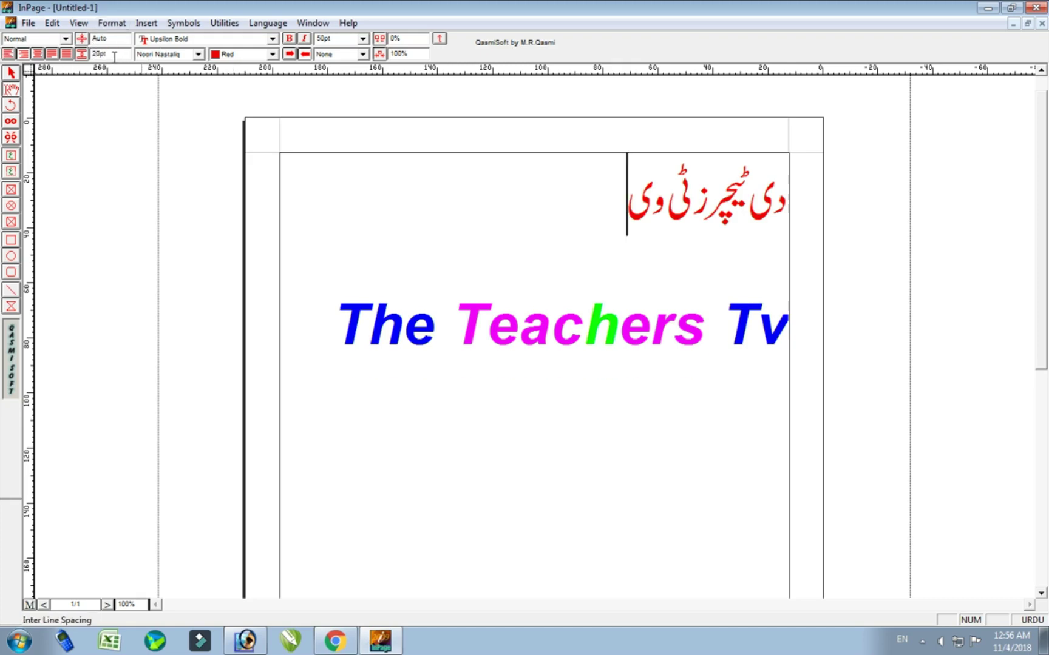
double_click(114, 55)
text(0)
key(Return)
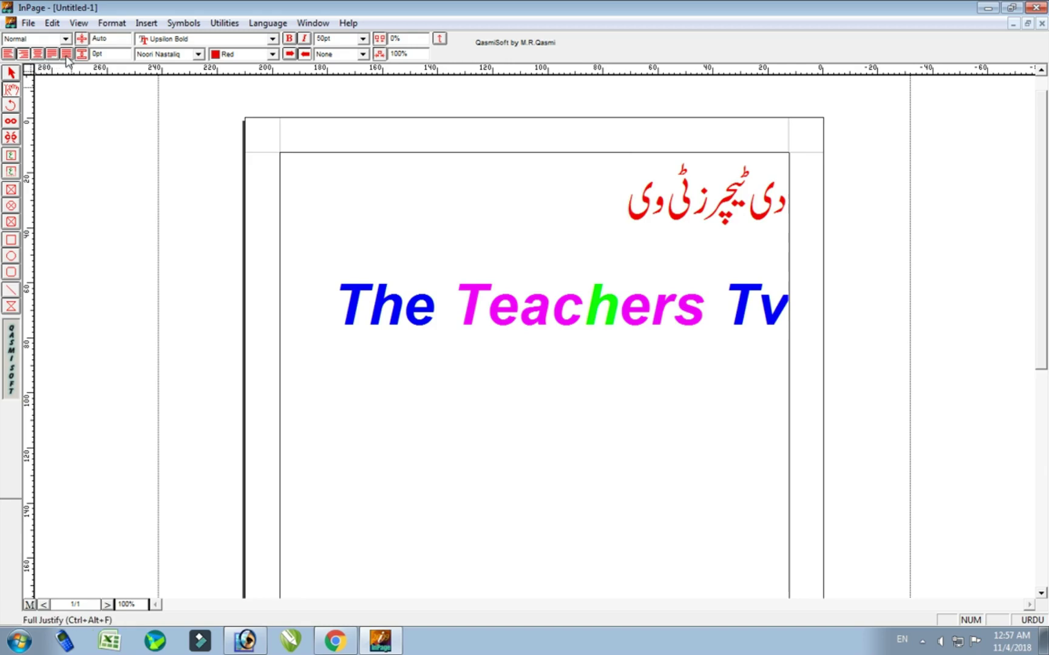
click(567, 223)
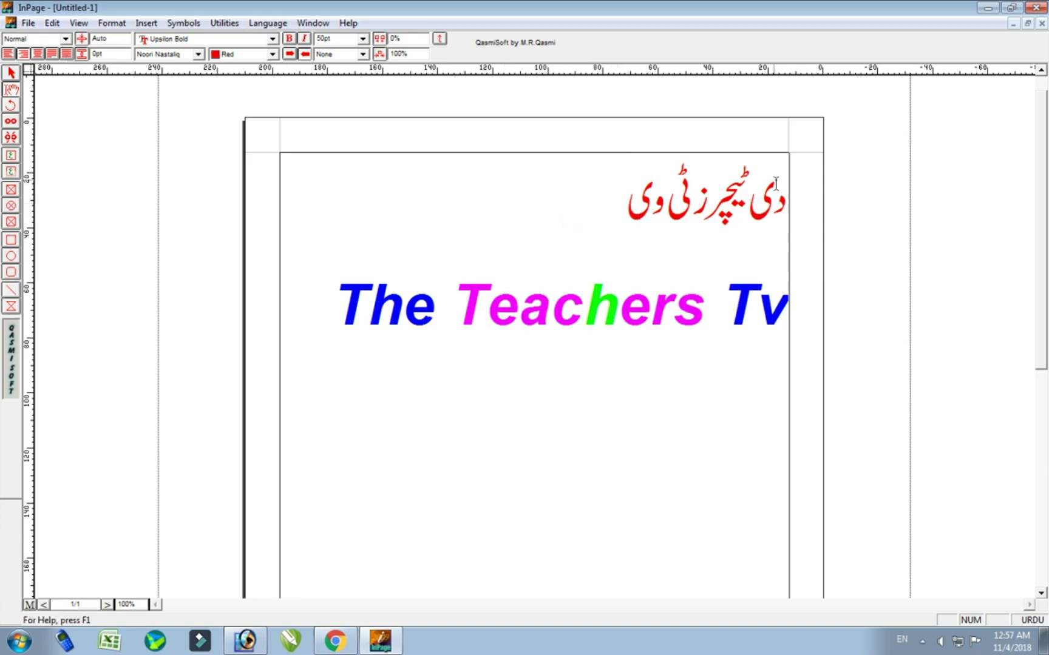
drag(580, 204, 794, 192)
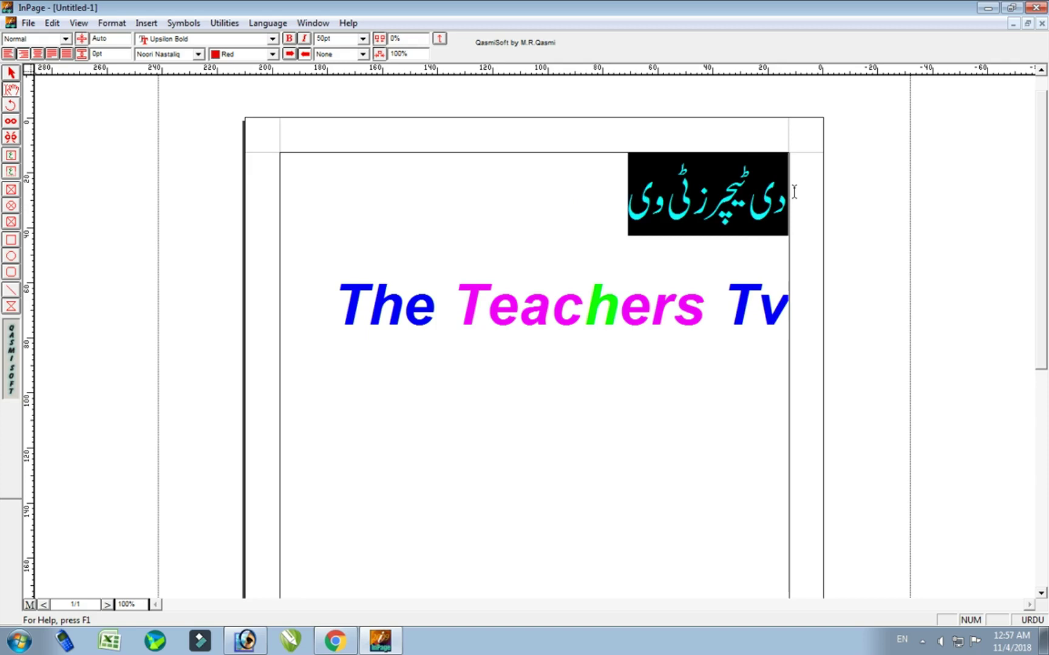
click(596, 217)
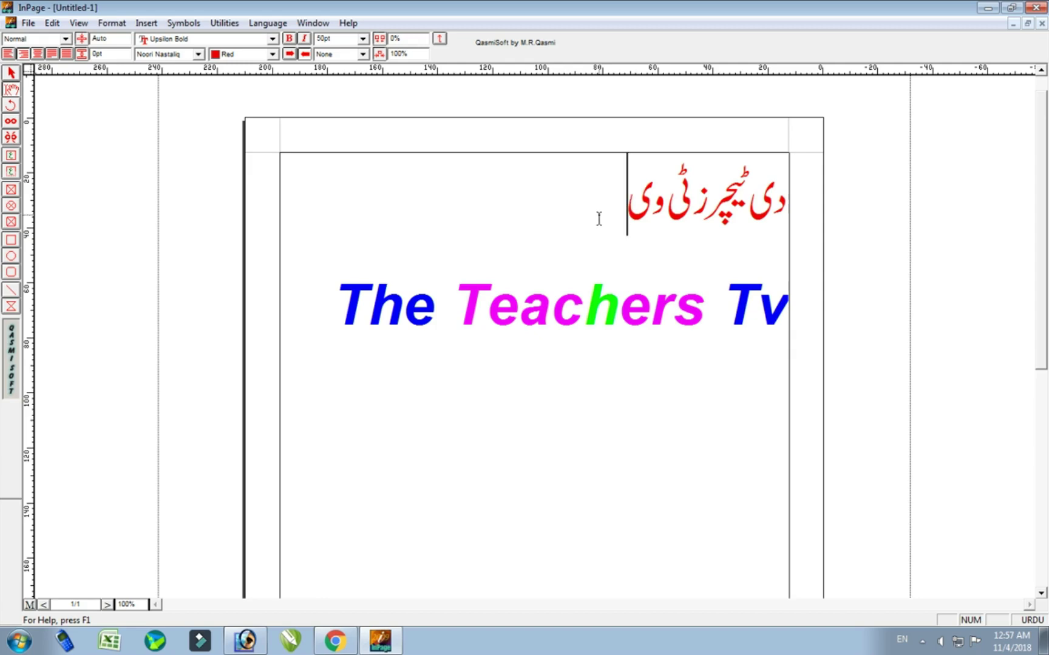
key(ctrl+a)
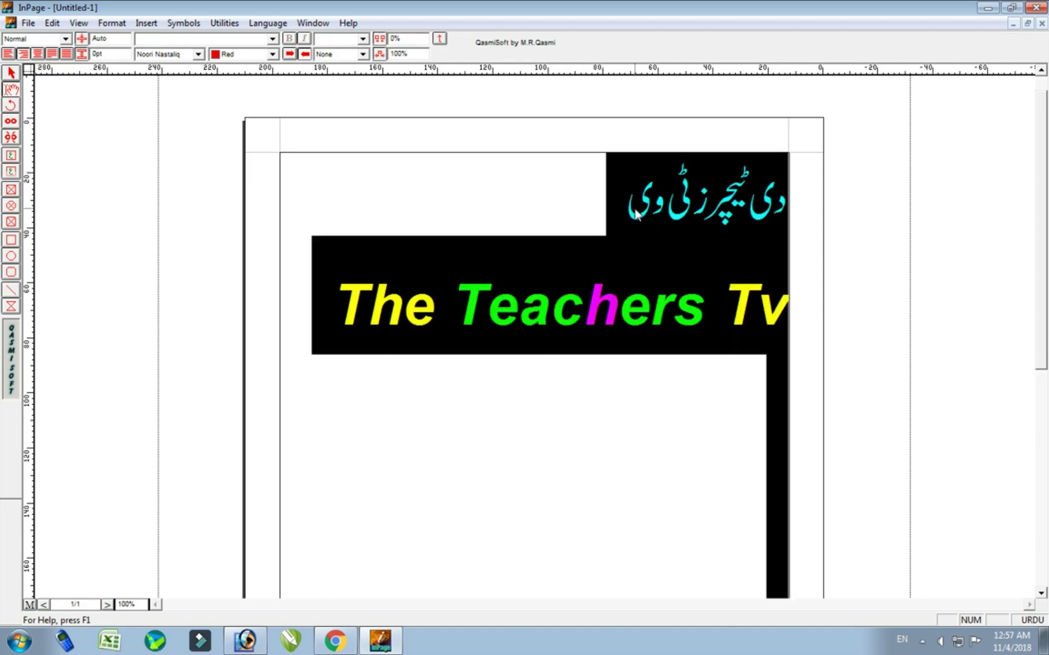
click(632, 216)
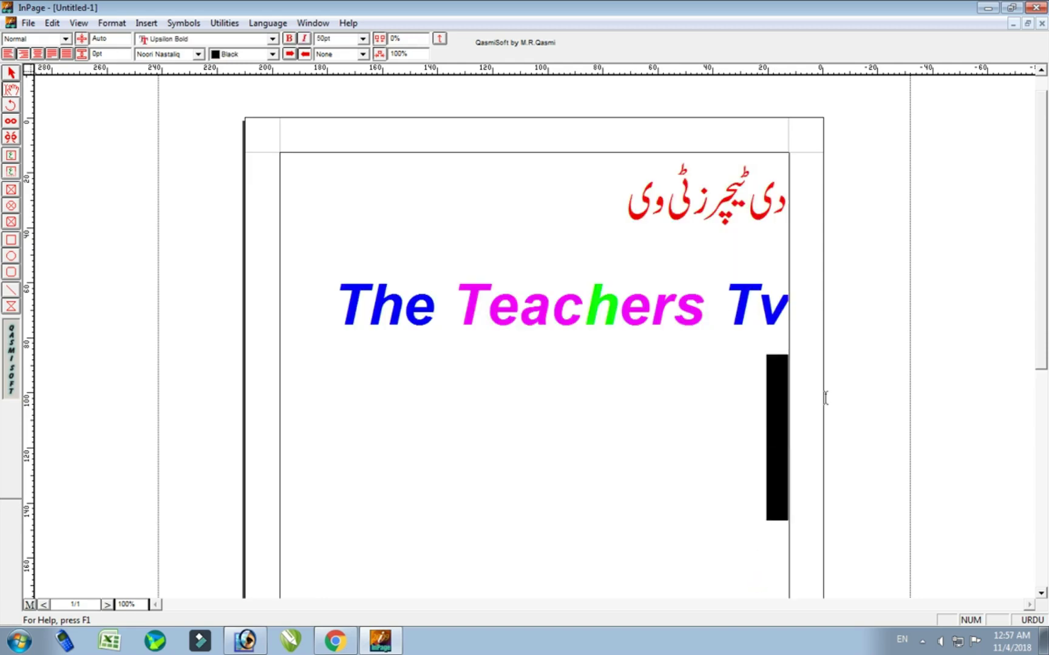
Step: Select the Urdu heading line, switch its text direction to left-to-right and deselect it
click(554, 243)
drag(626, 203, 800, 199)
click(607, 206)
key(ctrl+a)
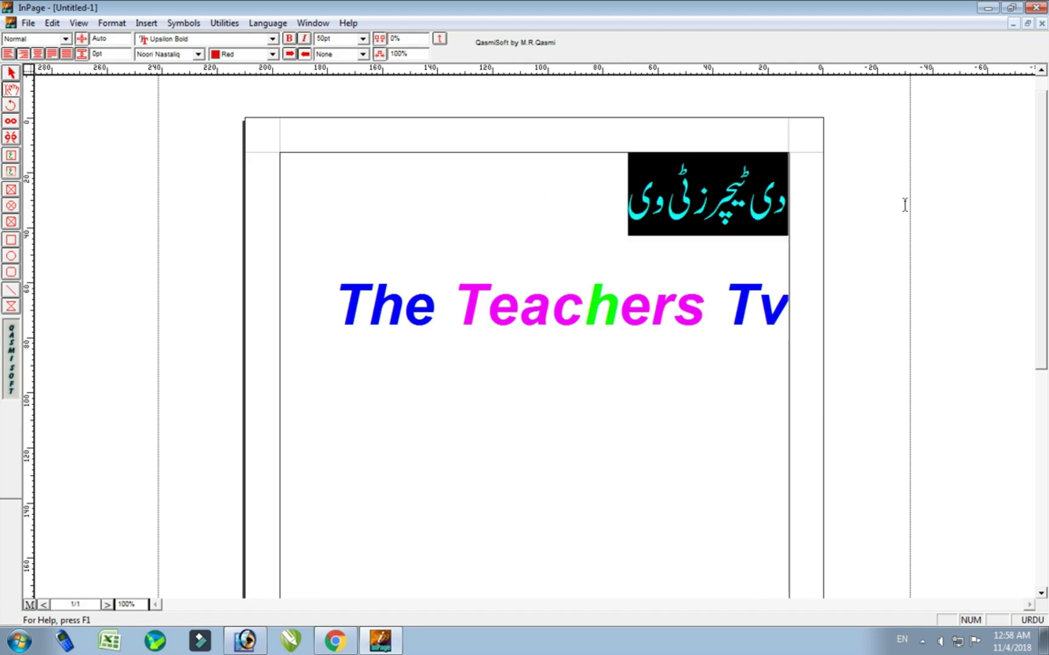
click(289, 54)
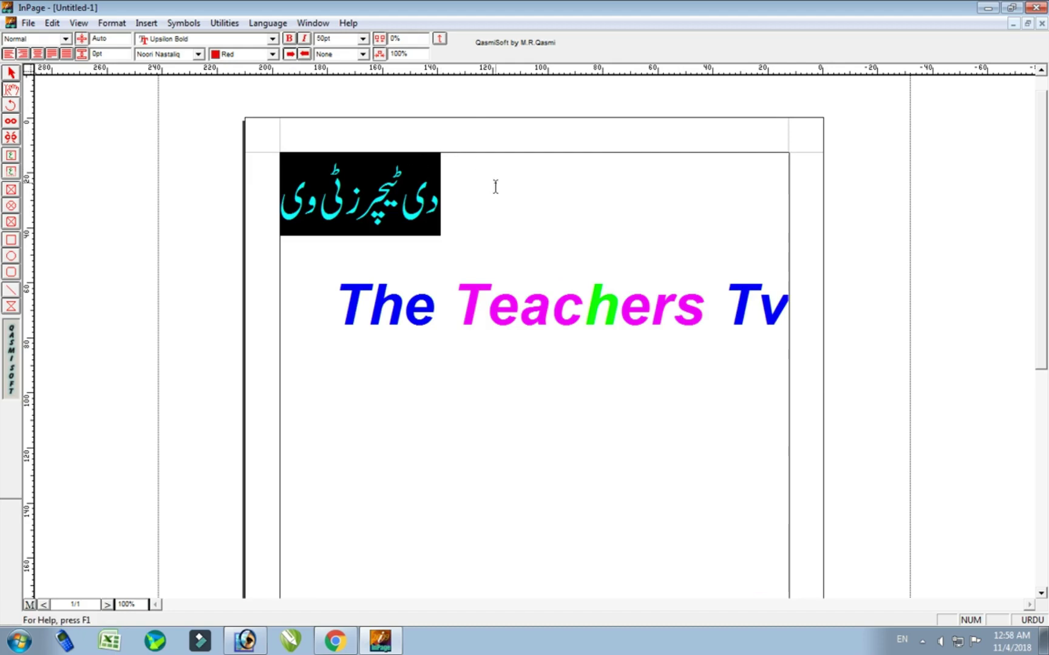
click(304, 54)
click(290, 54)
click(515, 182)
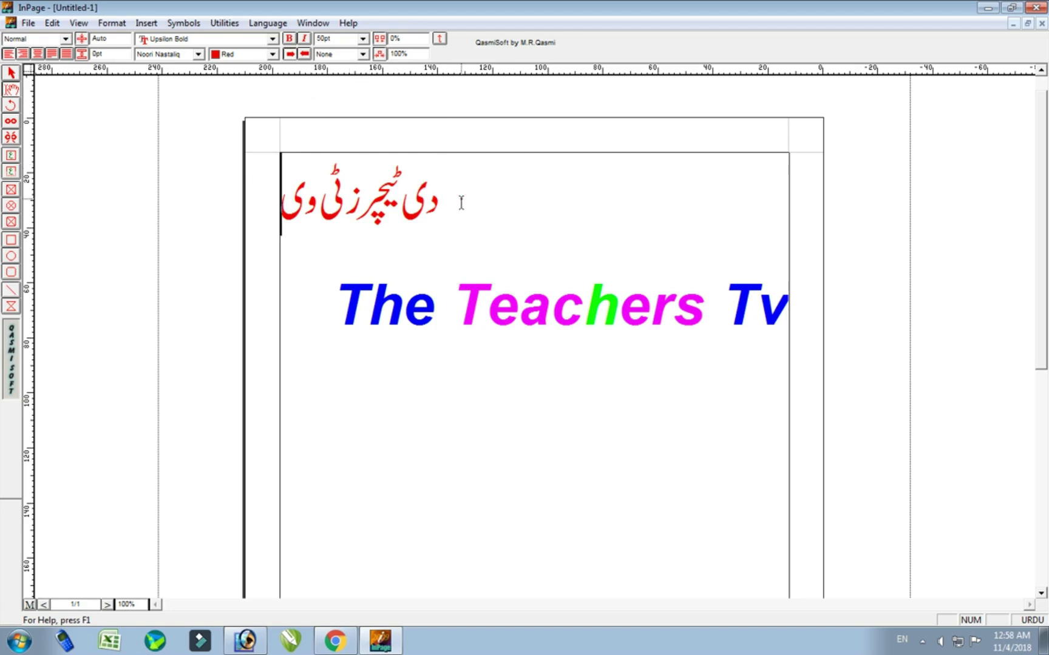
Step: Set the text direction of all the document's text to right-to-left and deselect it
key(ctrl+a)
click(305, 54)
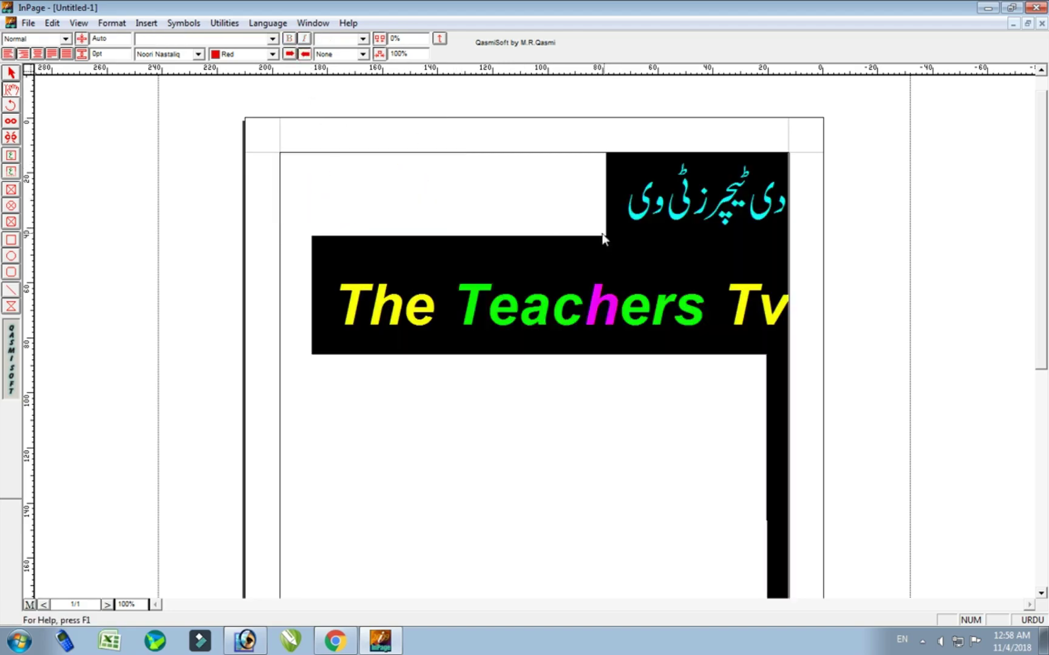
click(531, 193)
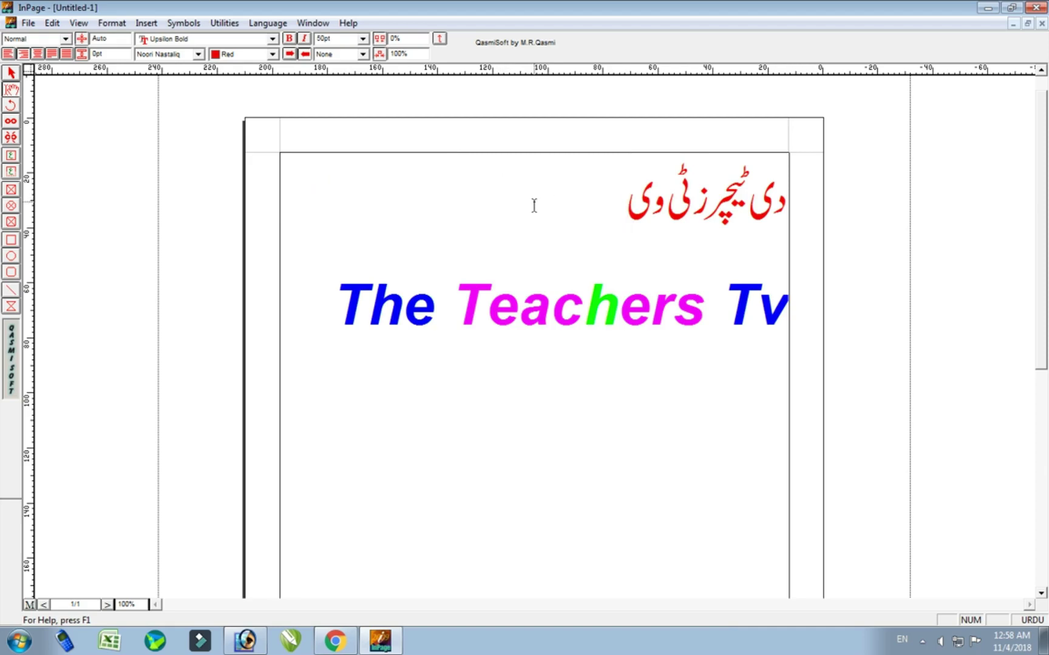
Step: Left-align all the text in the document, then right-align it again
key(ctrl+a)
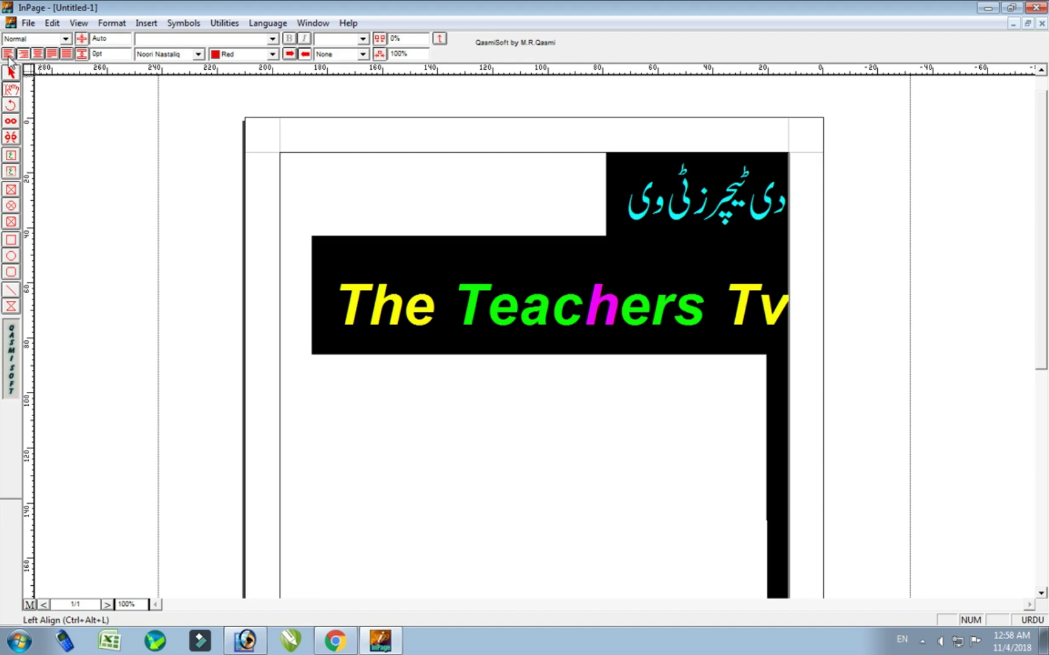
click(8, 54)
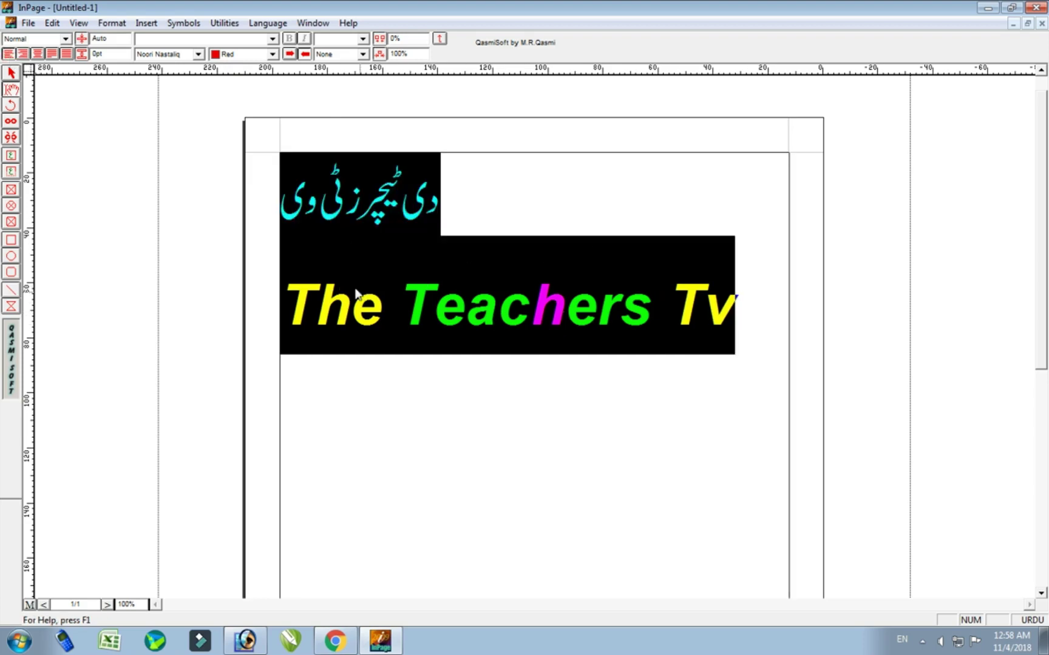
click(23, 54)
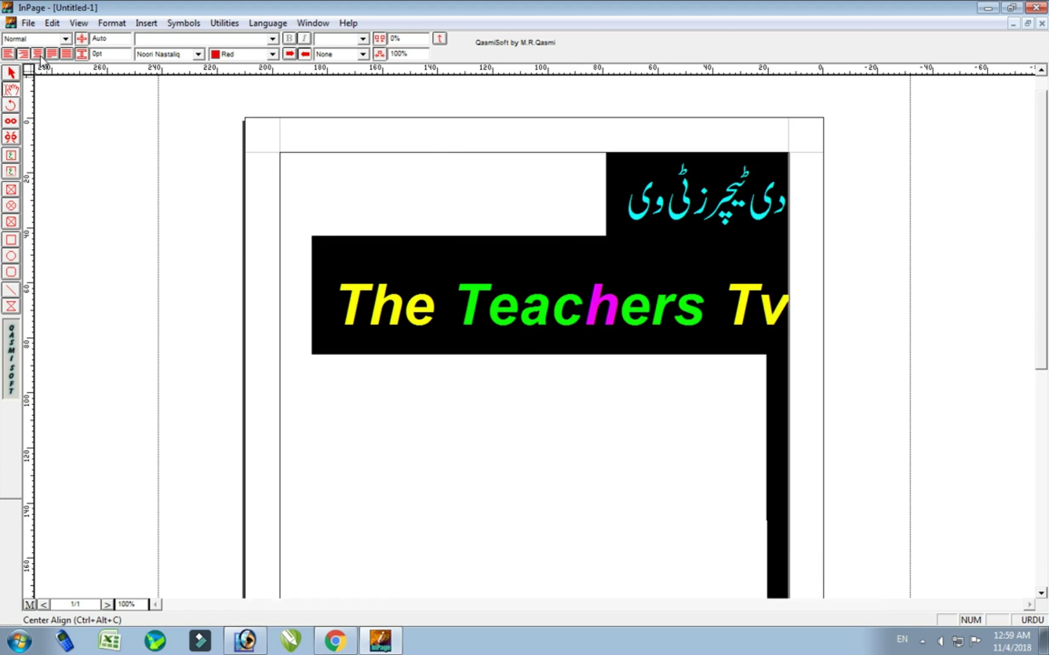
Step: Center-align both the Urdu and English lines and deselect the text
click(40, 55)
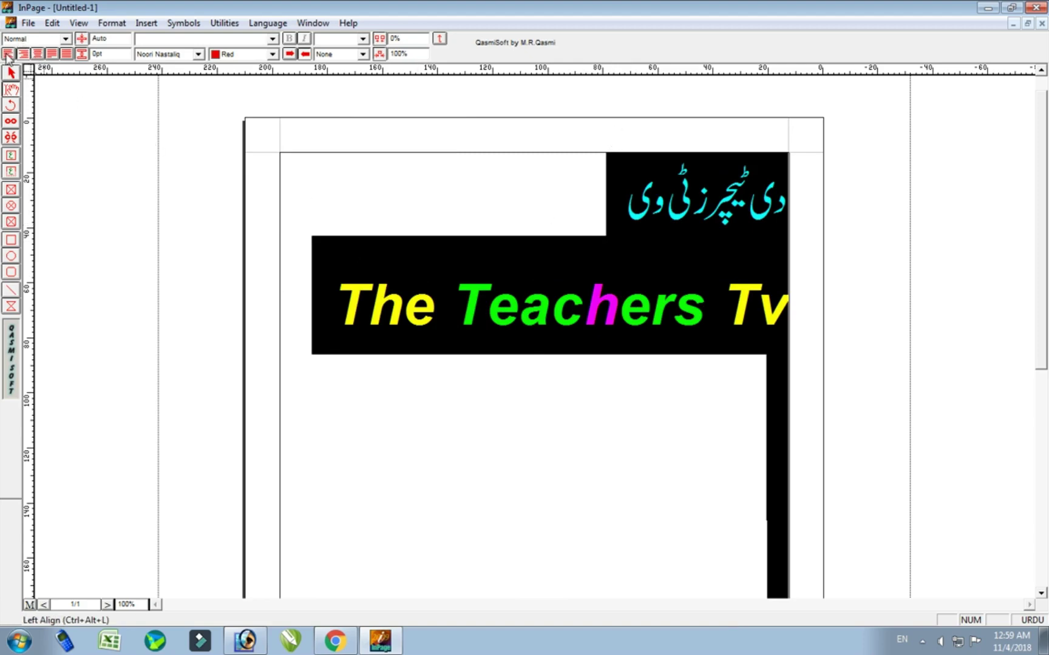
click(39, 54)
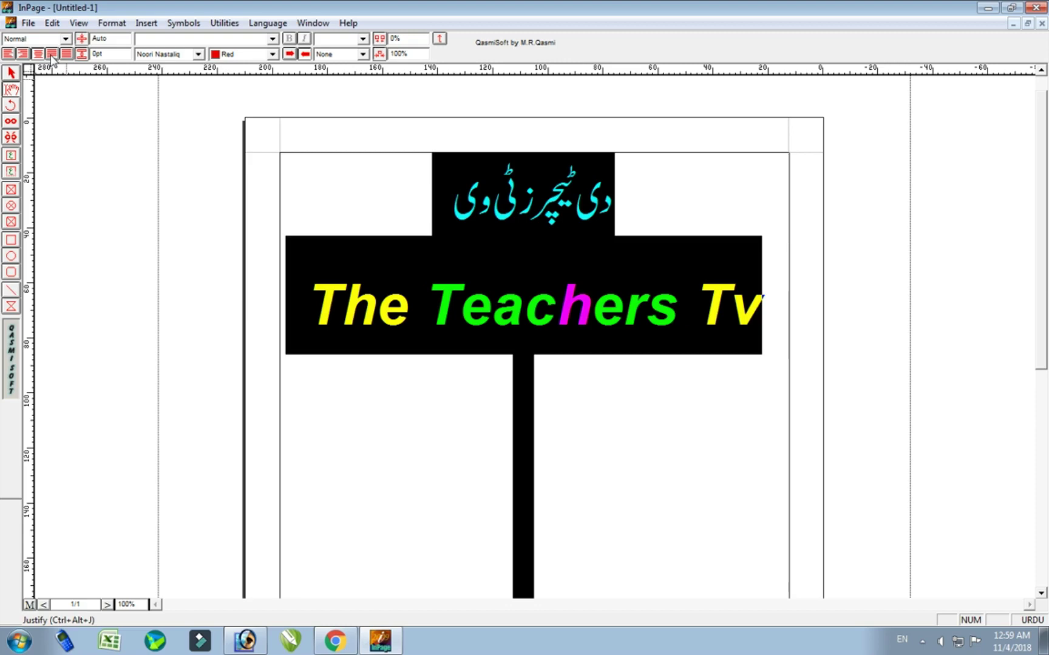
click(599, 363)
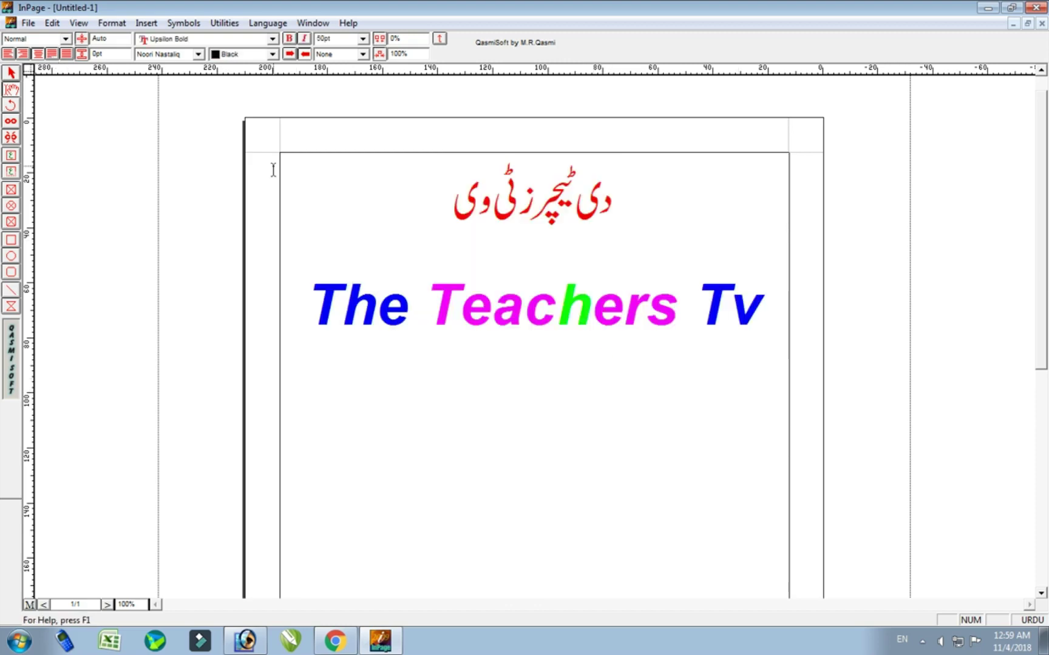
Step: Apply full justification to only the "The Teachers Tv" line
drag(776, 296, 290, 330)
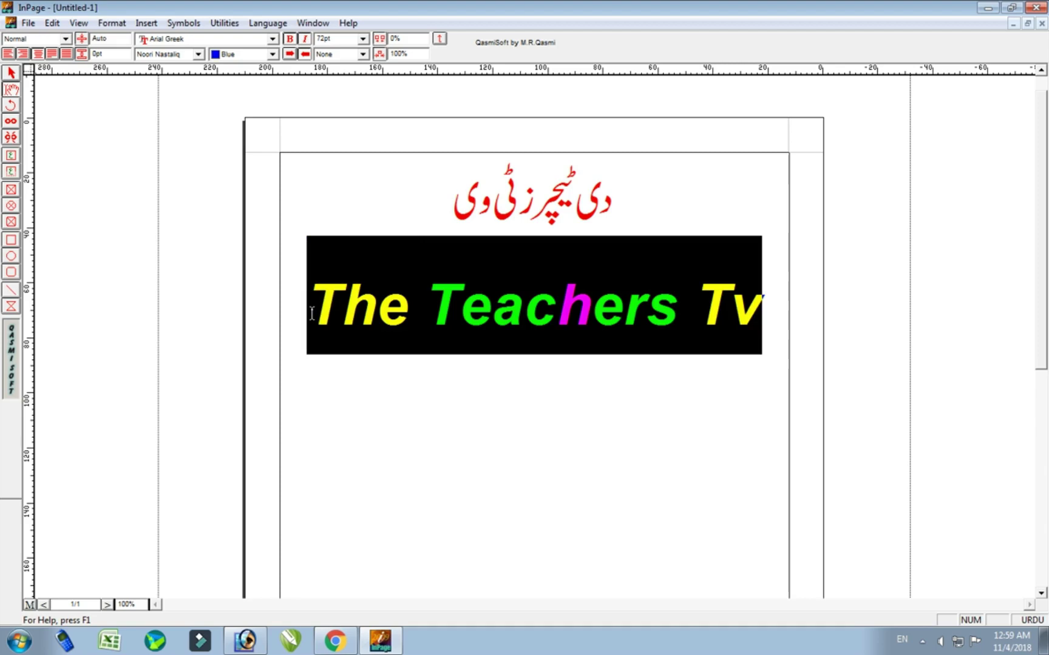
click(66, 53)
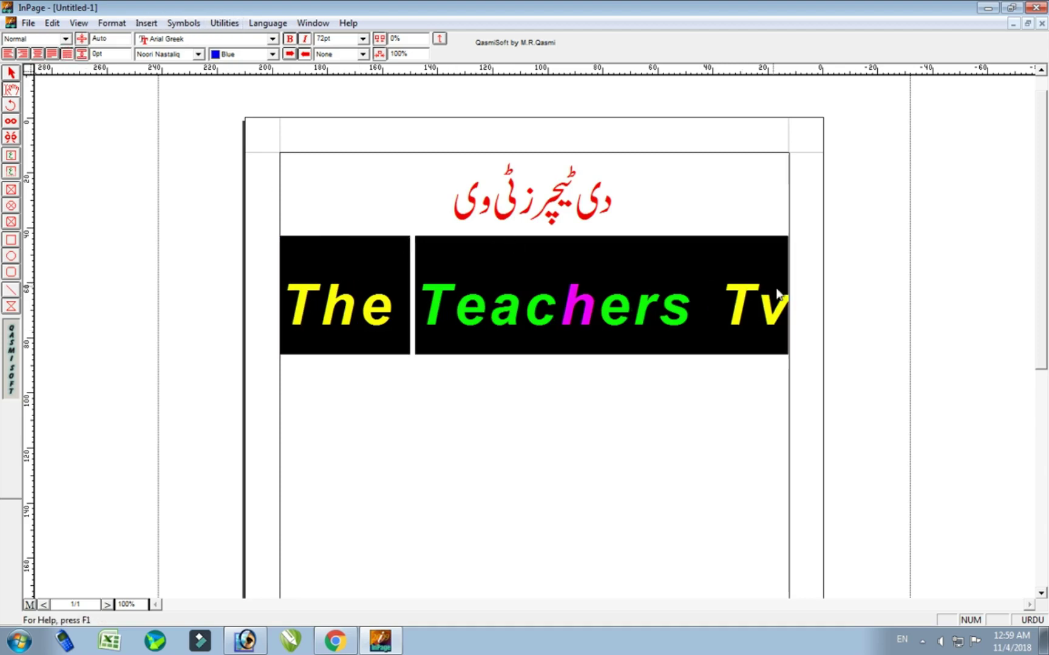
click(475, 421)
drag(286, 297, 787, 343)
click(544, 384)
Step: Apply ordinary Justify alignment to all the text in the document and deselect it
key(ctrl+a)
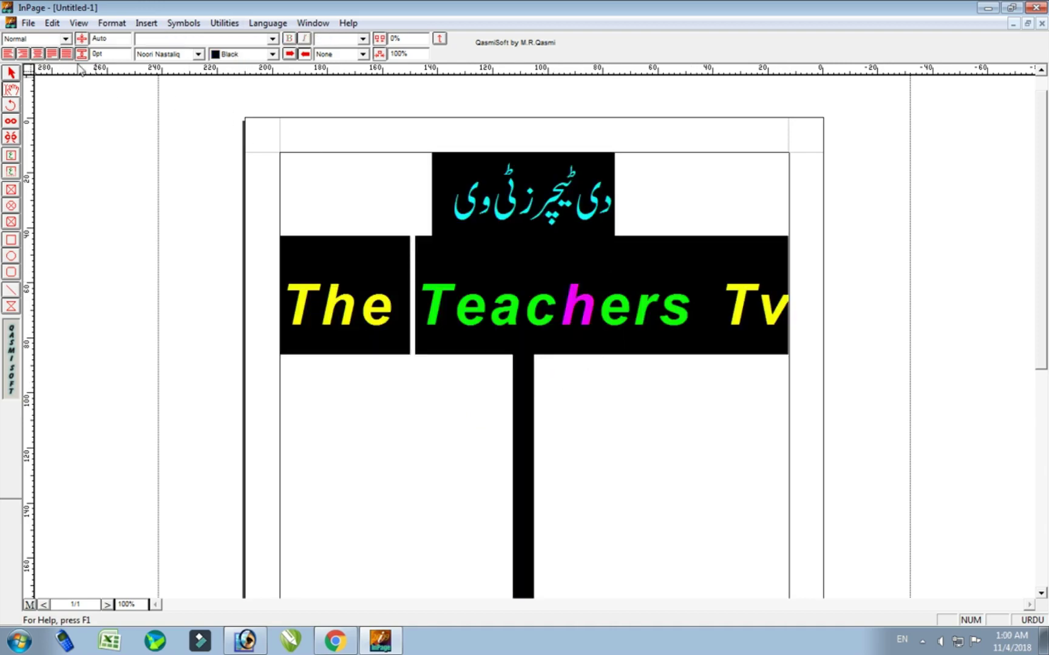
click(53, 55)
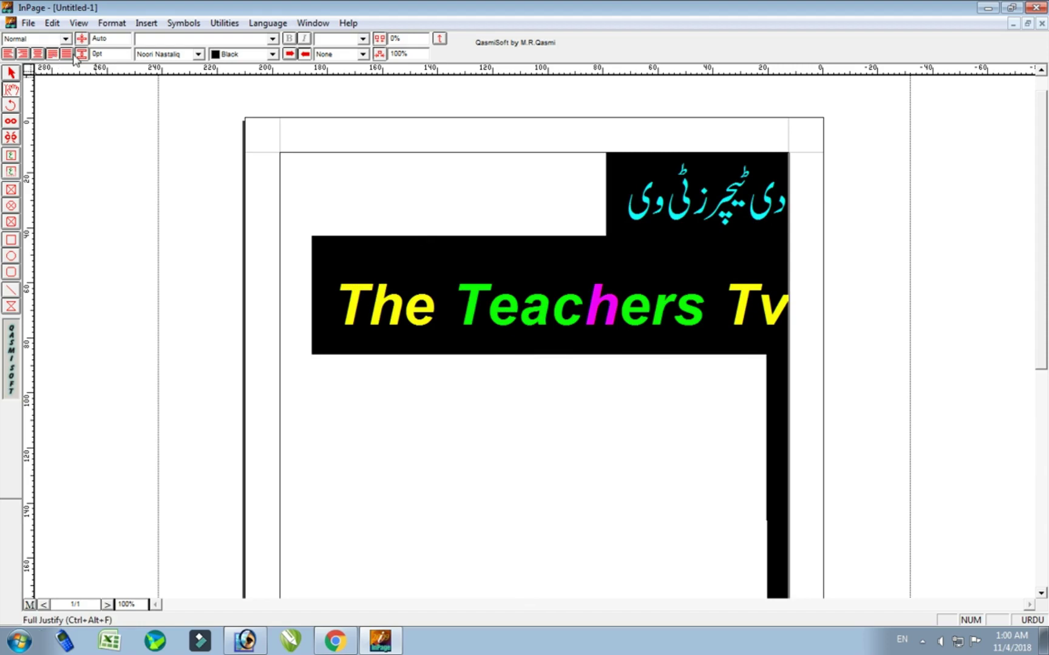
click(437, 181)
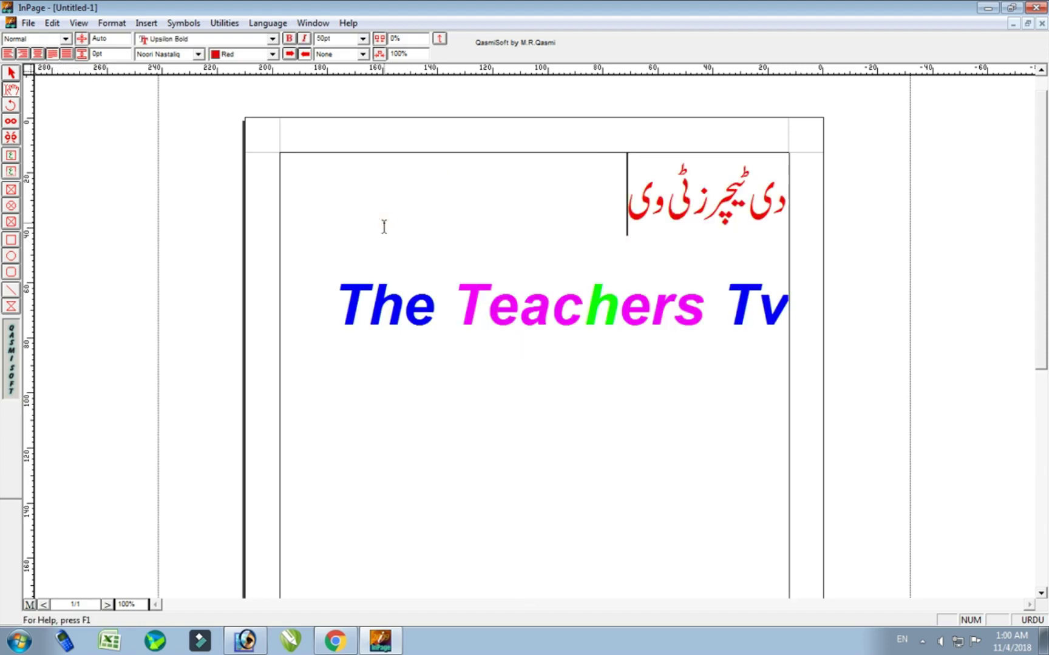
Step: Apply full justification to all the text so both lines span the text frame, and deselect it
key(ctrl+a)
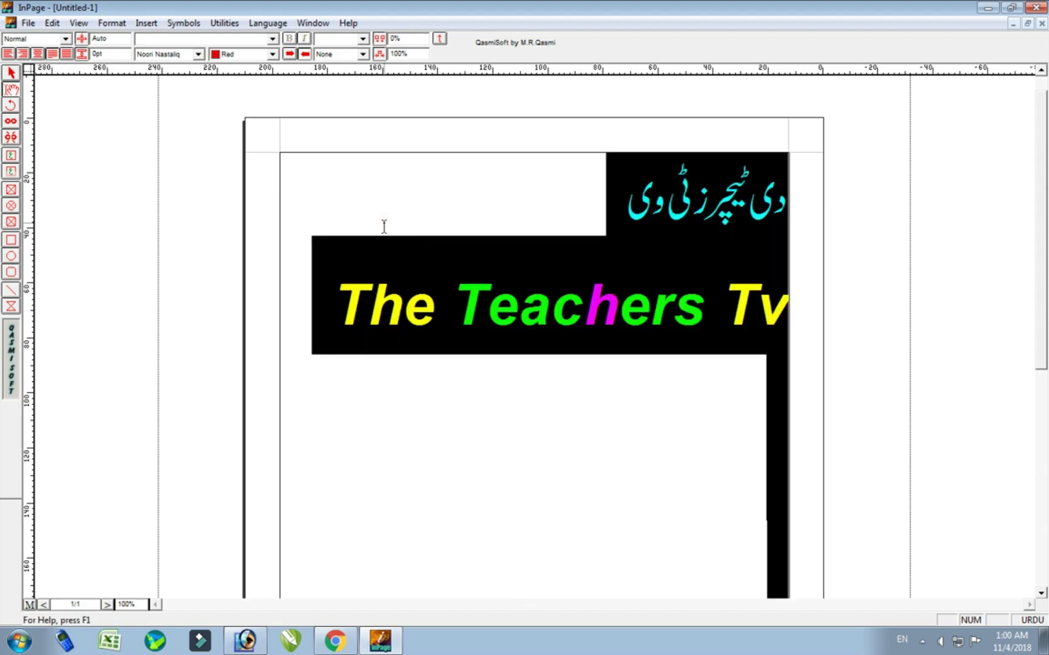
click(67, 53)
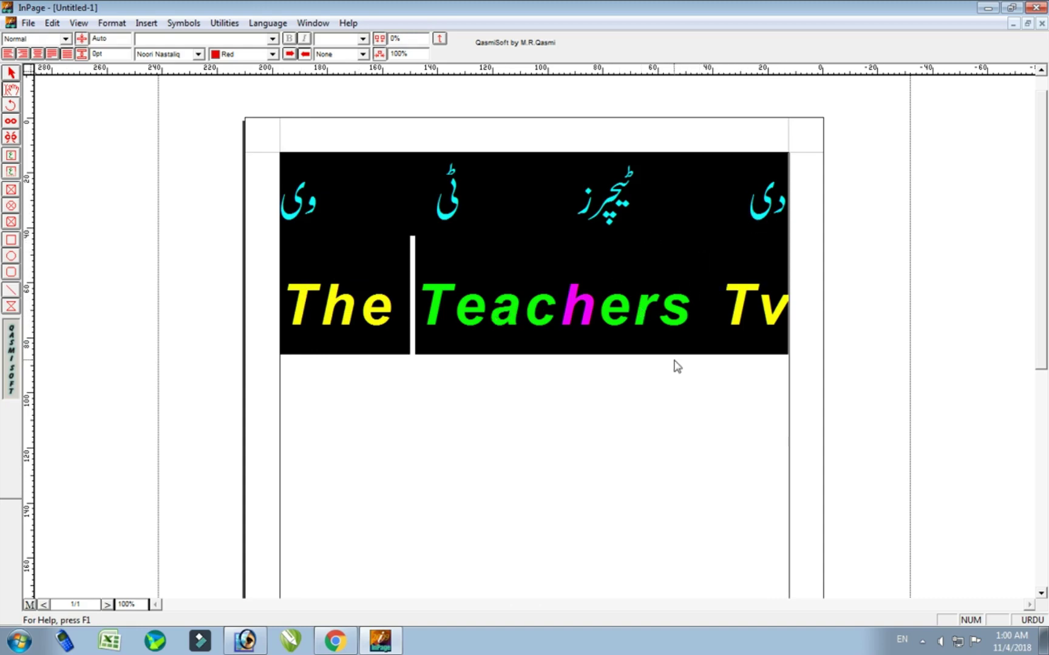
click(675, 410)
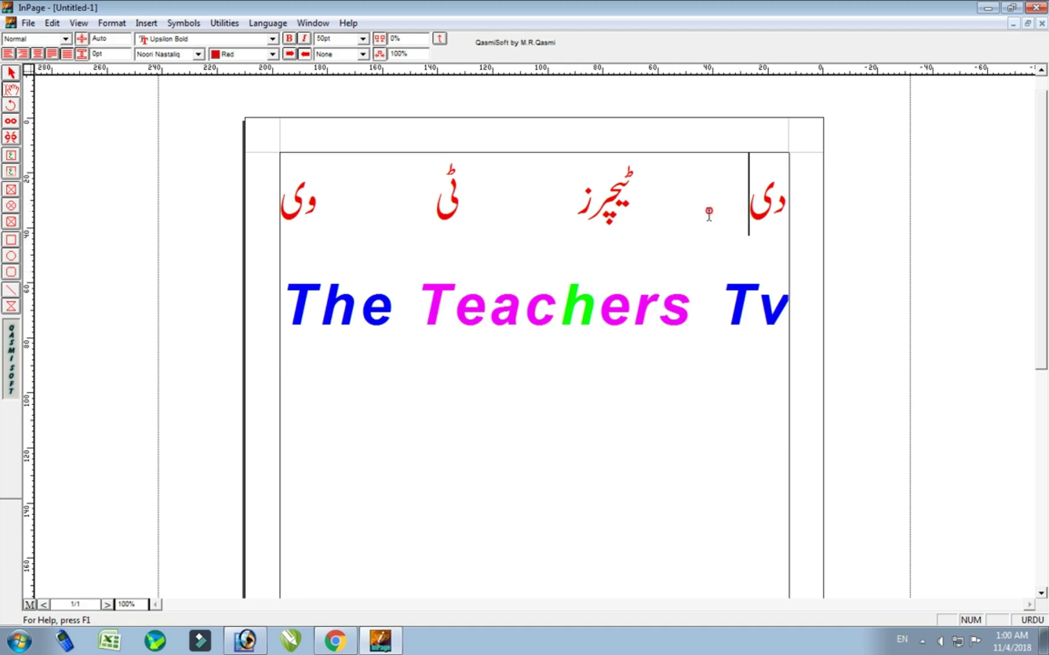
key(ctrl+a)
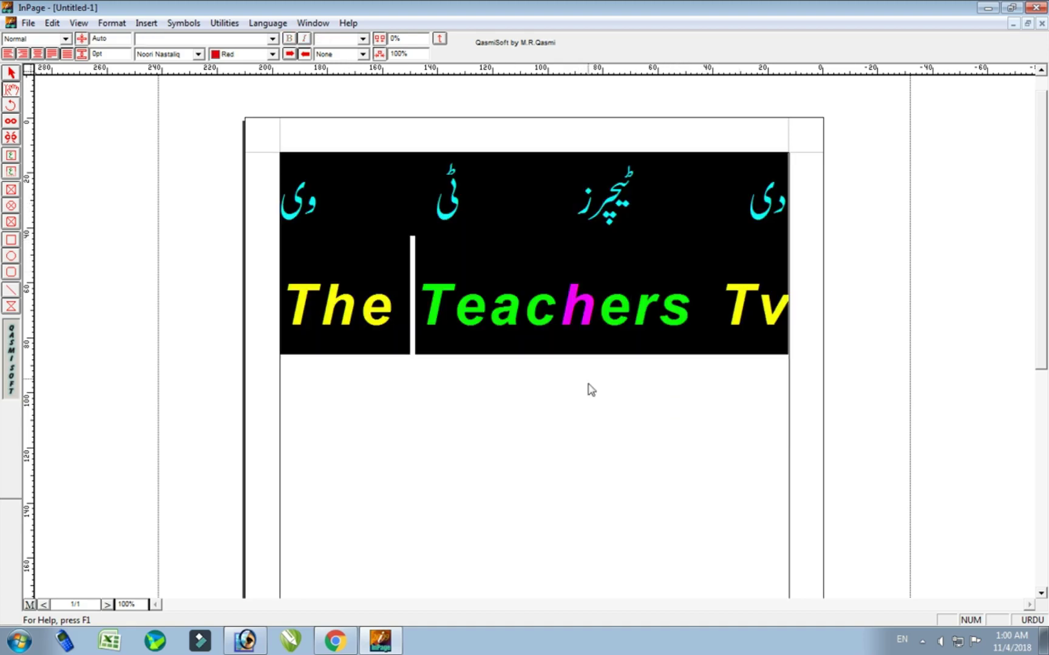
click(624, 416)
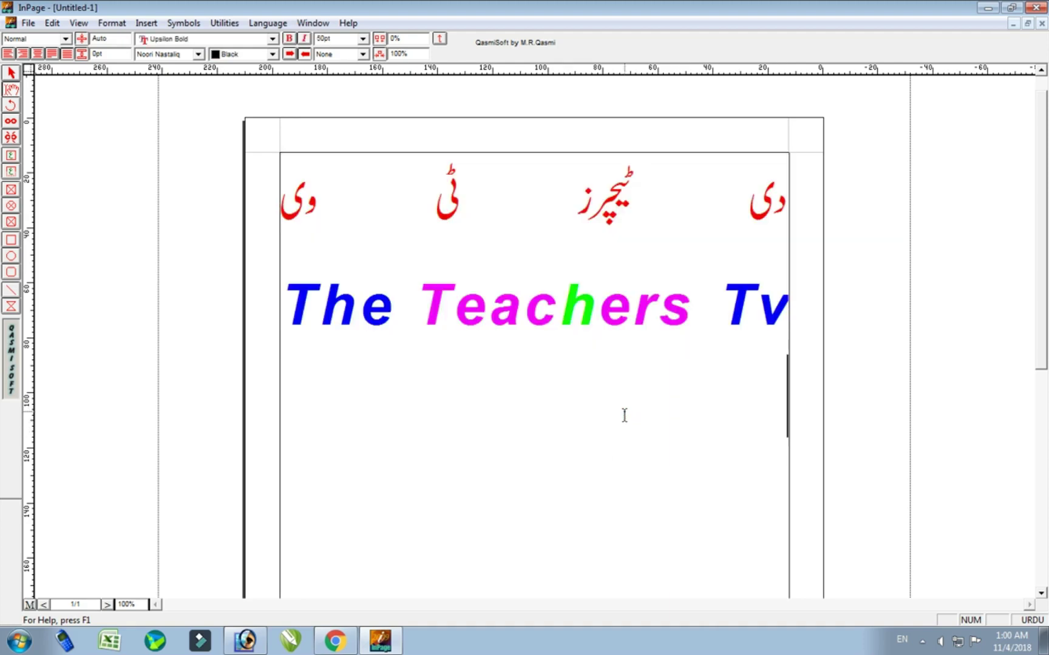
Step: View the paragraph styles available for the text, and select all the text in the document
click(32, 40)
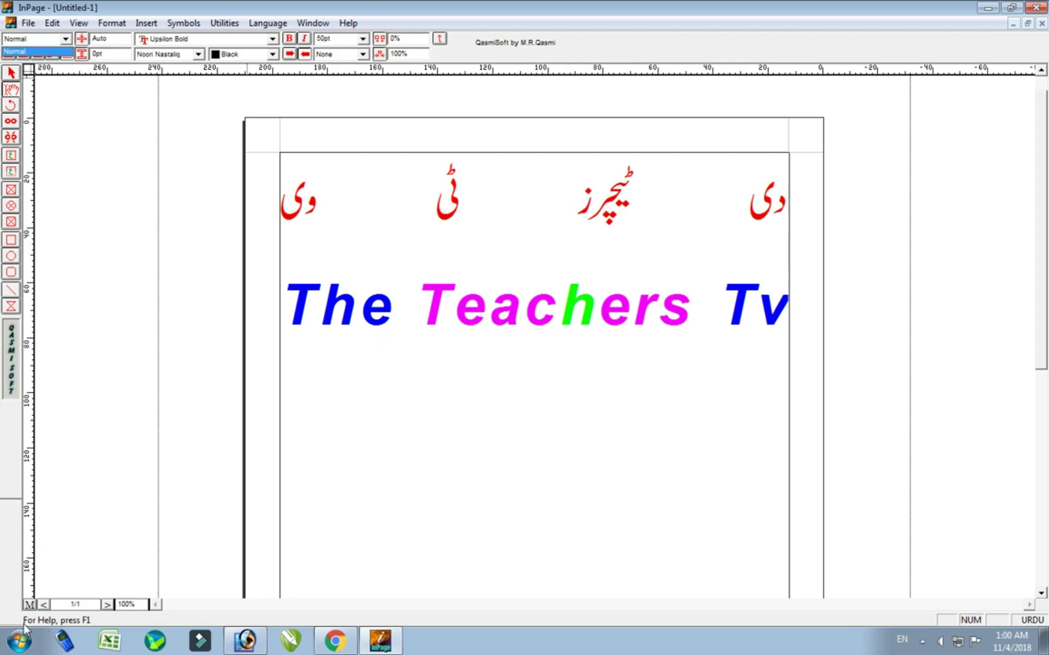
click(31, 42)
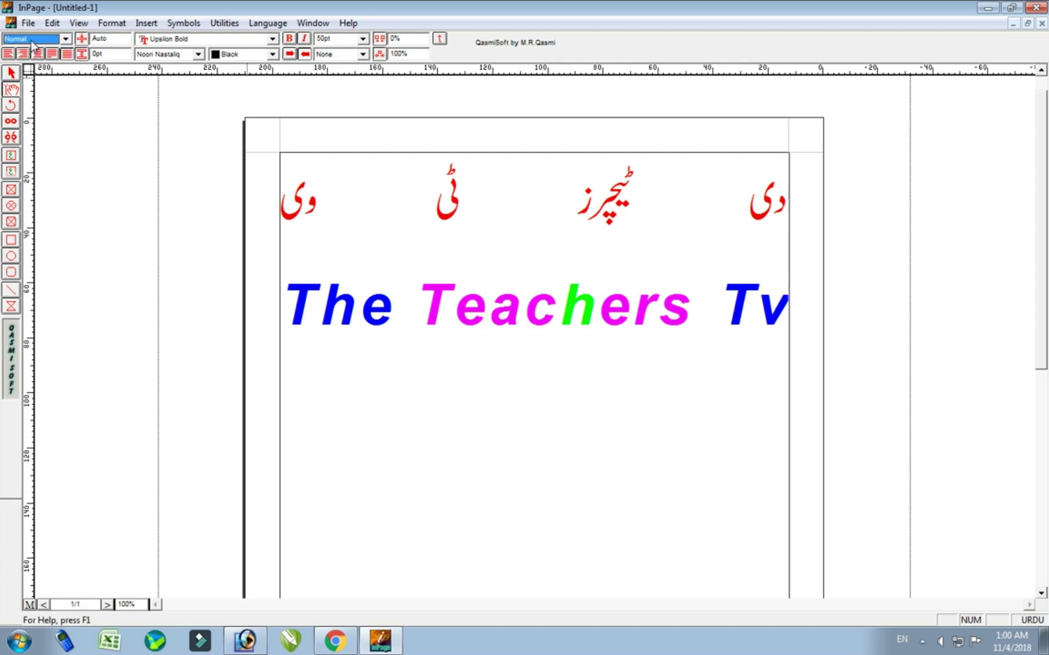
click(387, 364)
key(ctrl+a)
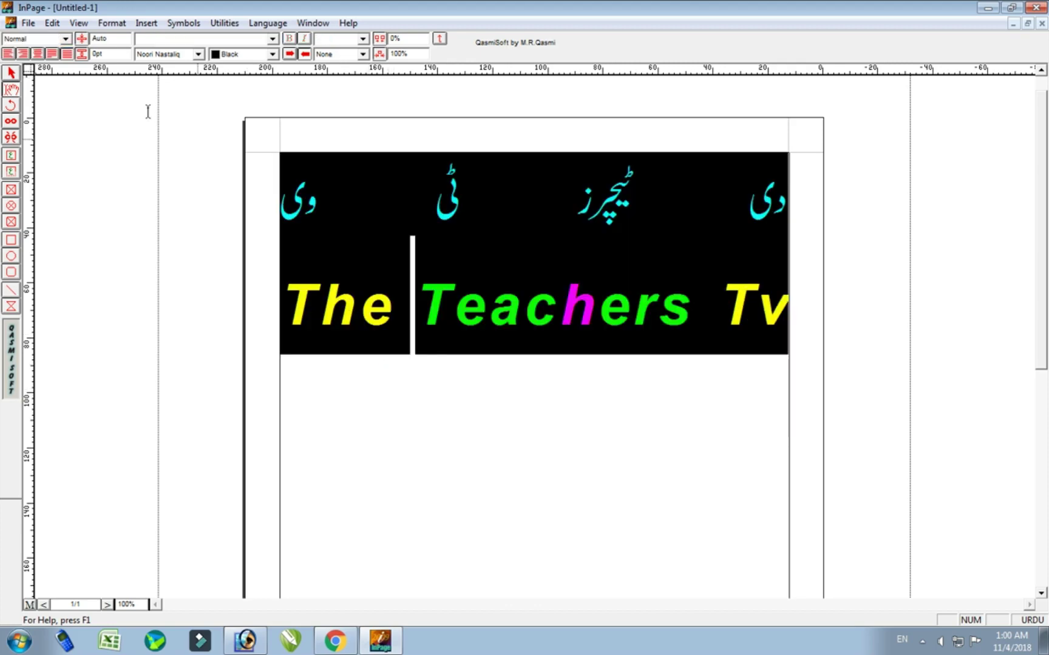
Step: Look through the document's file commands, including saving, importing, exporting and printing, with all the text selected
click(29, 23)
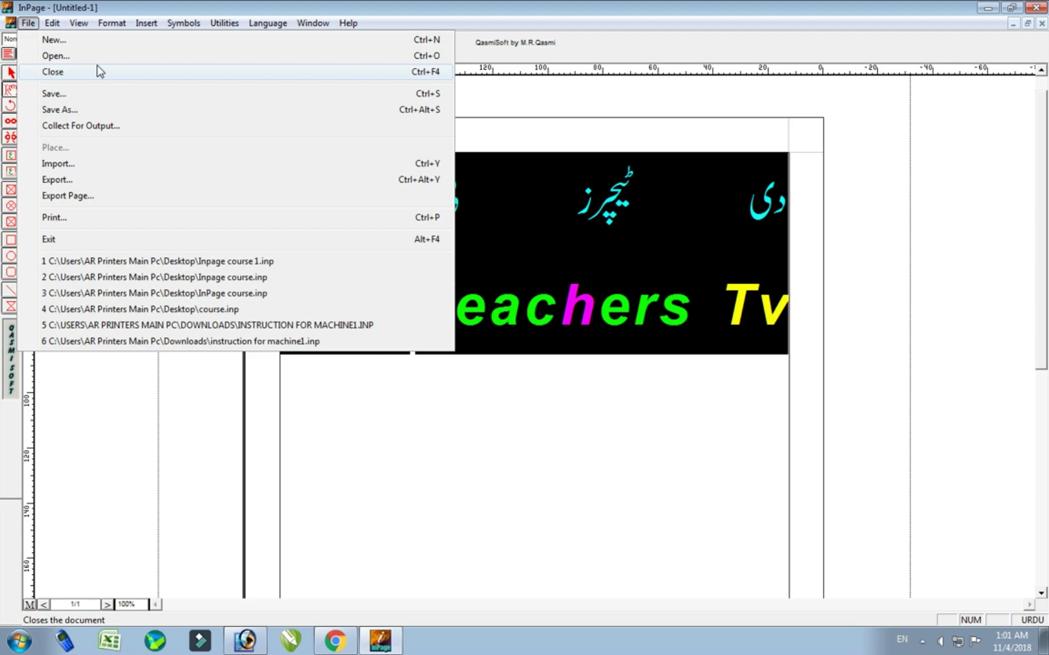
click(1040, 49)
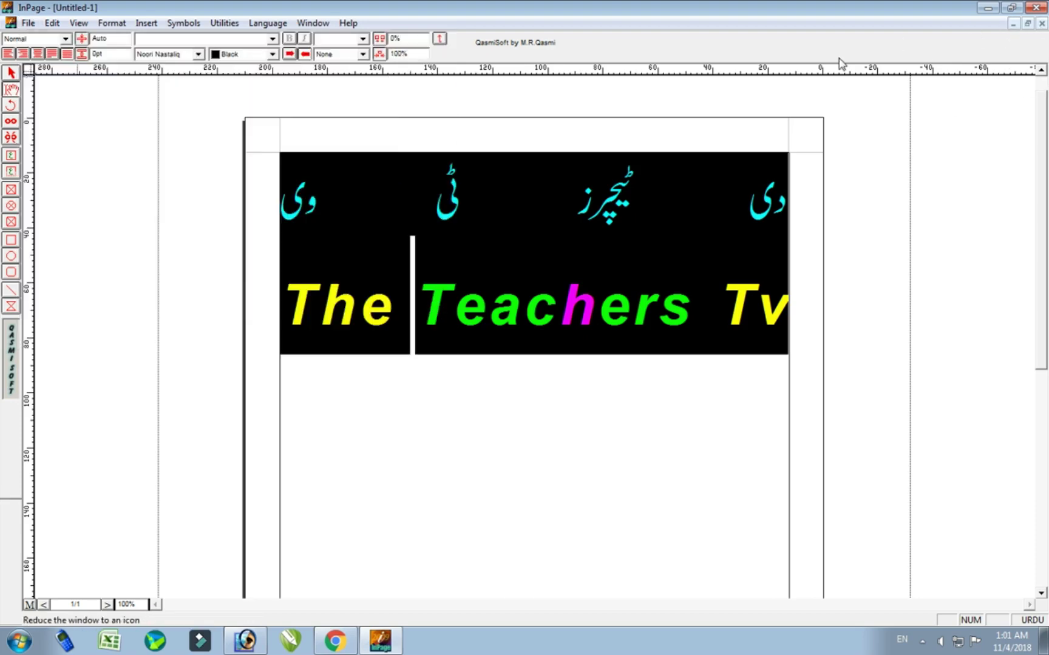
click(11, 22)
click(26, 23)
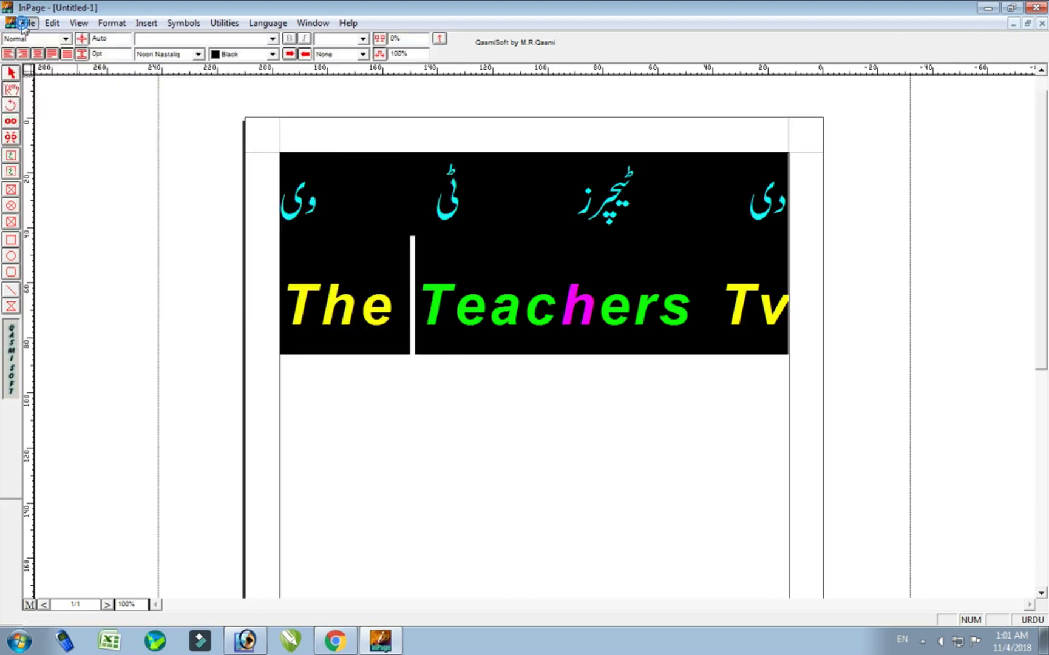
click(24, 24)
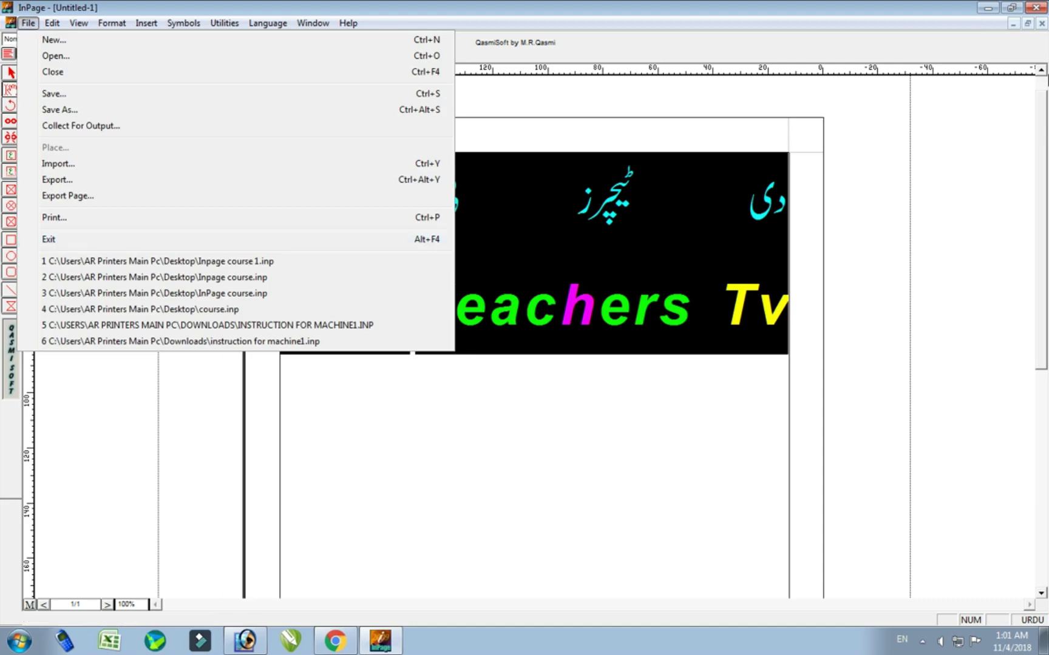
click(809, 187)
key(alt+v)
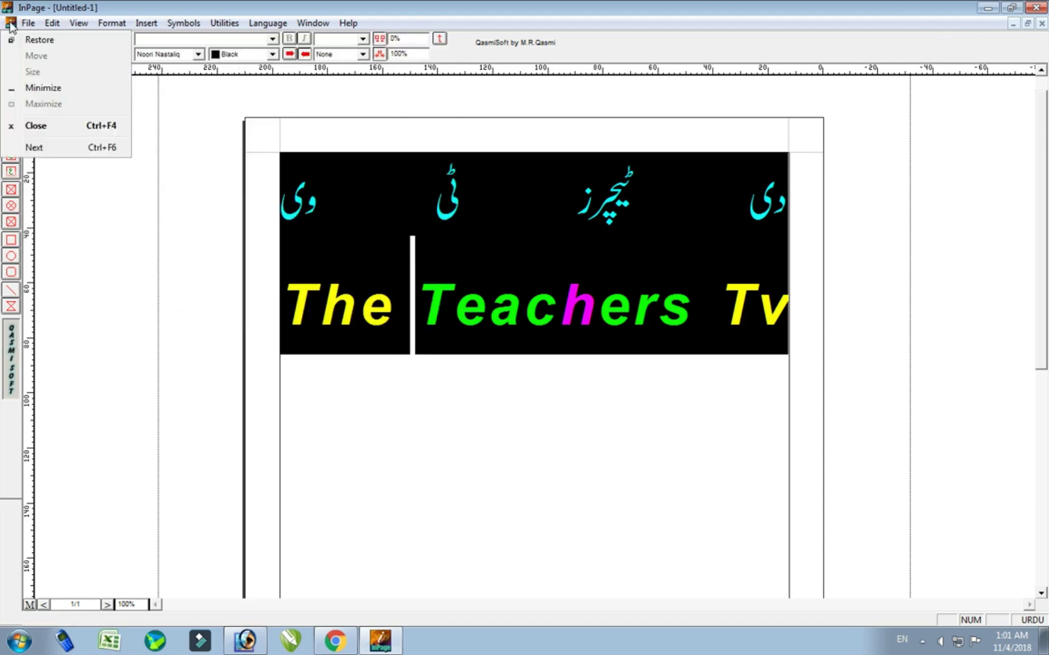
mouse_move(26, 24)
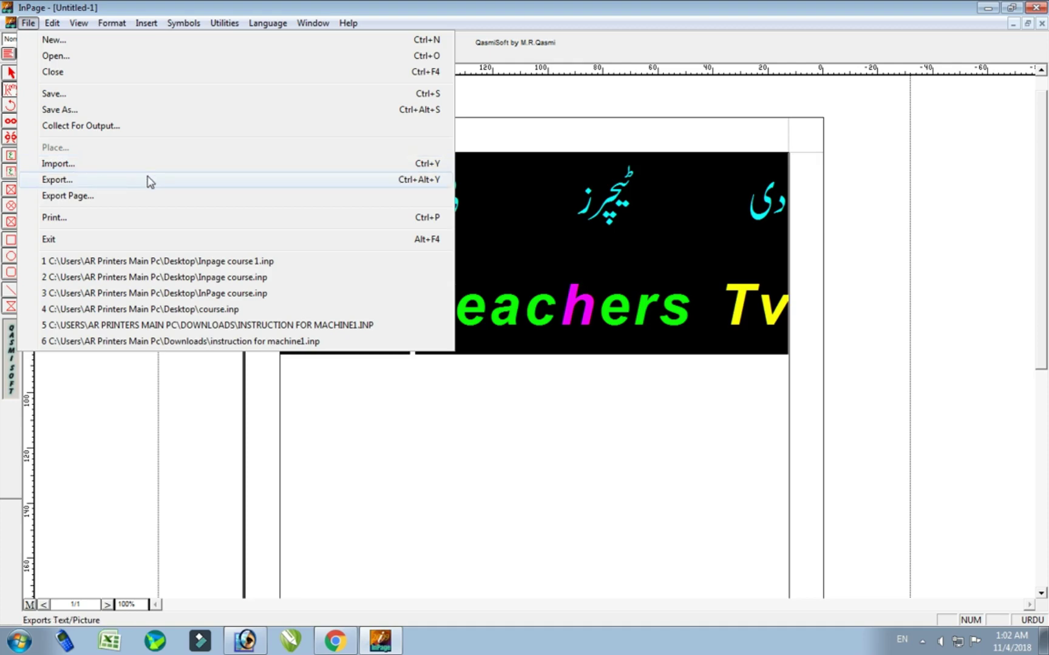
click(478, 393)
click(292, 321)
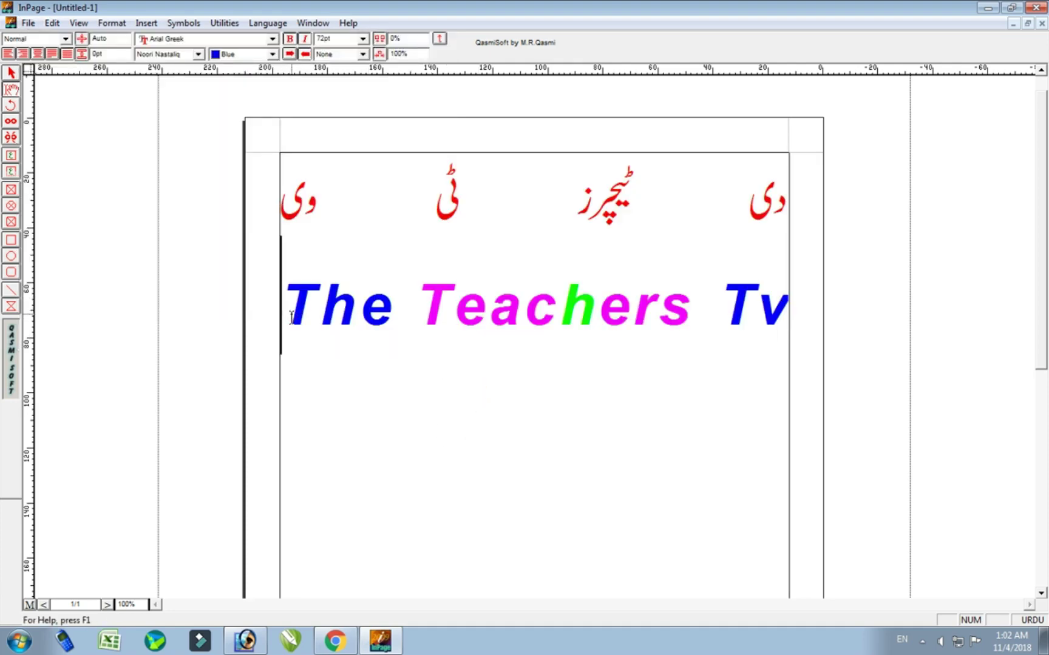
click(391, 248)
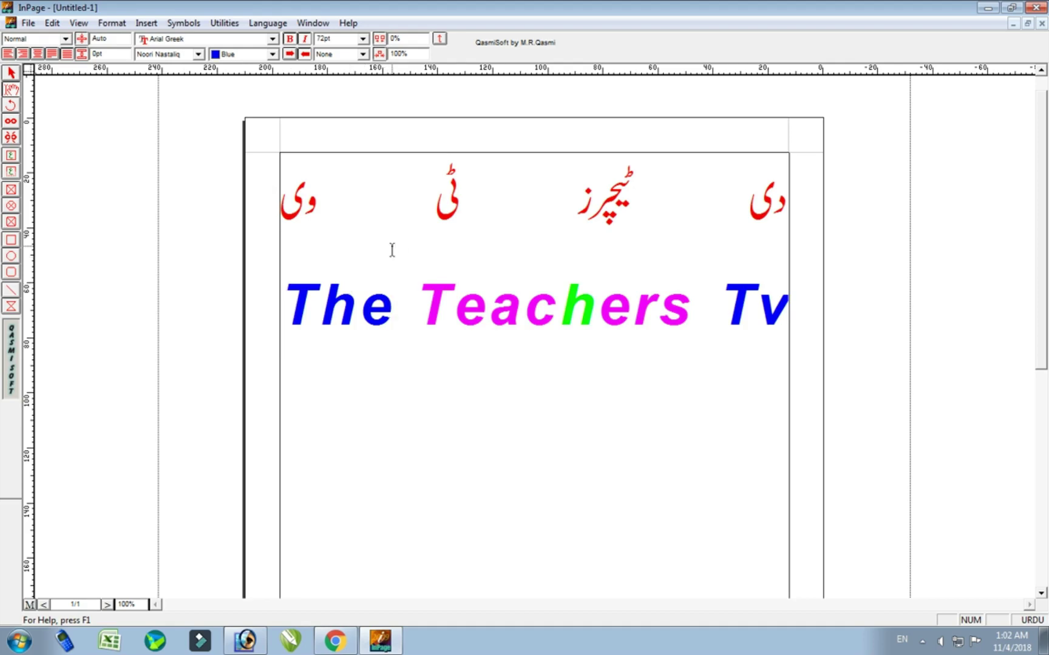
key(ctrl+a)
click(28, 22)
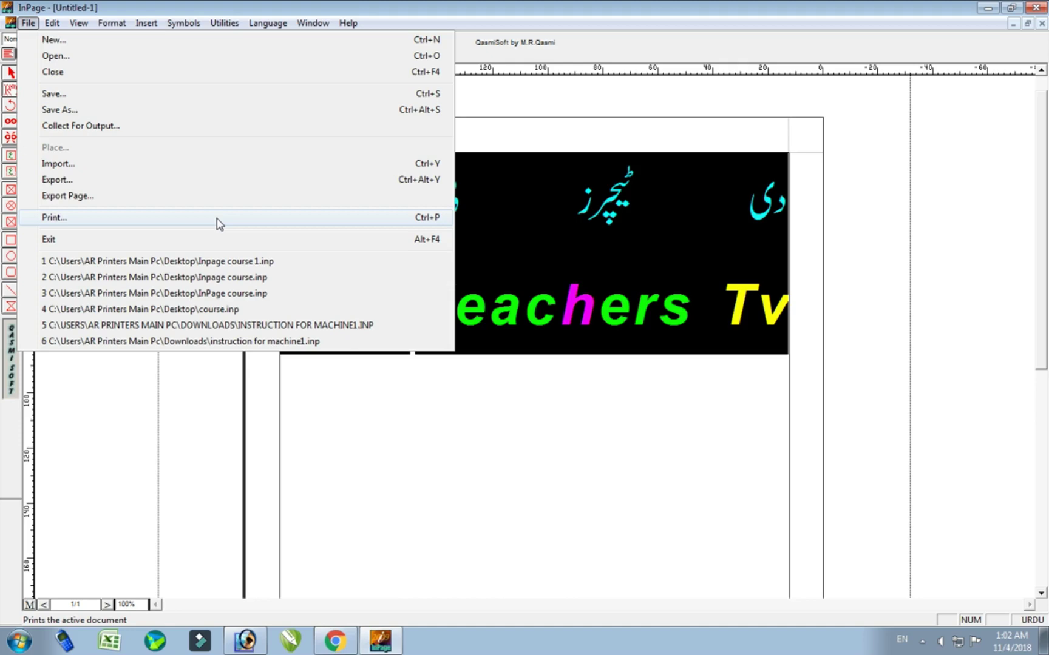
click(580, 437)
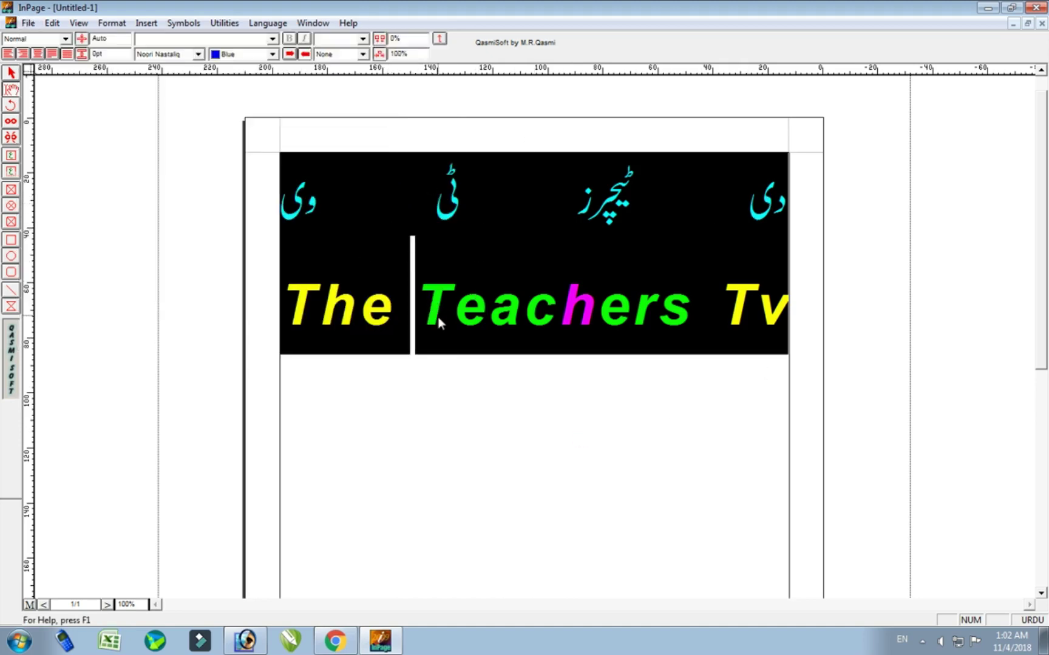
Step: Open the print settings, view the available printers, and close the settings without printing
click(472, 397)
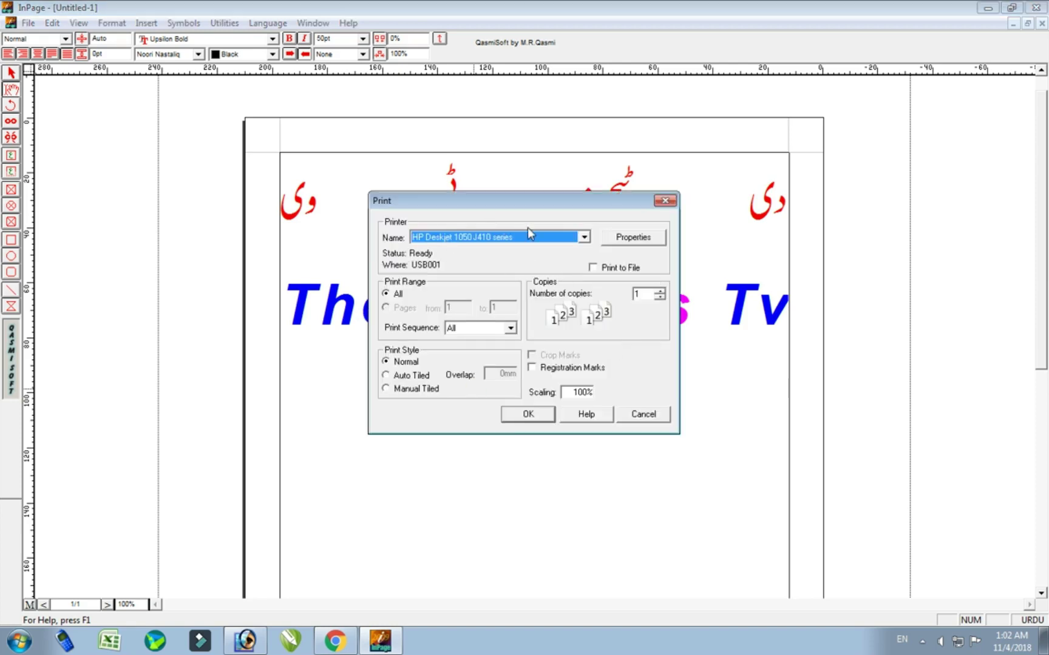
click(529, 236)
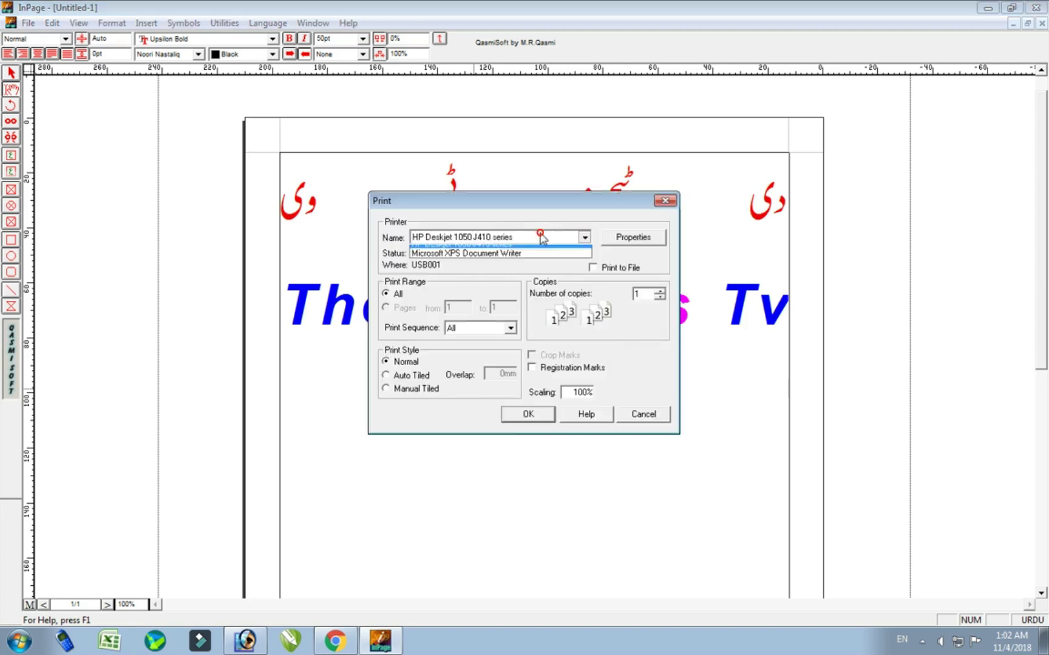
click(670, 202)
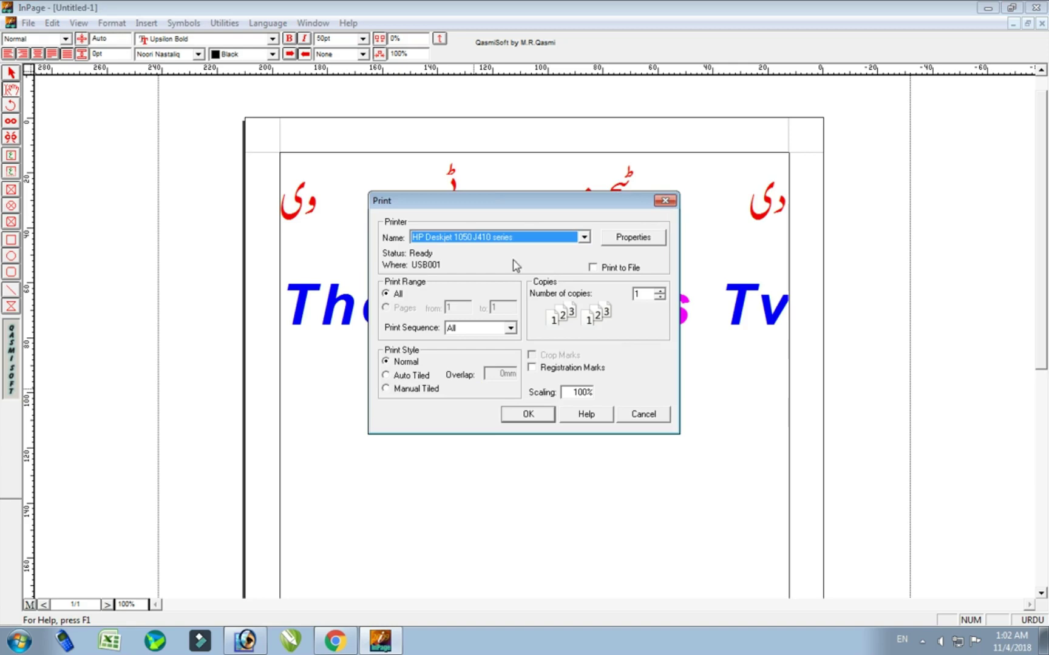
click(664, 201)
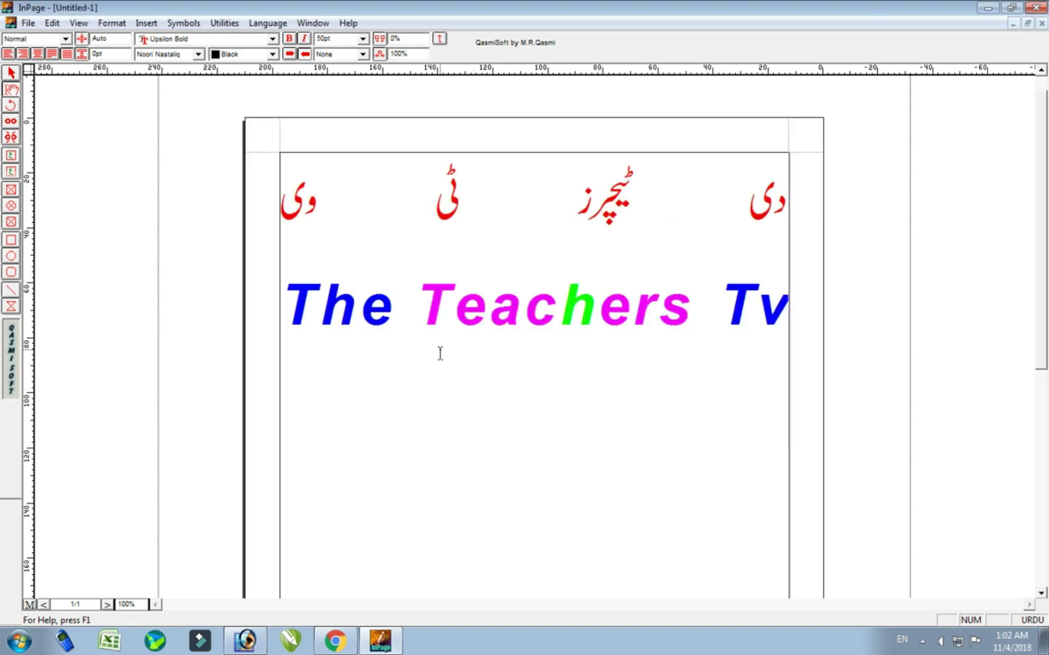
Step: View the list of recently opened documents and deselect the text
key(ctrl+a)
click(28, 22)
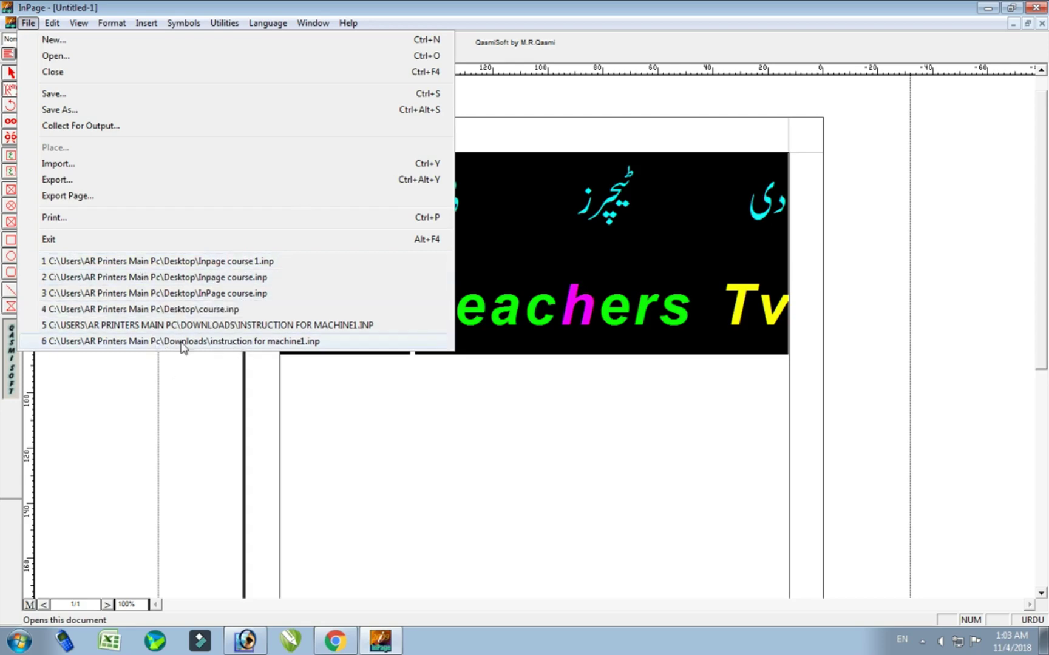
click(445, 398)
click(453, 353)
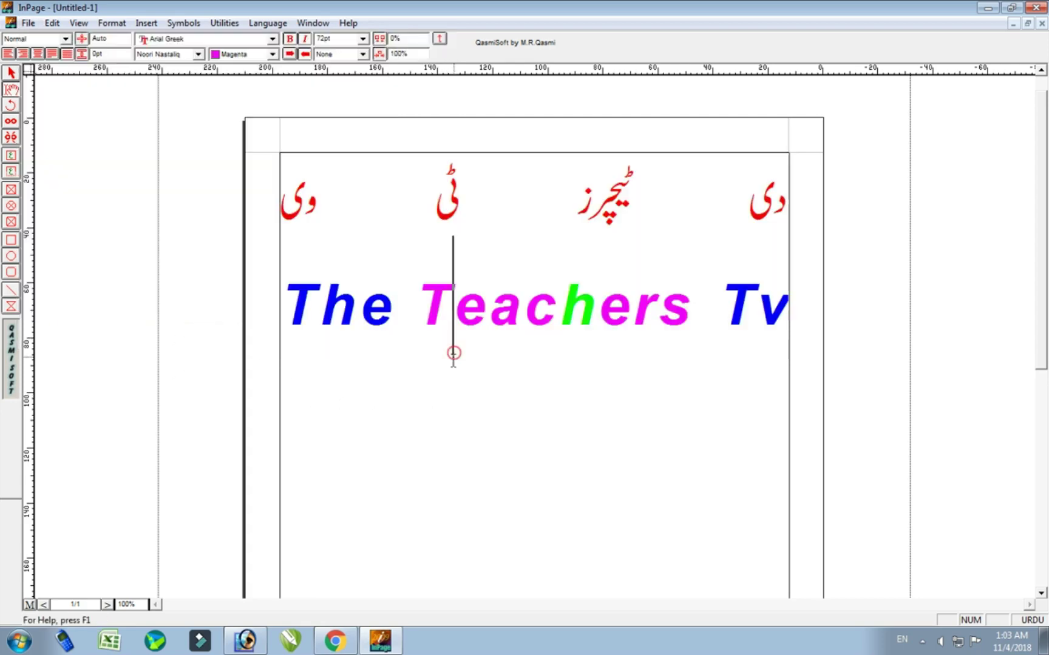
Step: Save the document to the Desktop as "Inpage 1" with the InPage File (*.inp) type
key(ctrl+a)
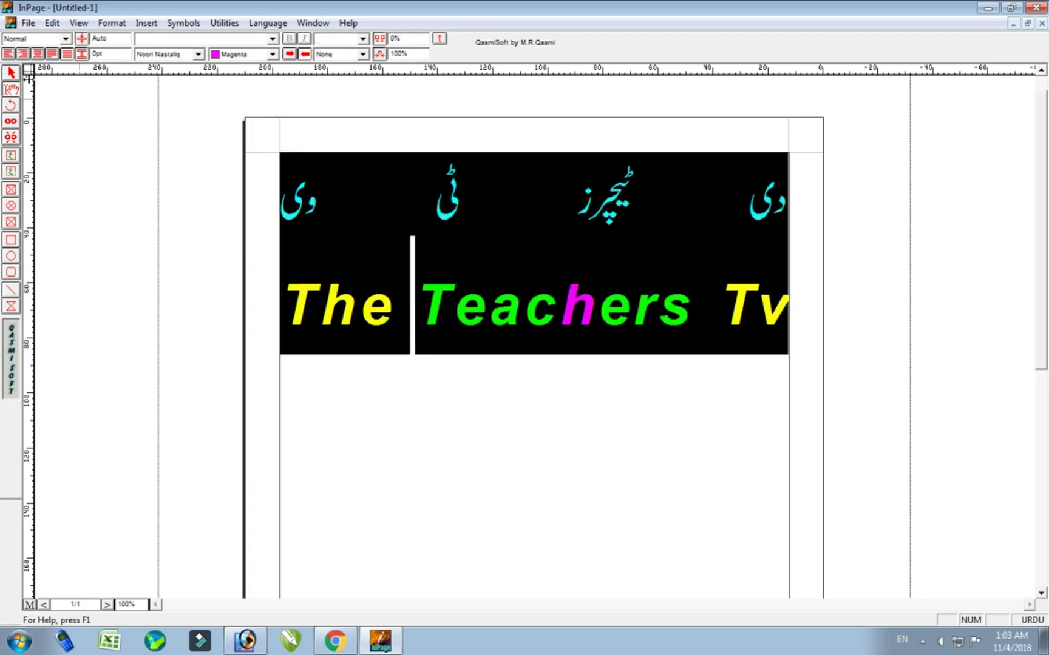
click(38, 26)
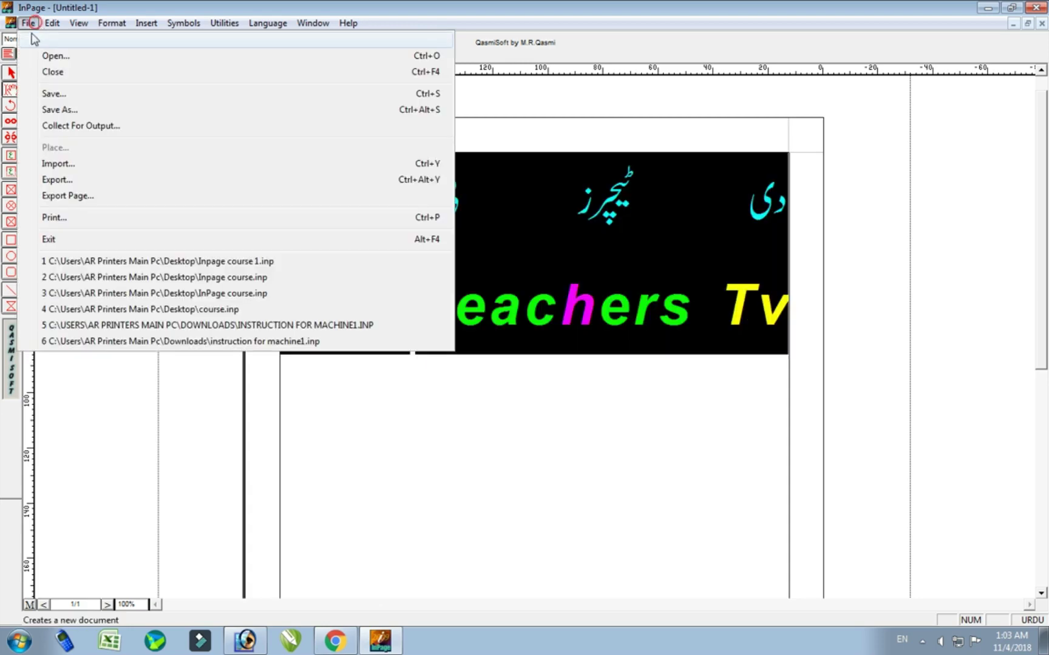
click(104, 96)
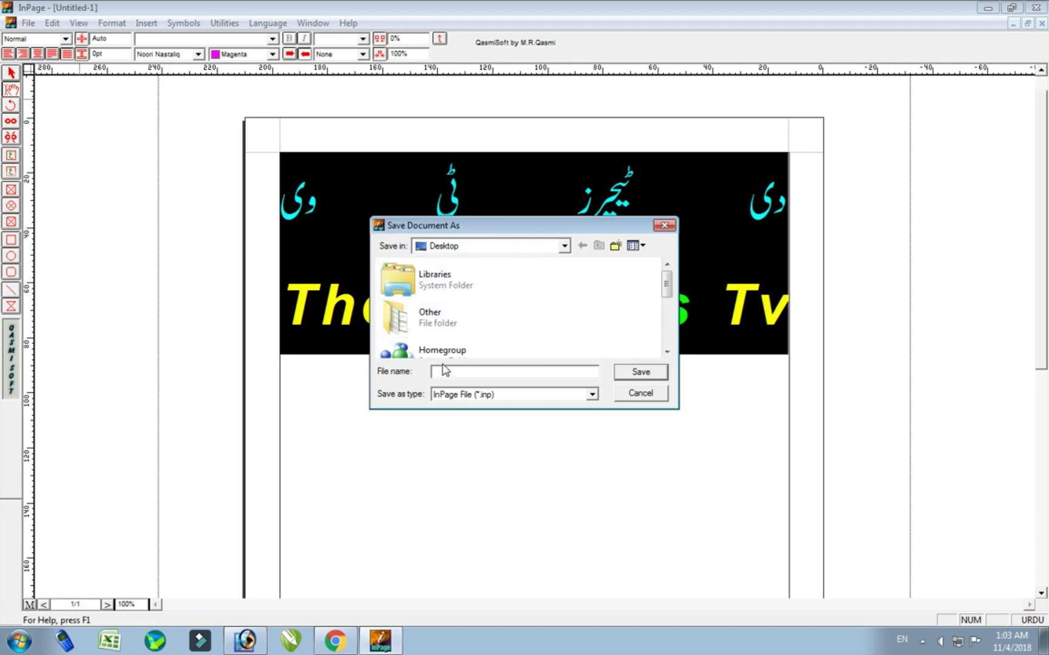
click(522, 253)
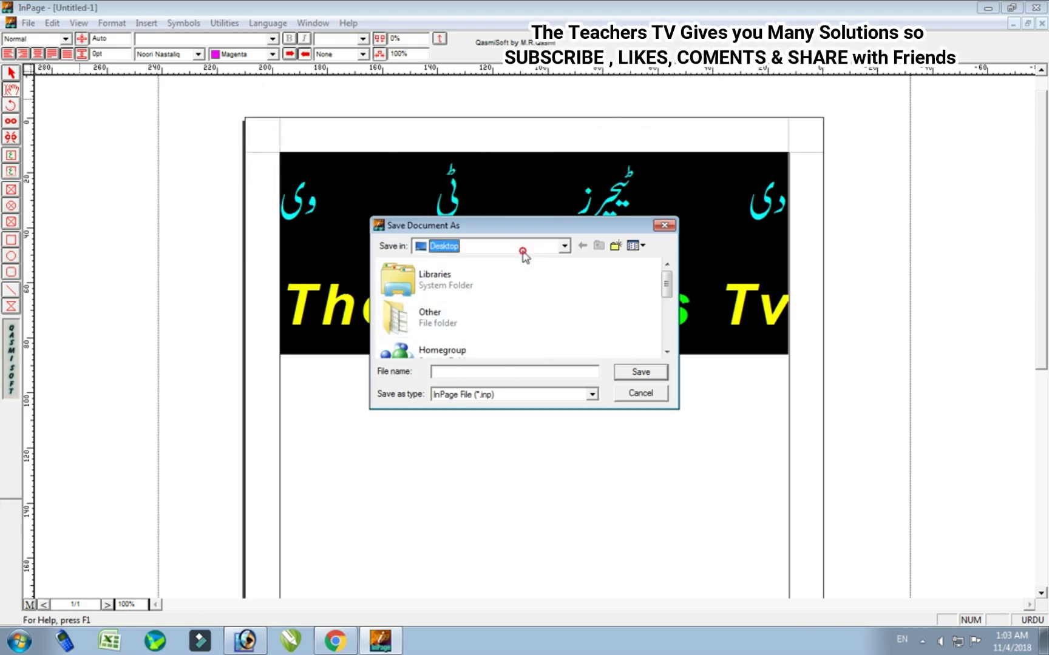
key(F4)
key(Escape)
click(581, 372)
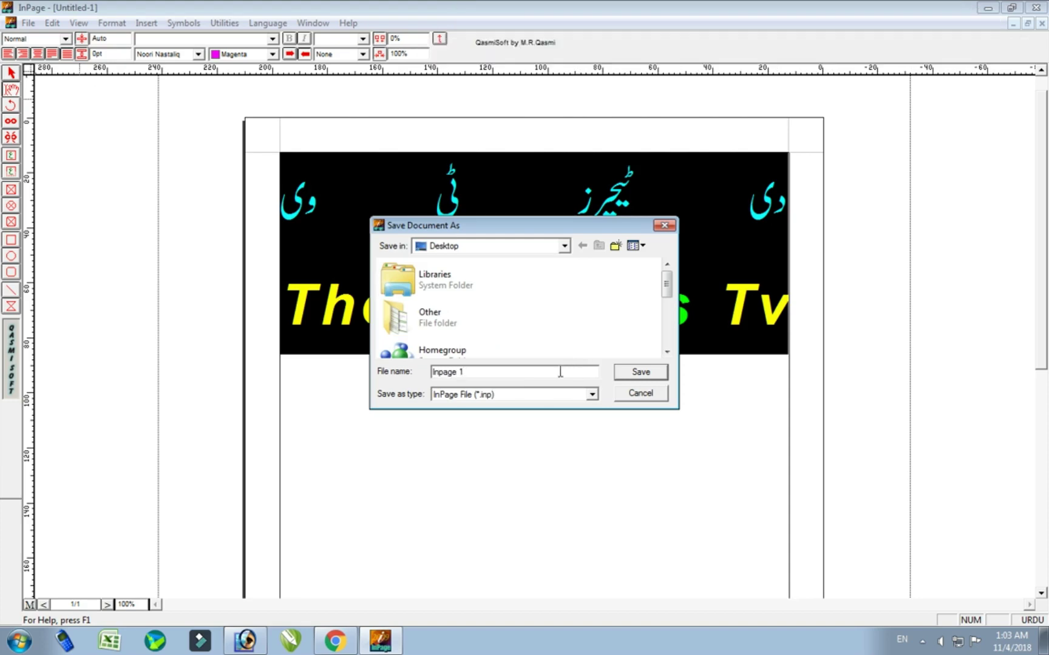
key(ctrl+a)
click(504, 373)
click(524, 395)
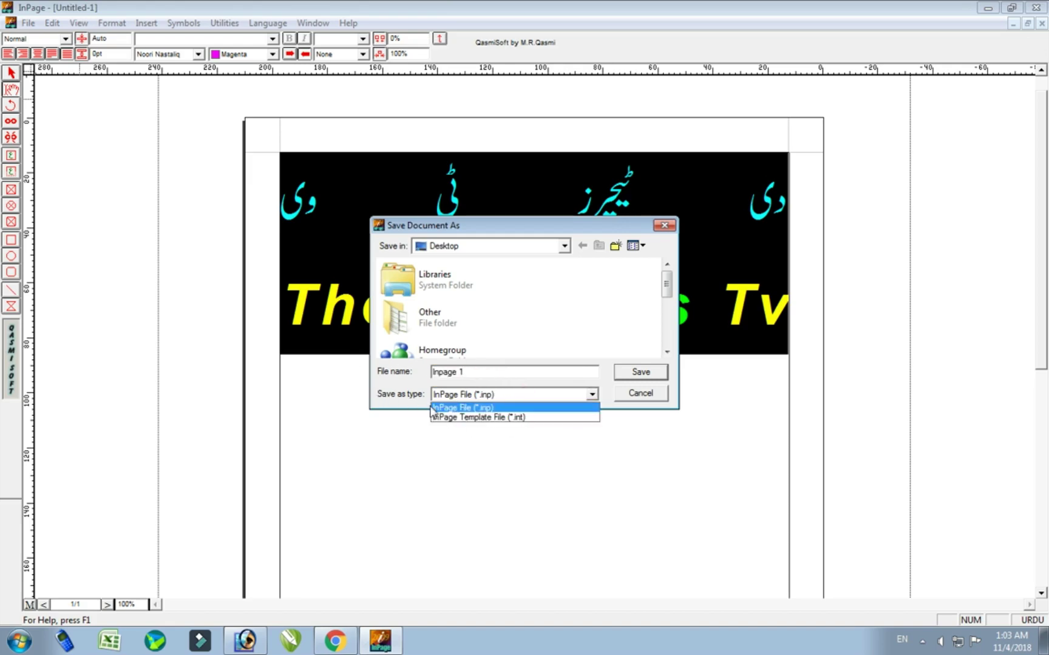
click(537, 408)
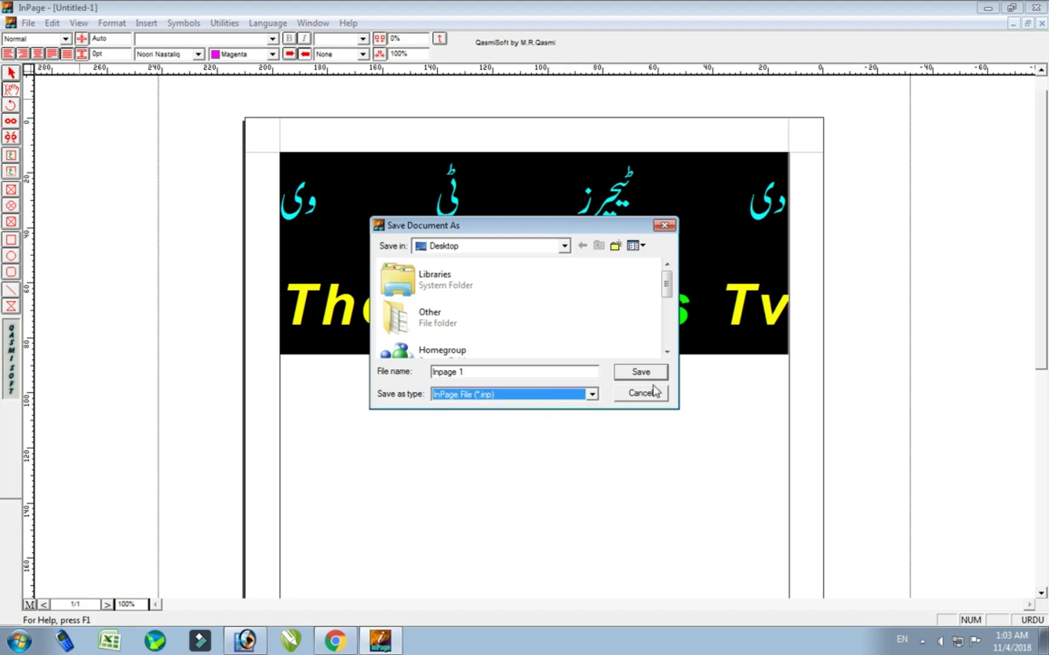
click(641, 372)
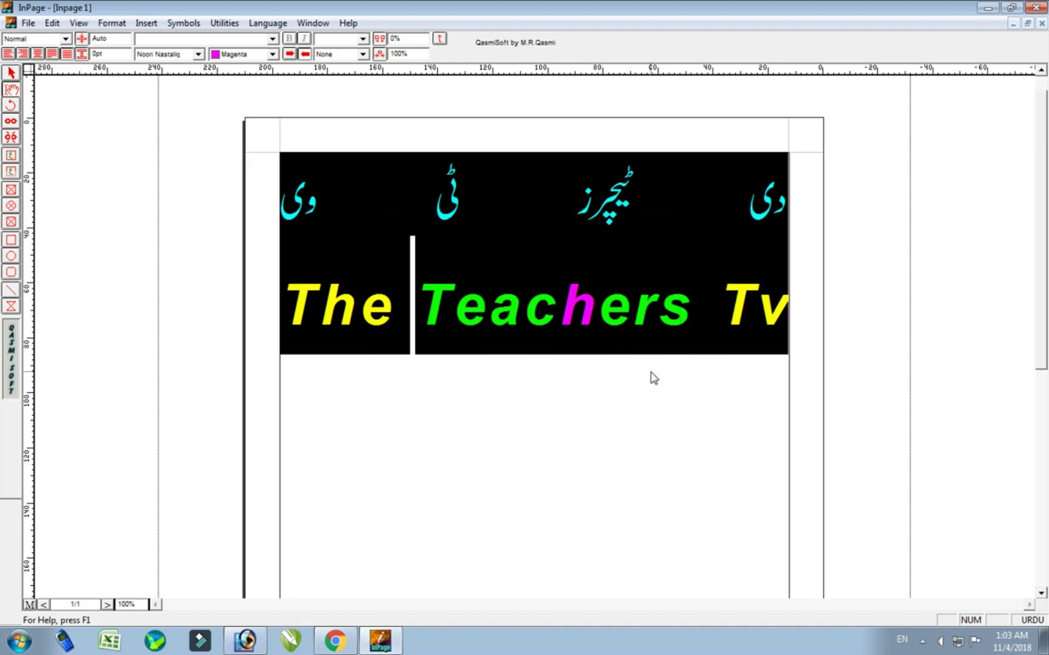
click(462, 373)
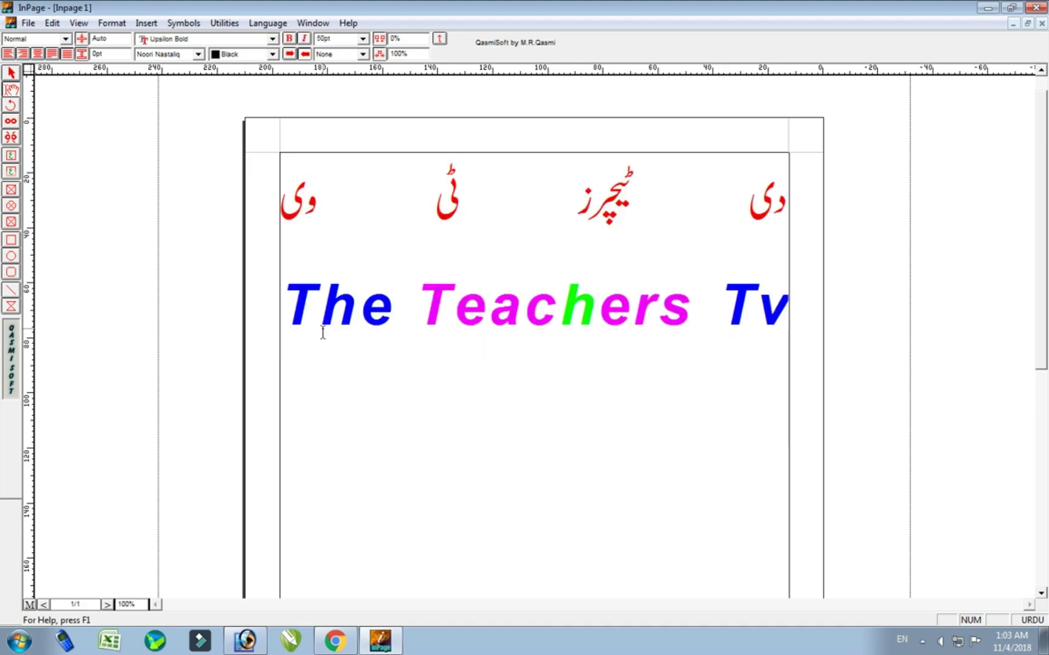
text(ھم)
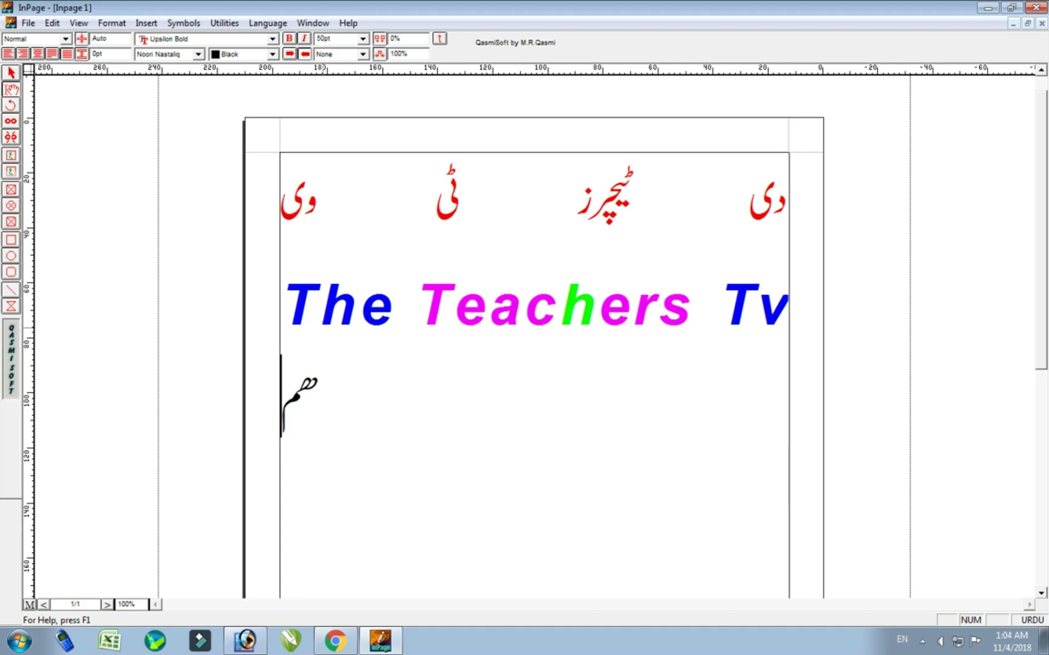
text(ارا)
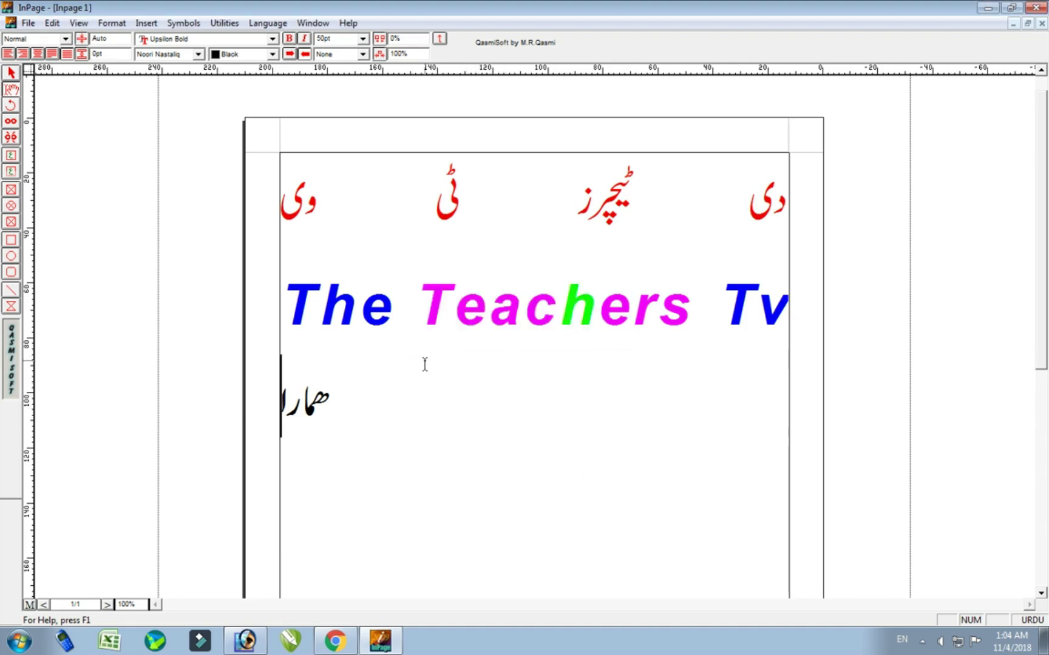
drag(333, 400, 293, 410)
key(BackSpace)
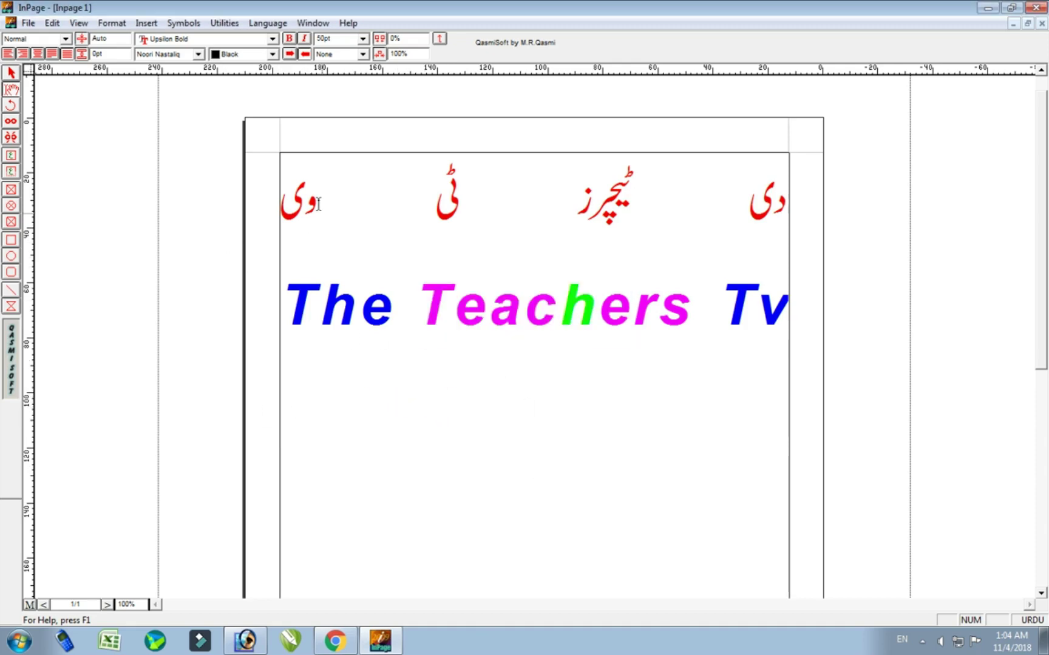
Step: Write the Urdu sentence "ہمارا ملک پاکستان ہے" on the line below "The Teachers Tv"
click(28, 23)
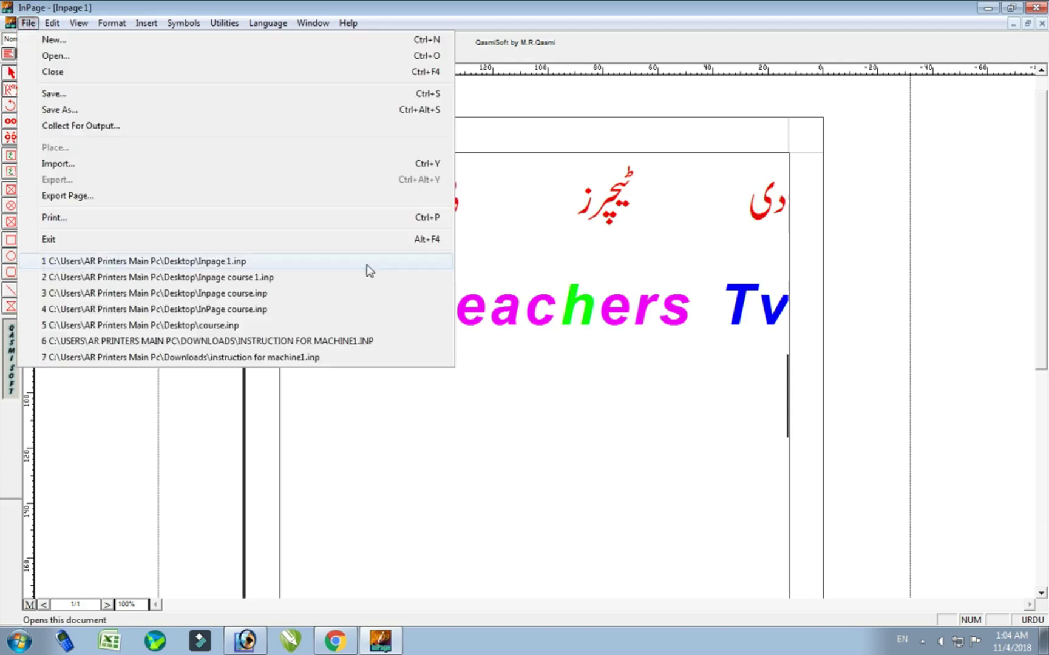
click(519, 383)
text(ہما)
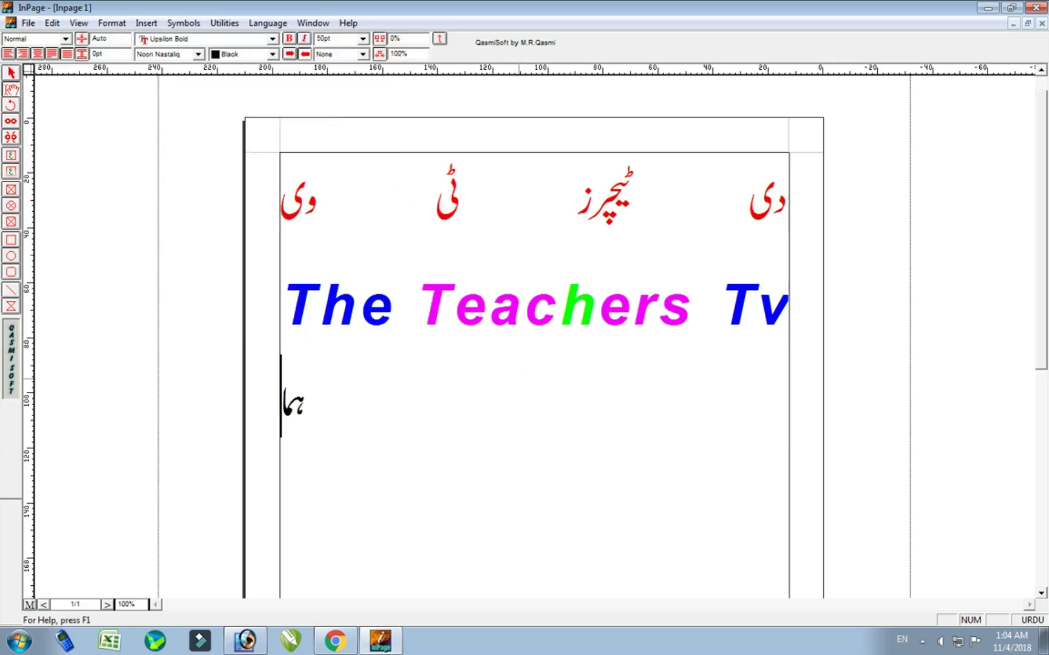
text(را مل)
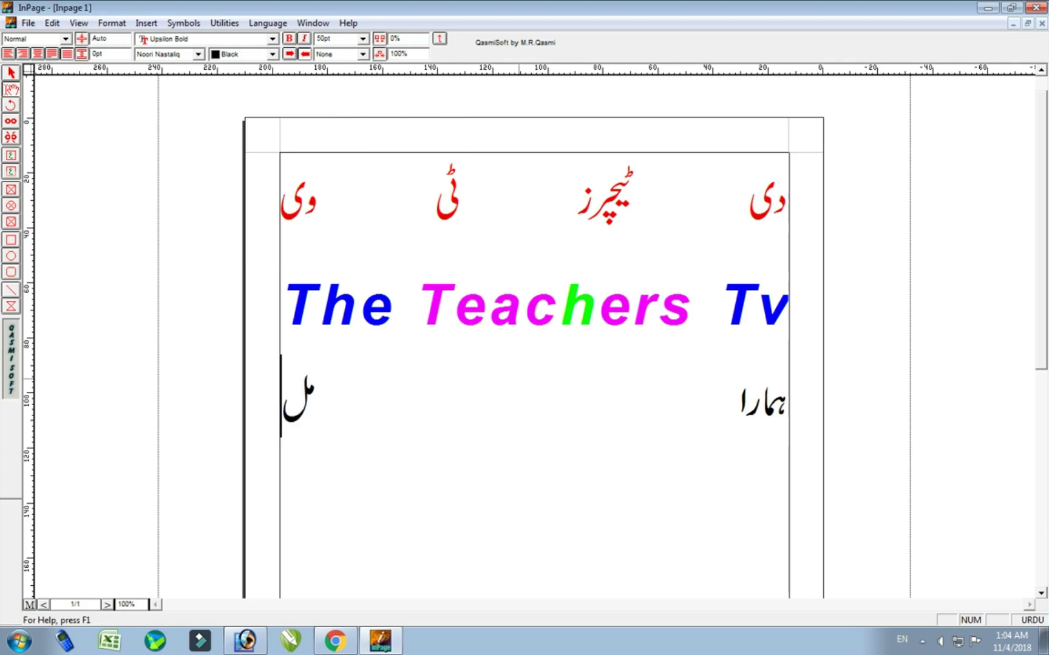
text(ک پاکستان ہے)
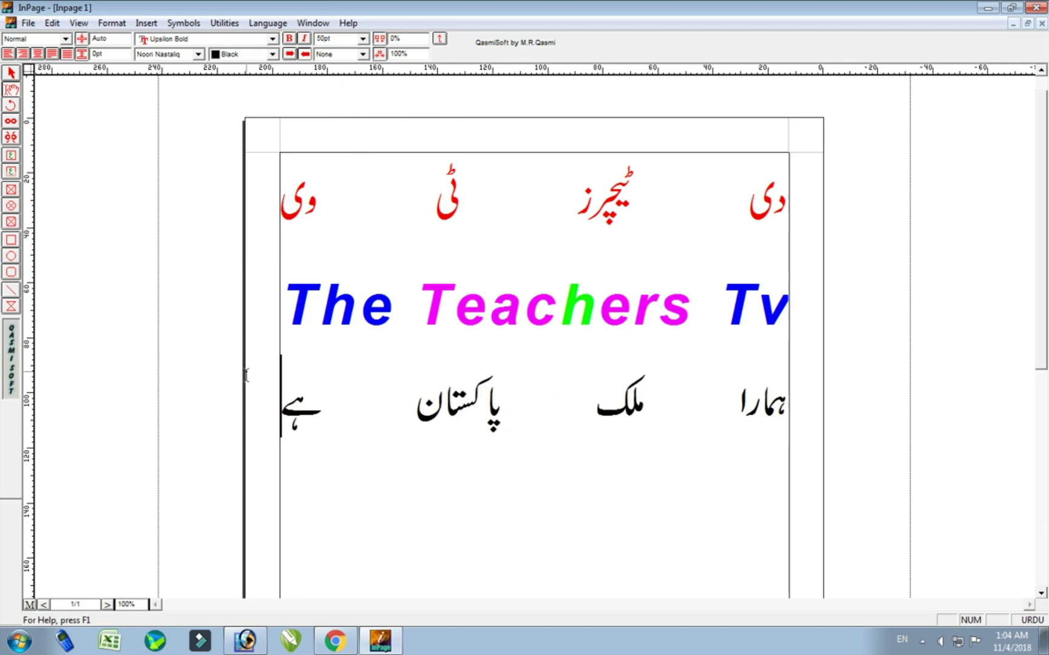
Step: Center-align the Urdu sentence "ہمارا ملک پاکستان ہے" and the Urdu heading "دی ٹیچرز ٹی وی"
drag(290, 389, 797, 383)
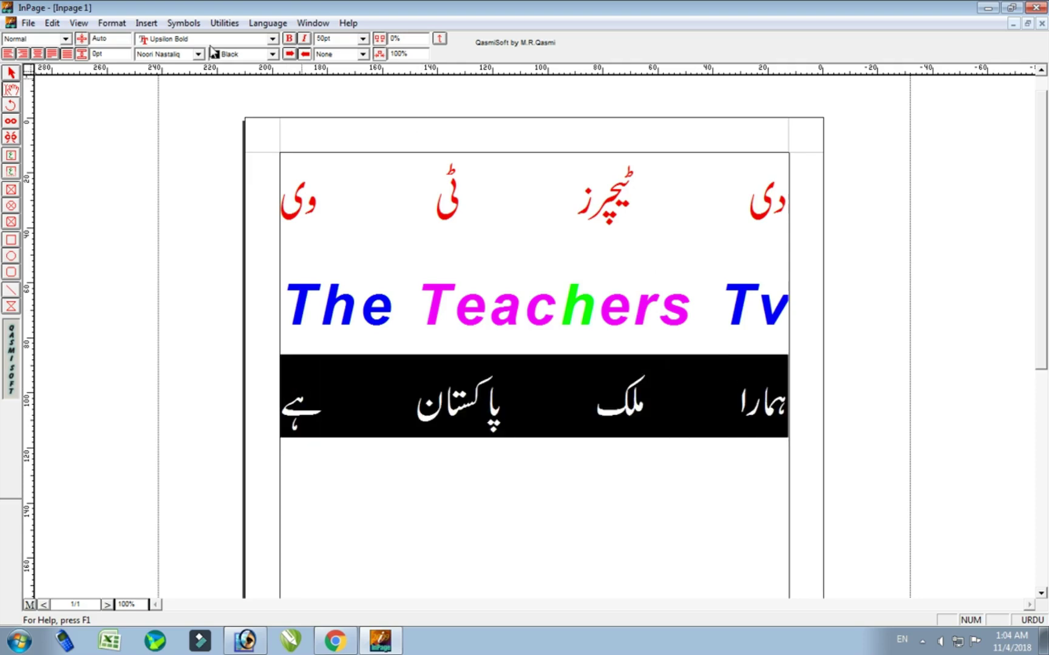
click(37, 53)
drag(289, 185, 793, 216)
click(37, 53)
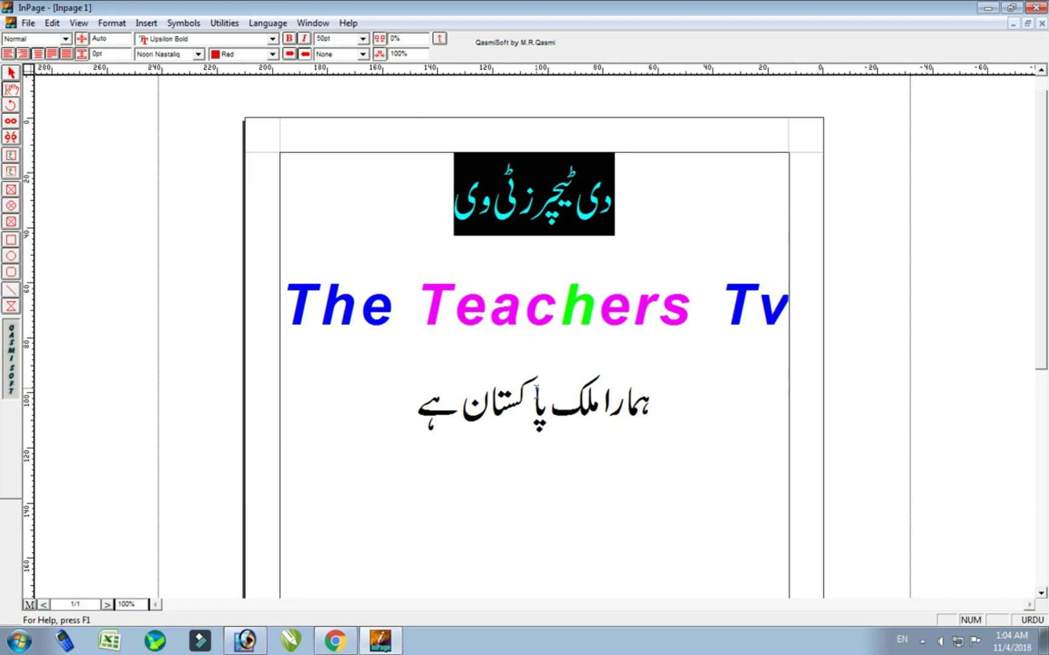
Step: Color the Urdu sentence "ہمارا ملک پاکستان ہے" red and place the cursor at its end
click(403, 400)
key(shift+Home)
click(238, 55)
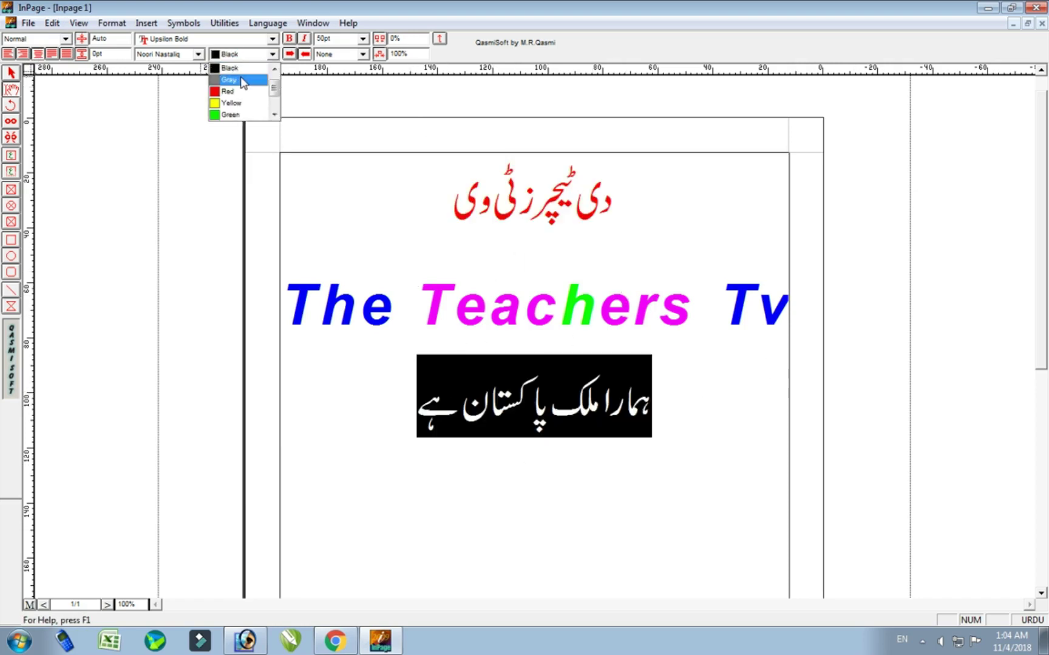
click(244, 96)
click(446, 477)
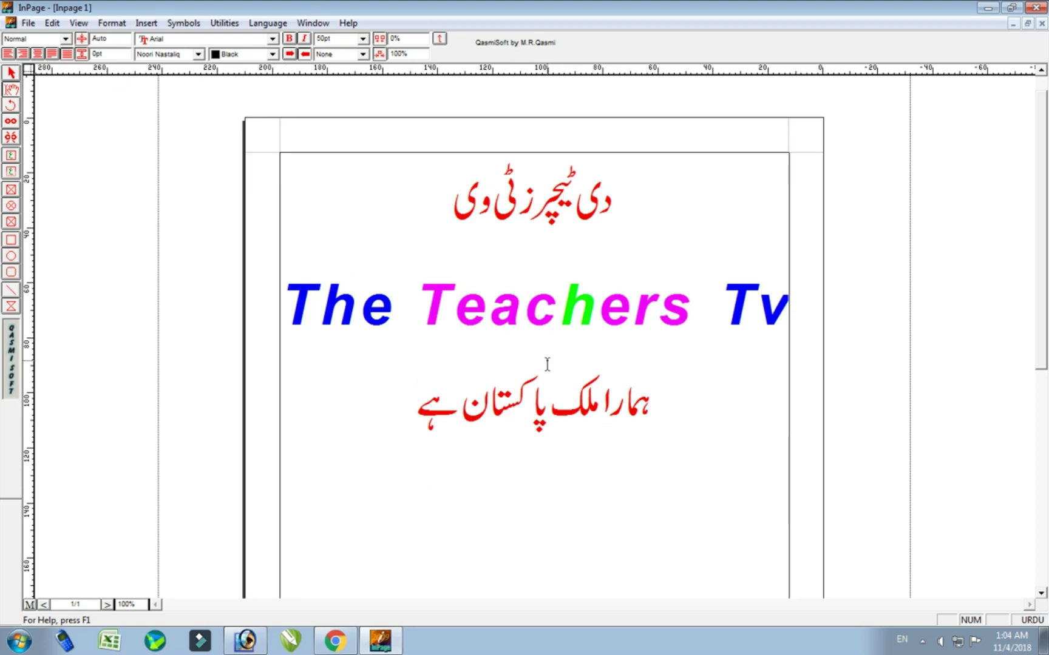
drag(423, 398, 639, 149)
click(686, 405)
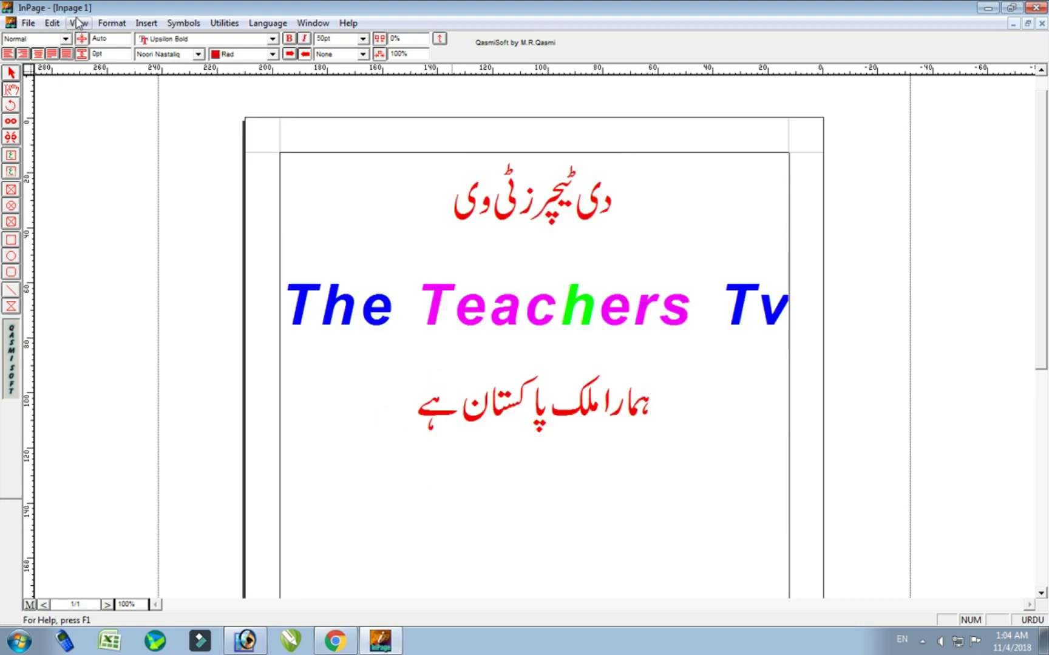
click(386, 398)
Step: Try to save the document under the new name "Inpage 2" and check the files on the desktop
click(28, 23)
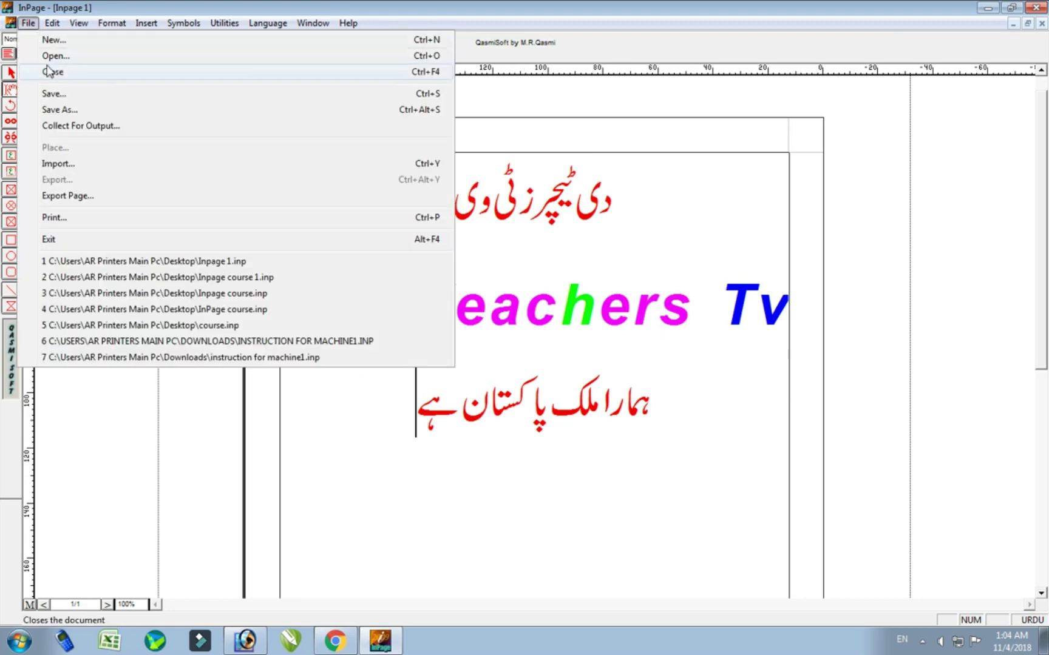
click(97, 110)
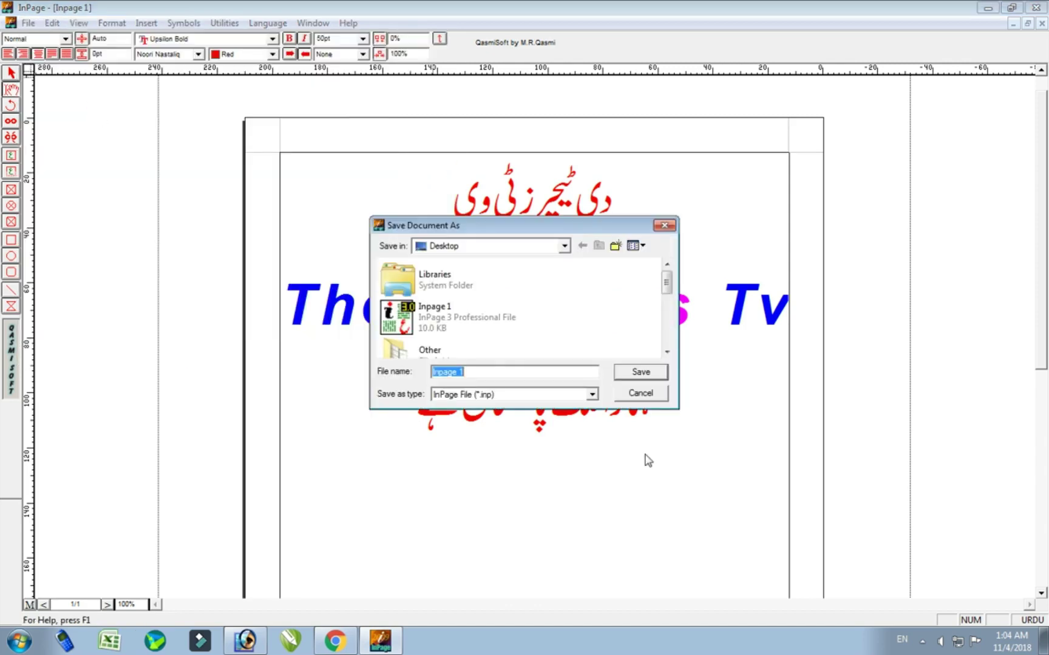
click(483, 375)
key(BackSpace)
text(2)
key(Return)
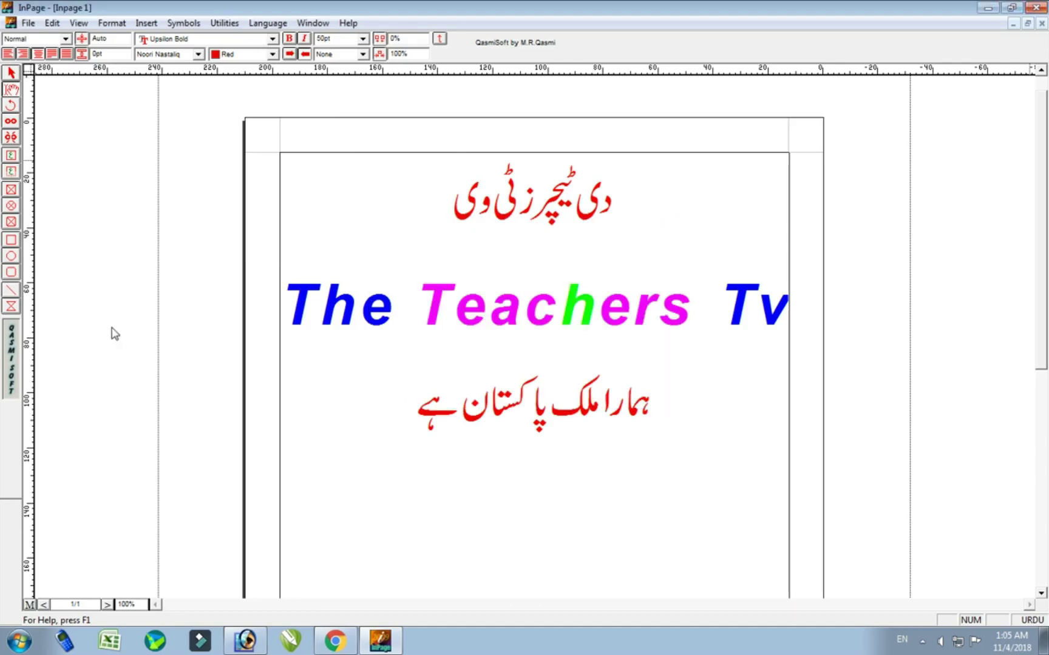
key(super+d)
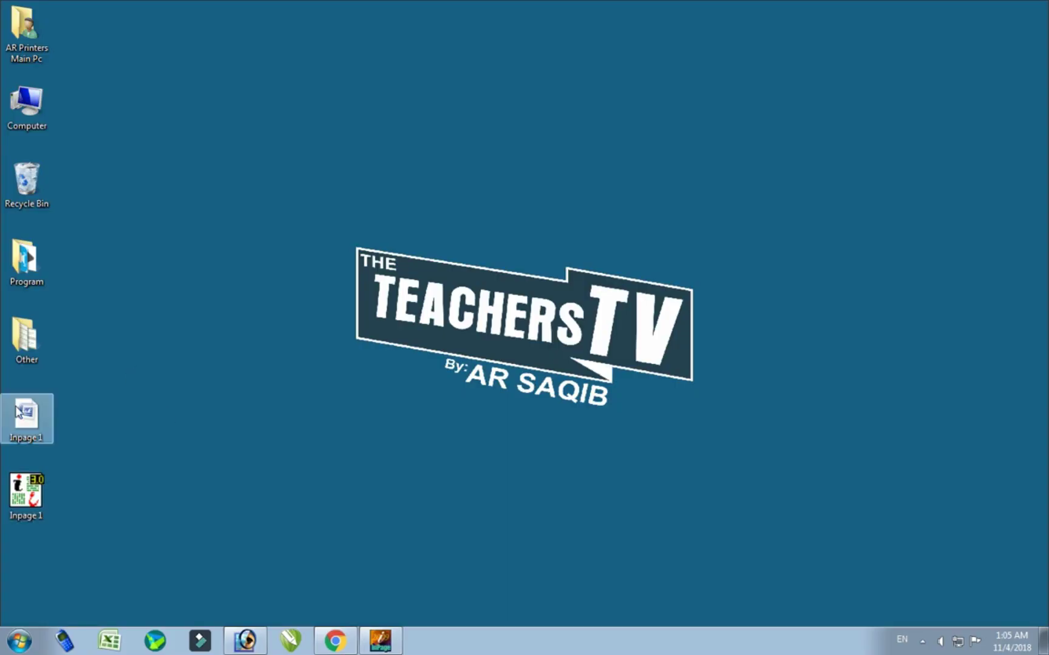
click(382, 639)
Step: Save a copy of the document to the Desktop as "Inpage 2" with the InPage File (*.inp) type and return to it
click(28, 23)
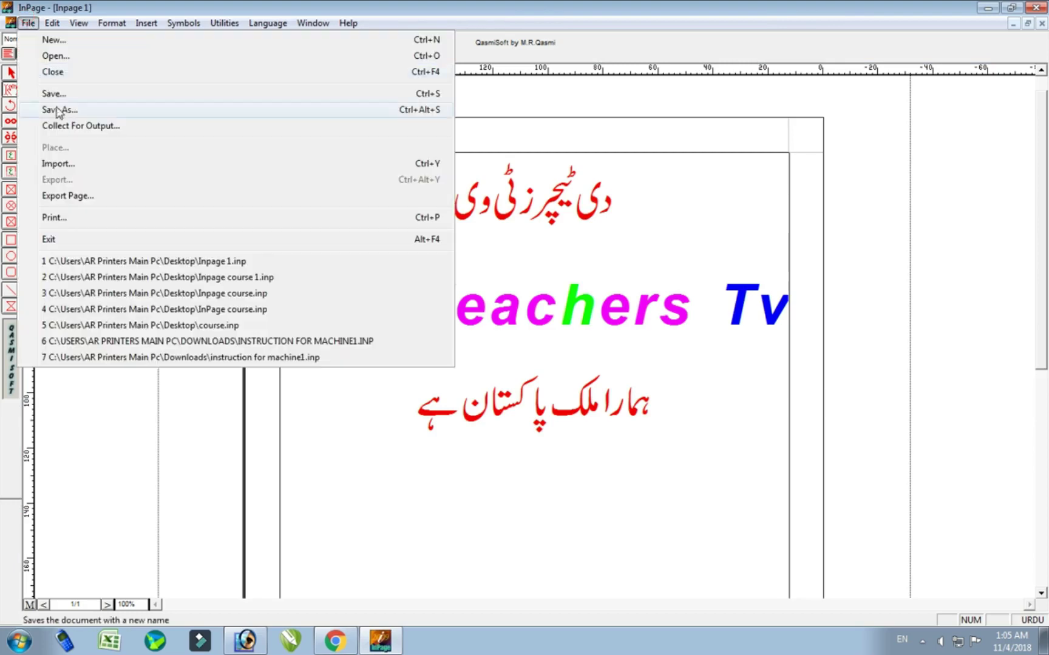
click(104, 109)
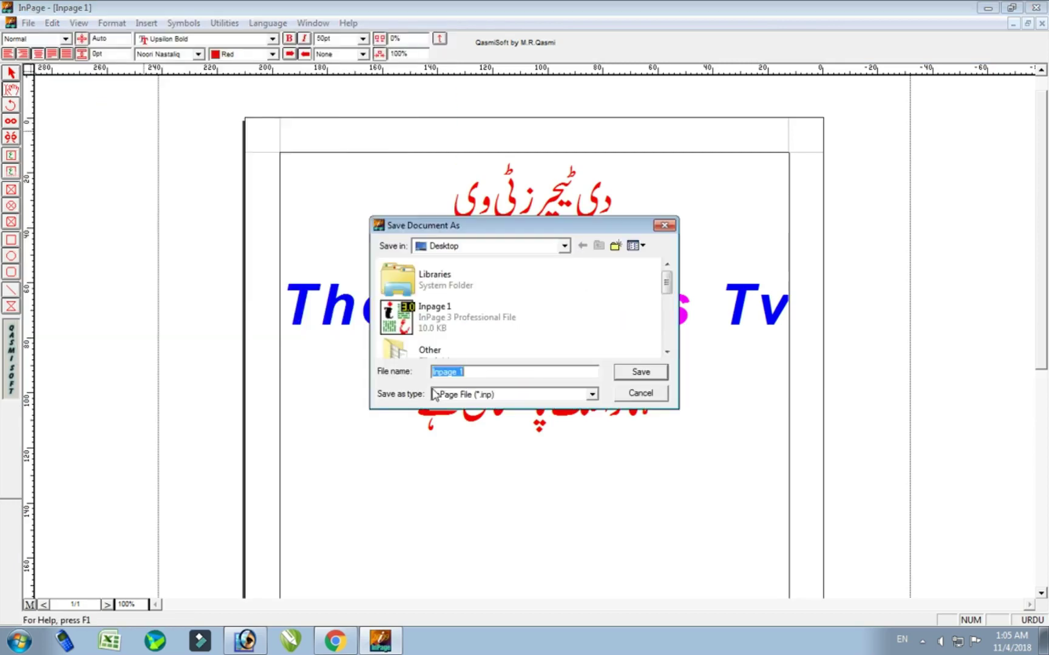
click(466, 372)
key(BackSpace)
text(2)
click(641, 374)
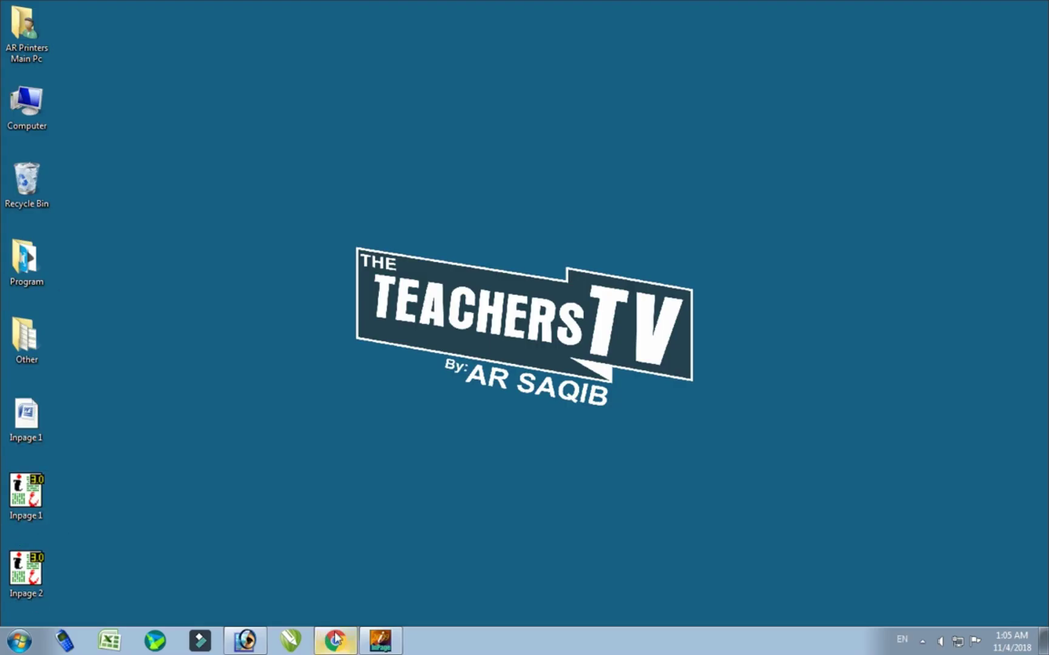
click(382, 645)
click(383, 400)
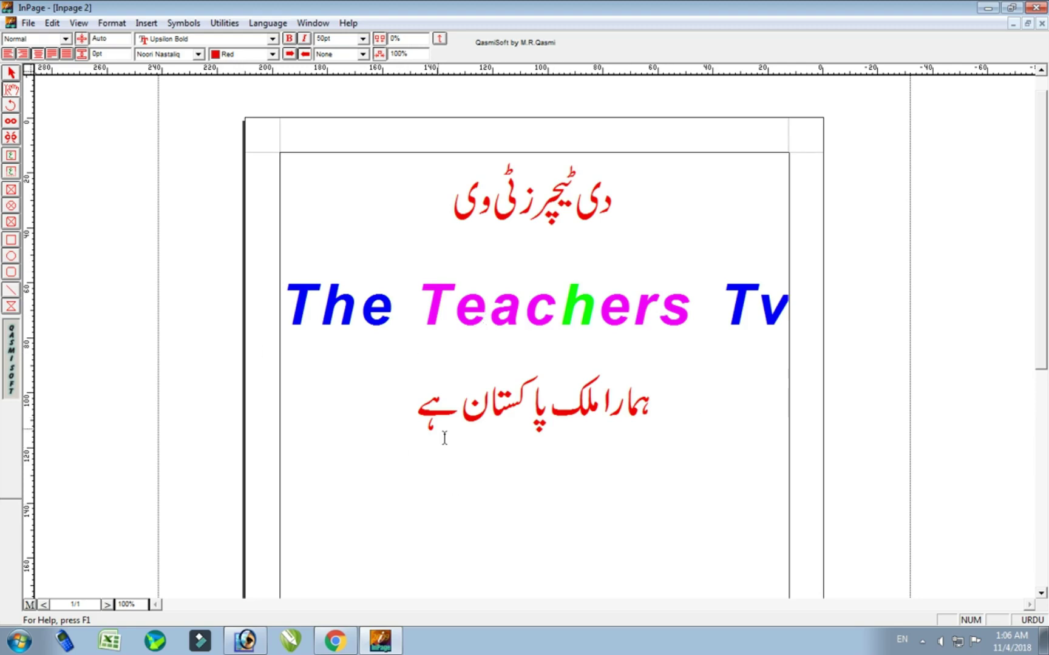
Step: Prepare a picture export of the page to the Desktop as "File 2" in the CompuServe Bitmap format
click(29, 23)
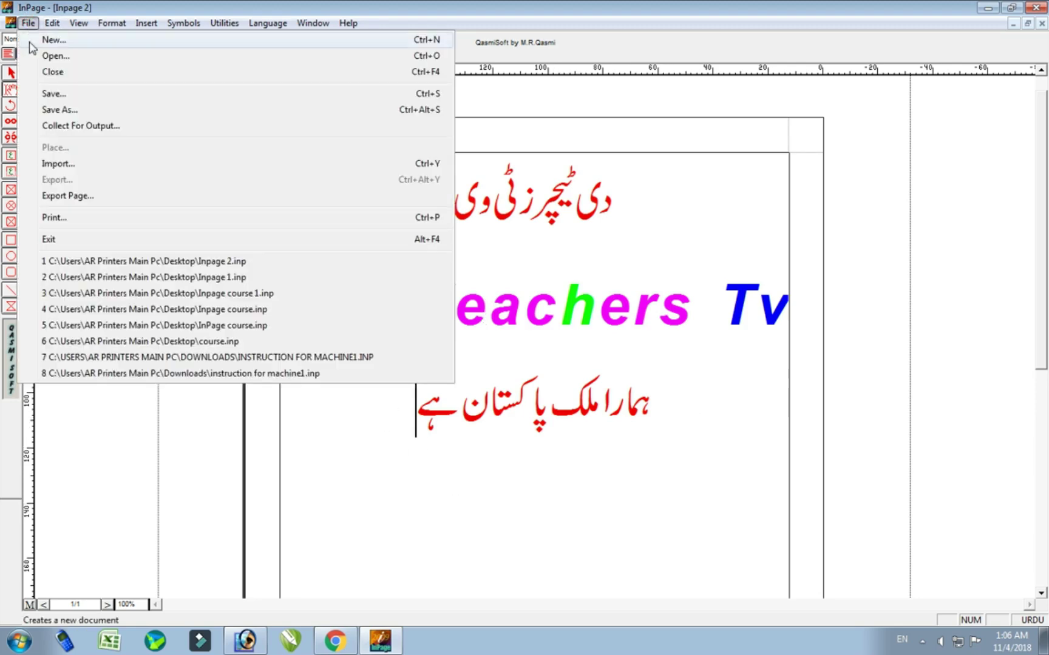
click(122, 201)
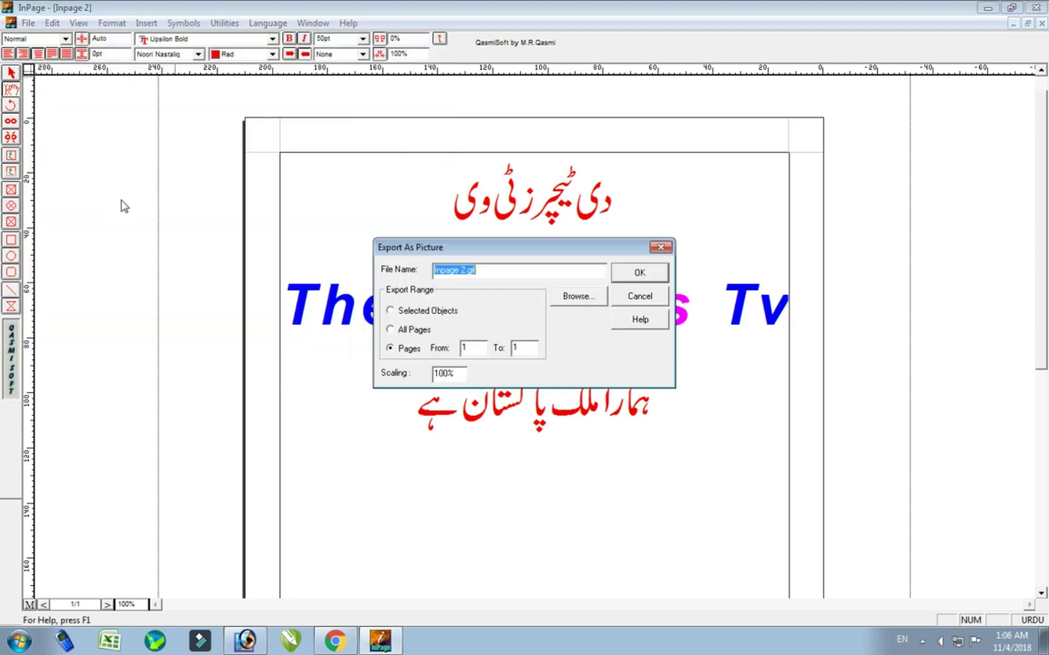
click(569, 300)
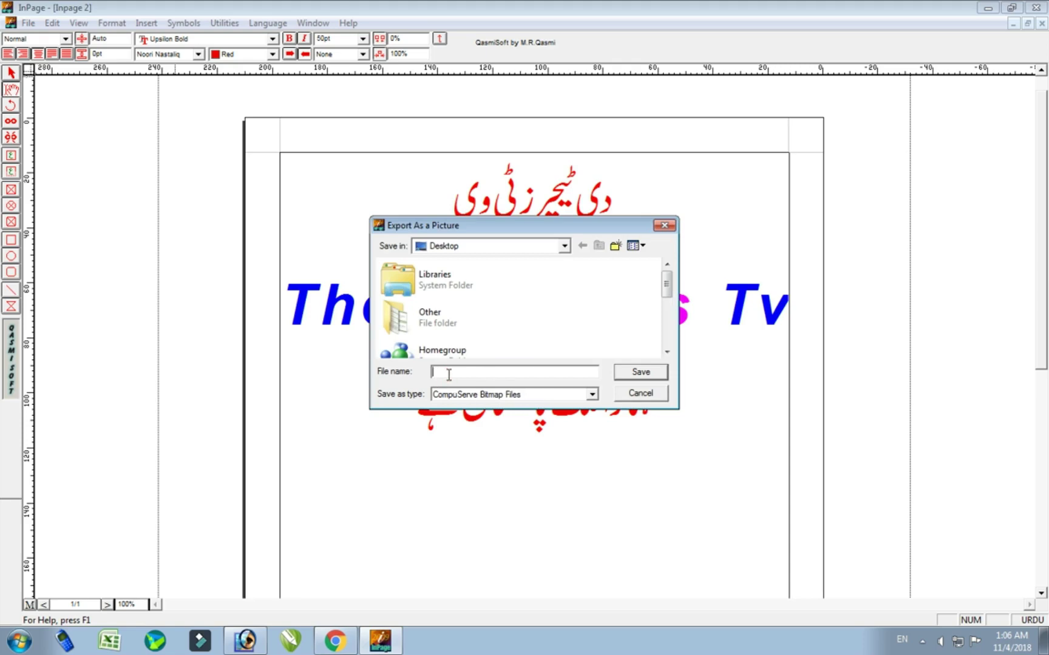
text(Fi)
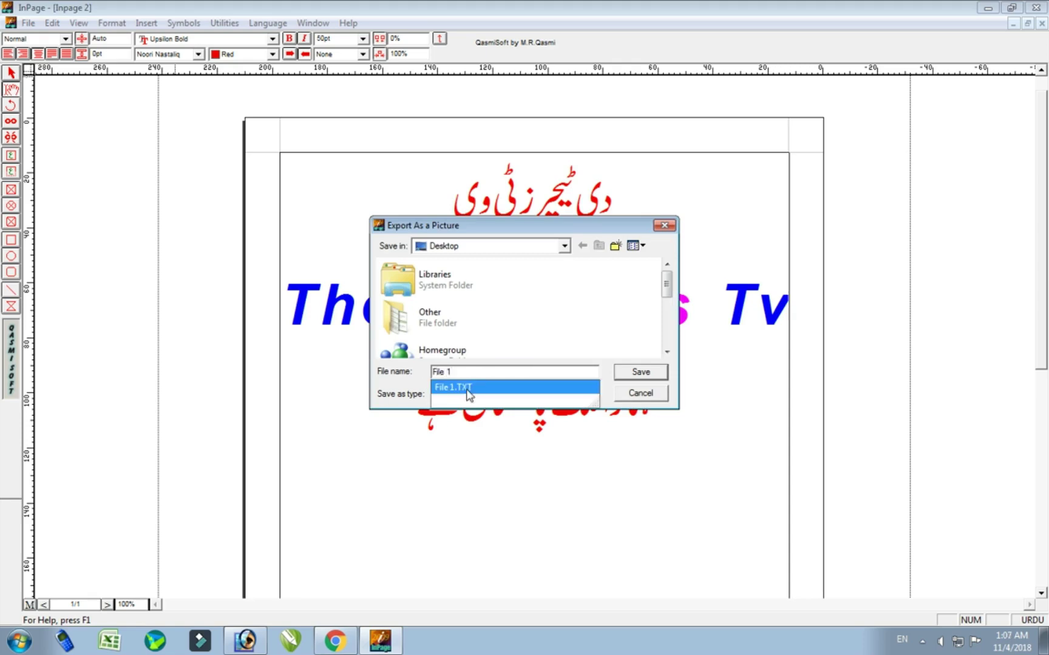
text(le 1)
key(BackSpace)
text(2)
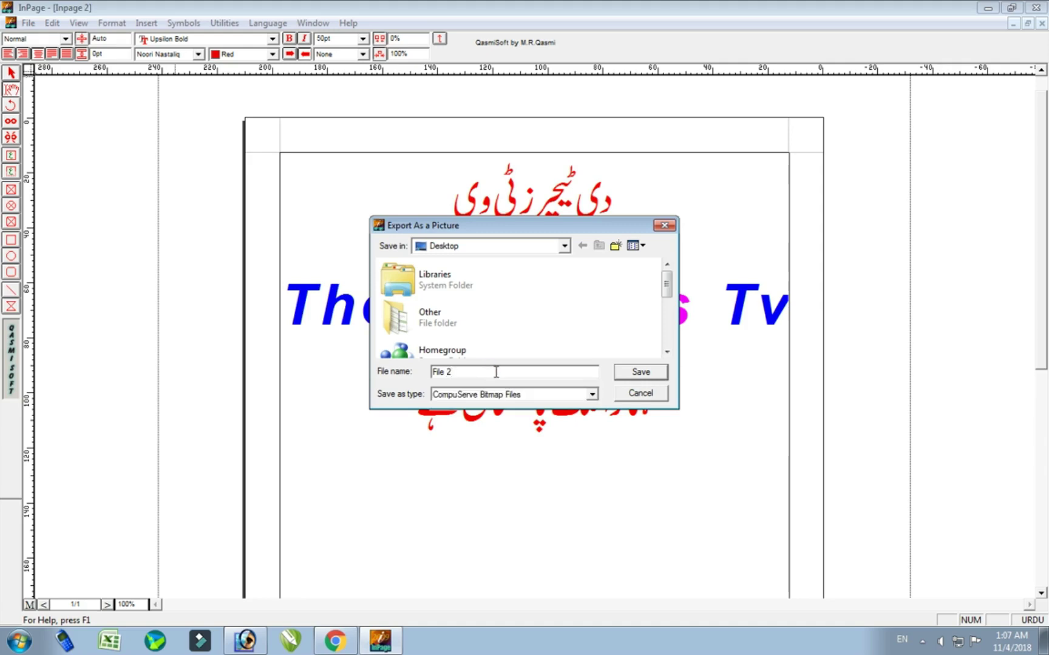
click(635, 373)
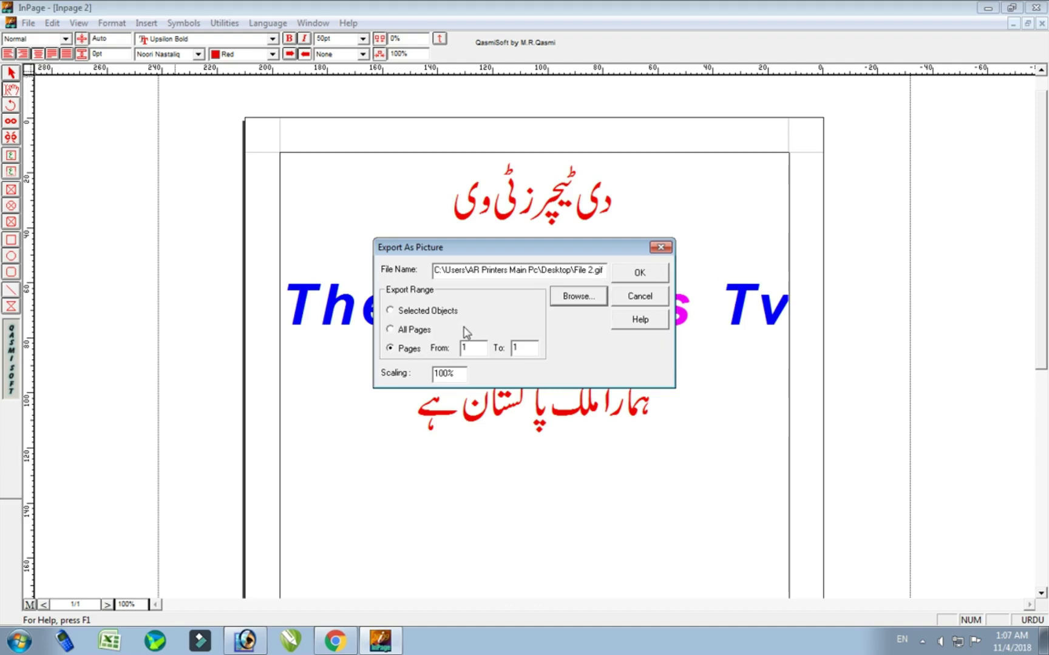
Step: Set the export range to pages 1 to 1 and export the picture
click(392, 332)
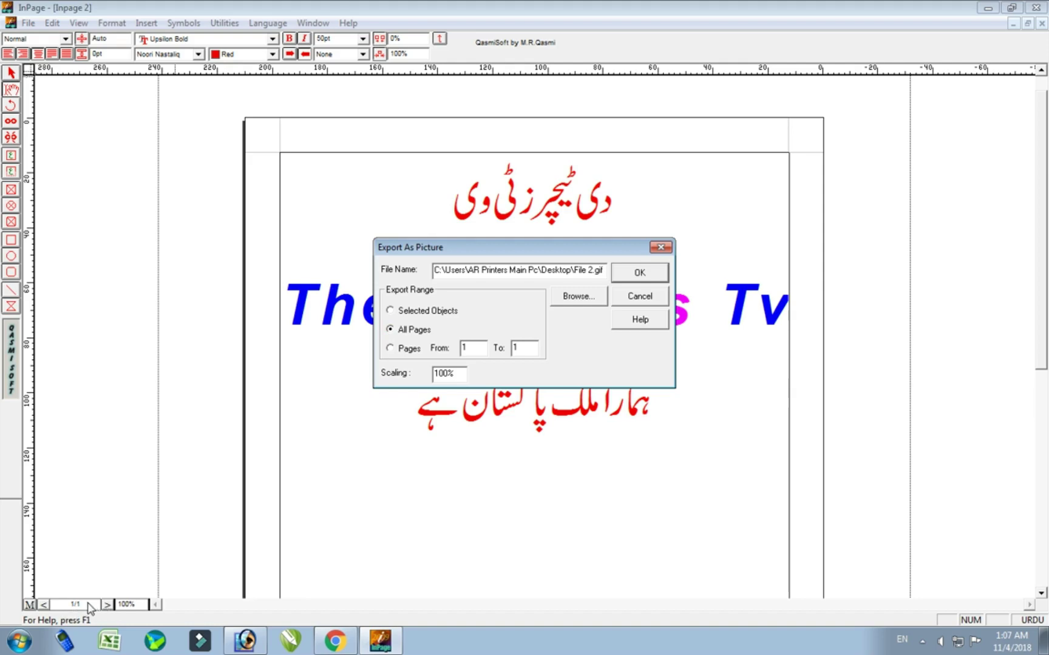
click(389, 348)
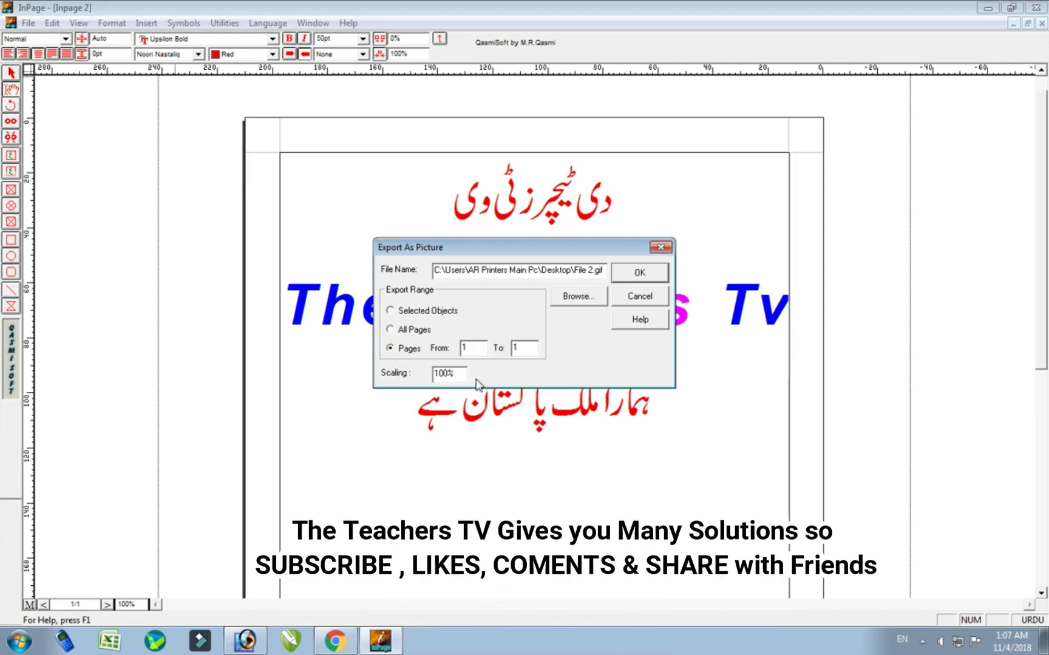
click(389, 330)
double_click(480, 351)
double_click(530, 348)
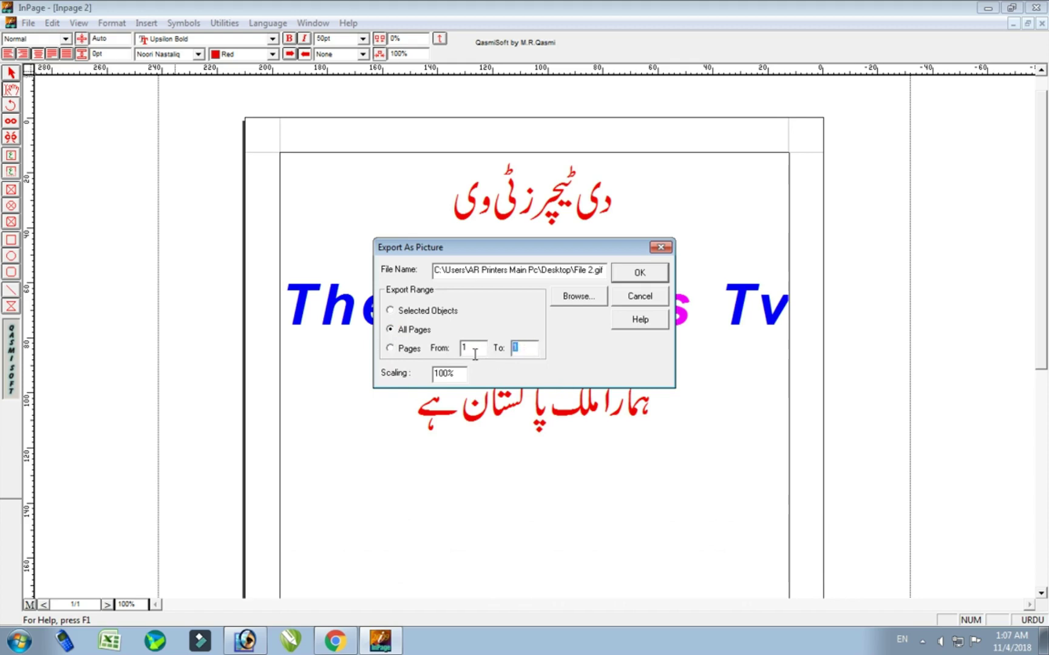
double_click(529, 351)
double_click(525, 351)
text(1)
click(401, 349)
click(631, 279)
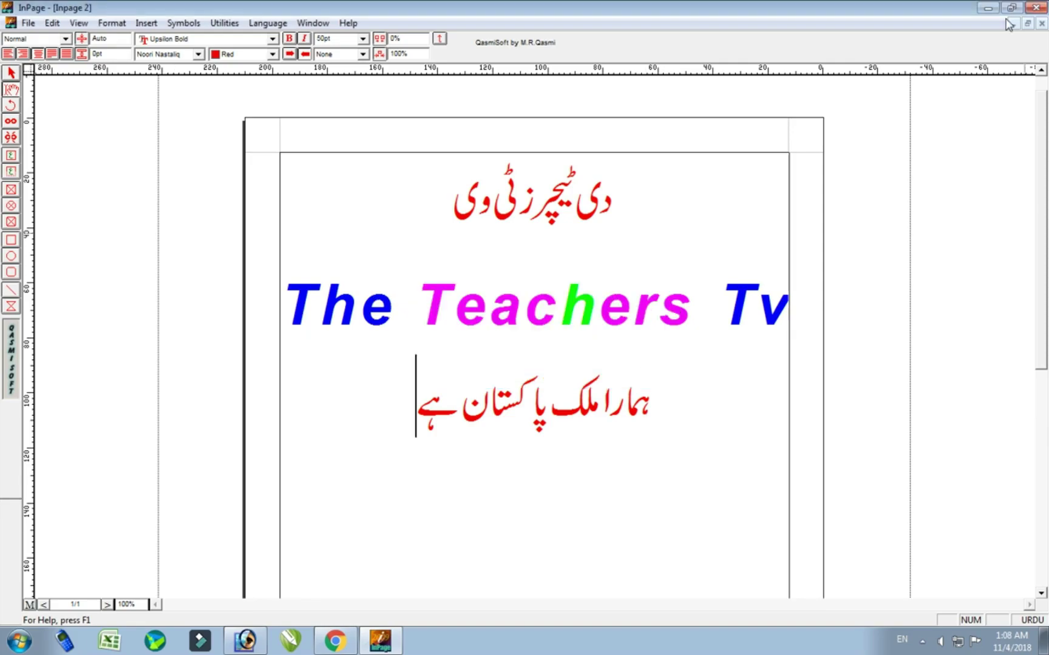
Step: Open the exported "File 2" picture in Internet Explorer, view it enlarged, decline making it the default browser, and close it
click(987, 7)
click(86, 99)
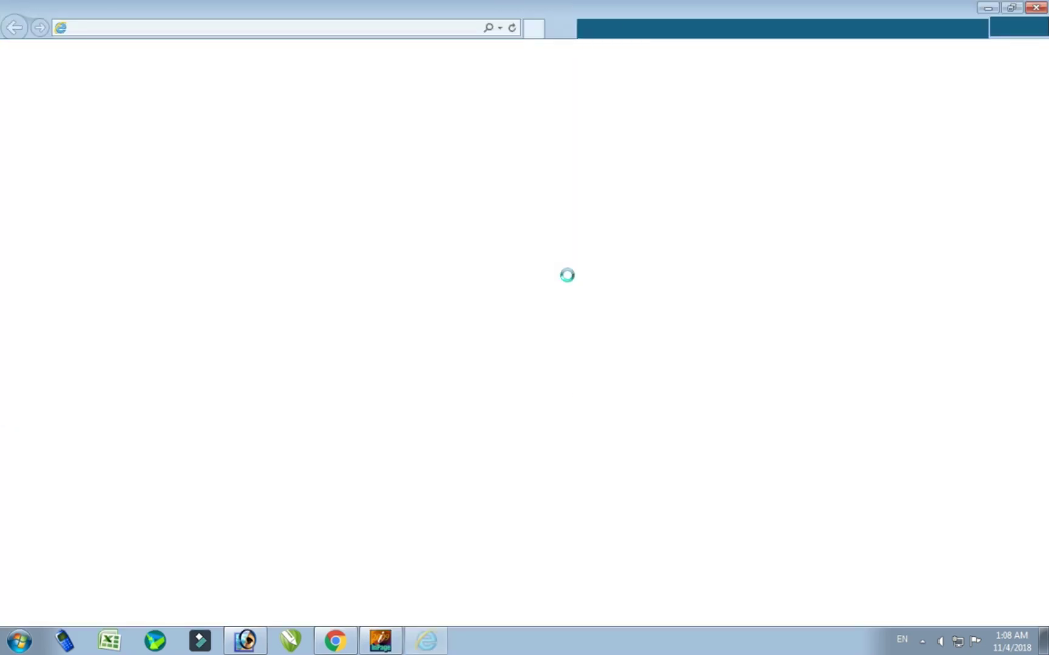
click(987, 12)
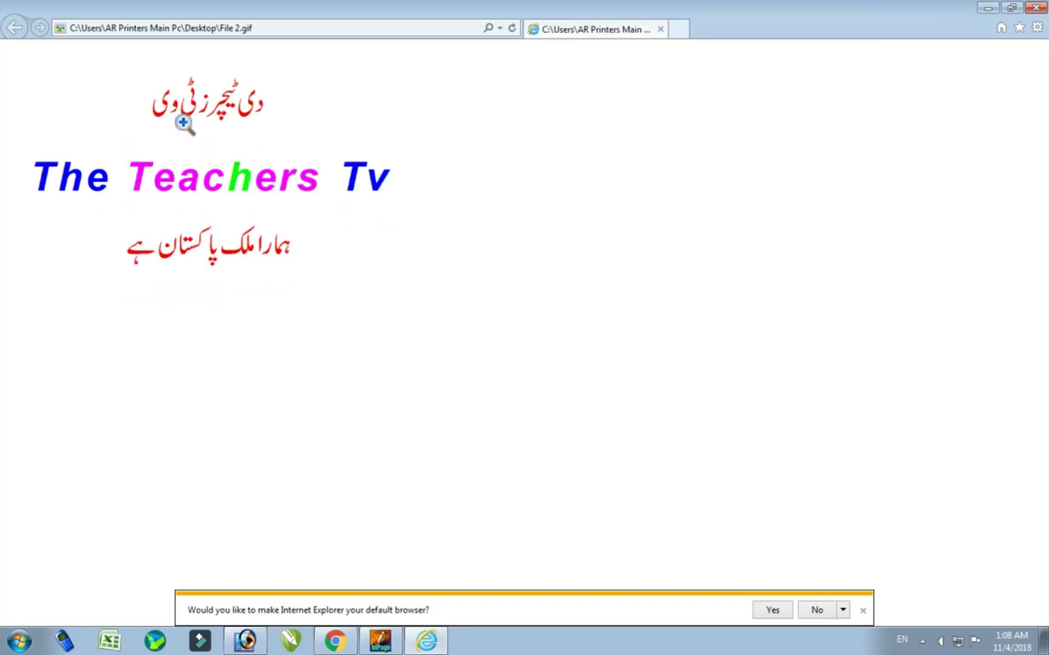
click(114, 105)
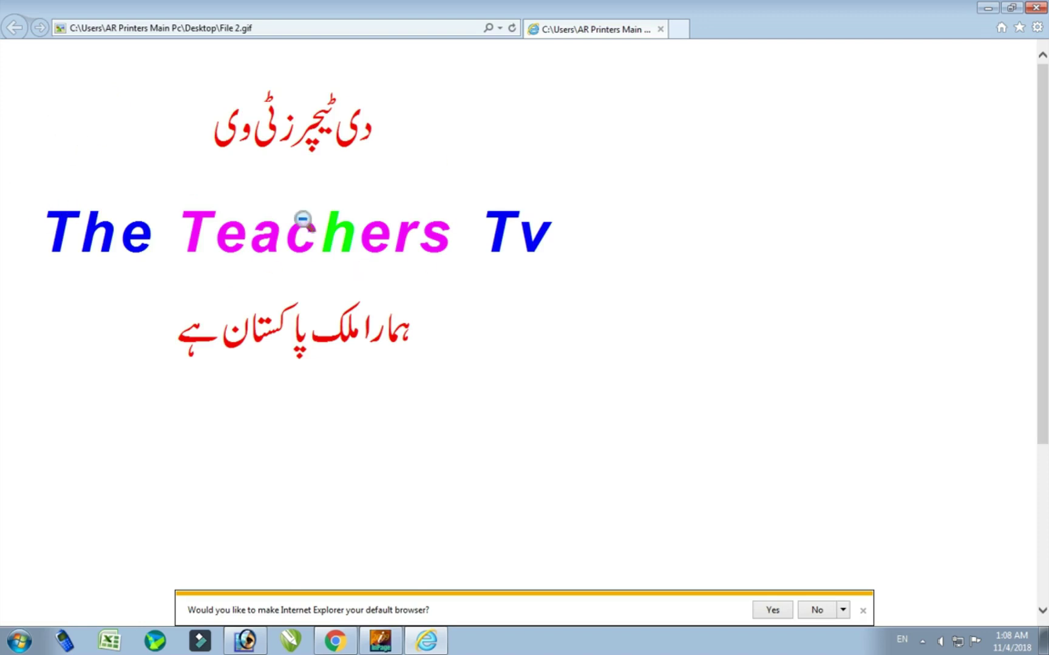
click(396, 225)
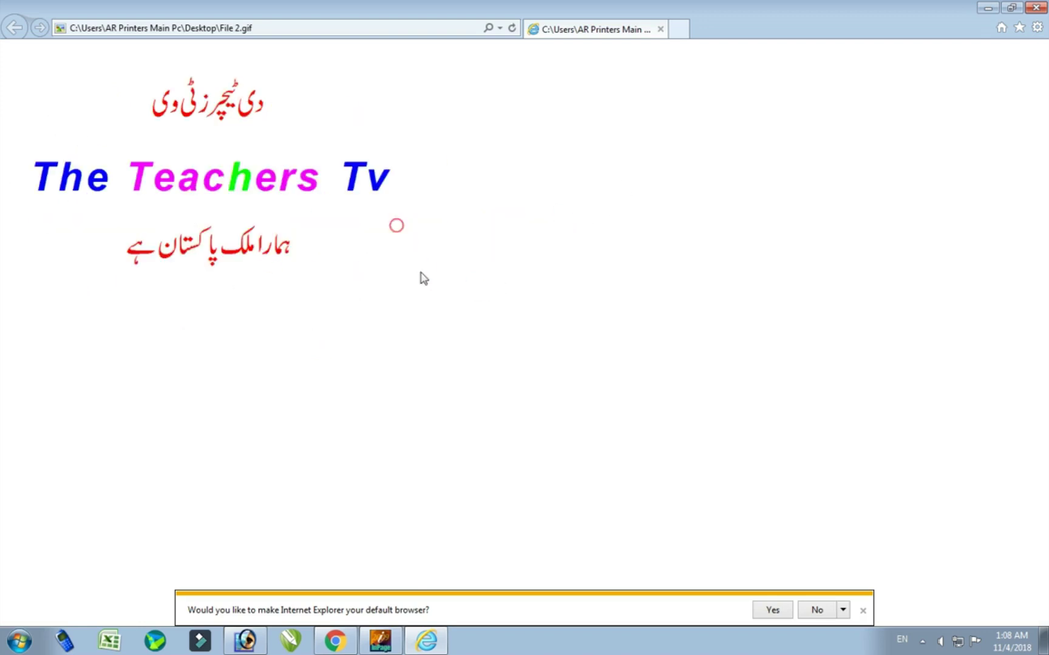
click(817, 610)
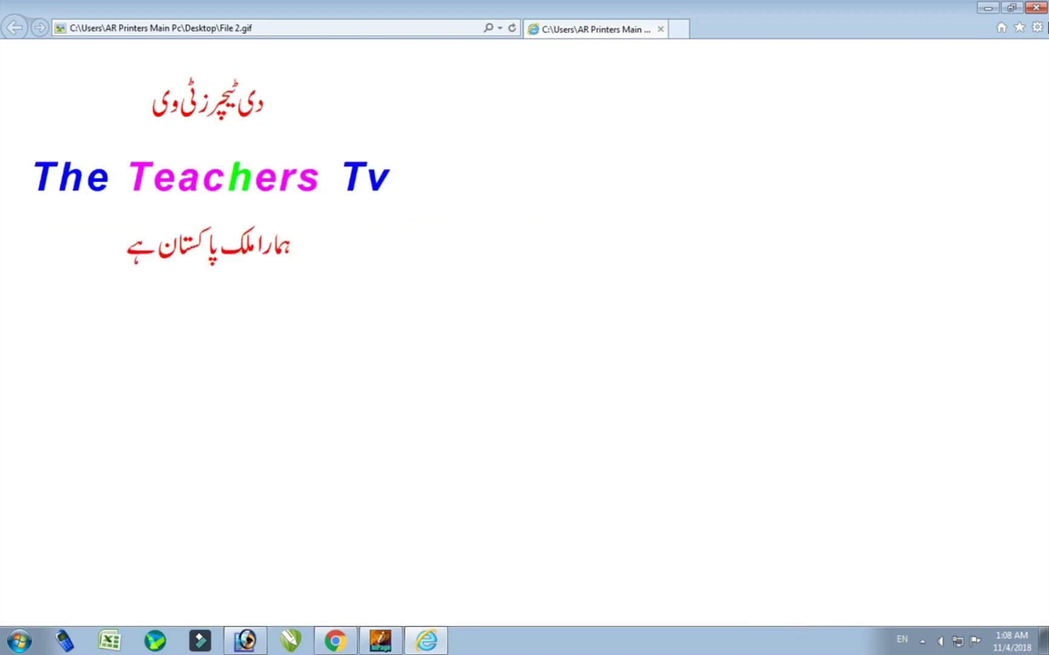
click(1035, 8)
Step: Preview the "File 2" picture in Windows Photo Viewer and examine its text enlarged
click(81, 103)
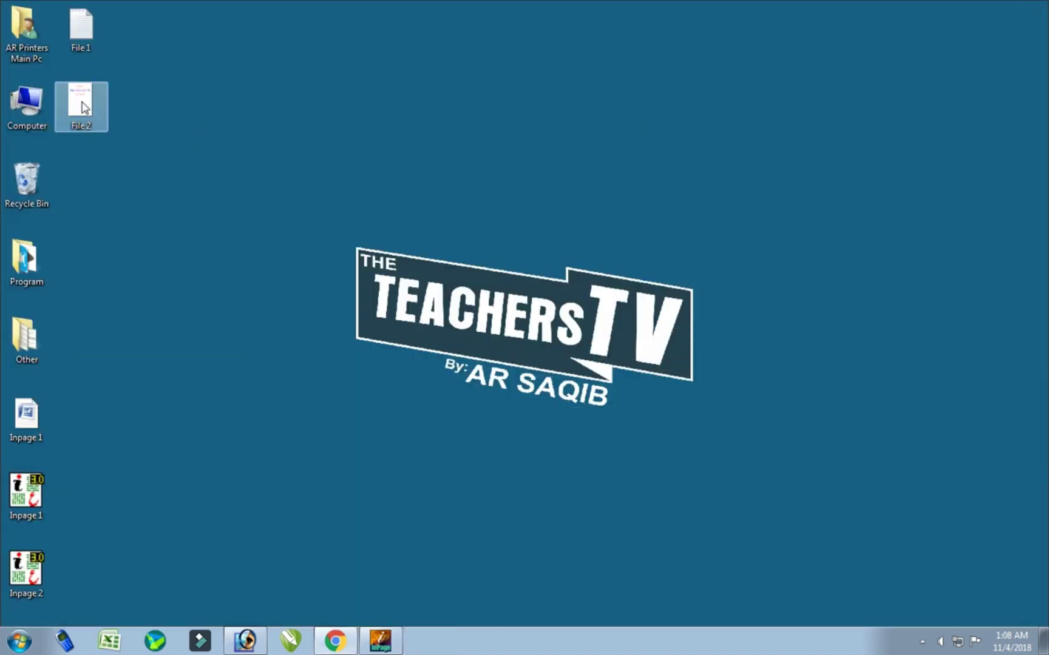
right_click(82, 102)
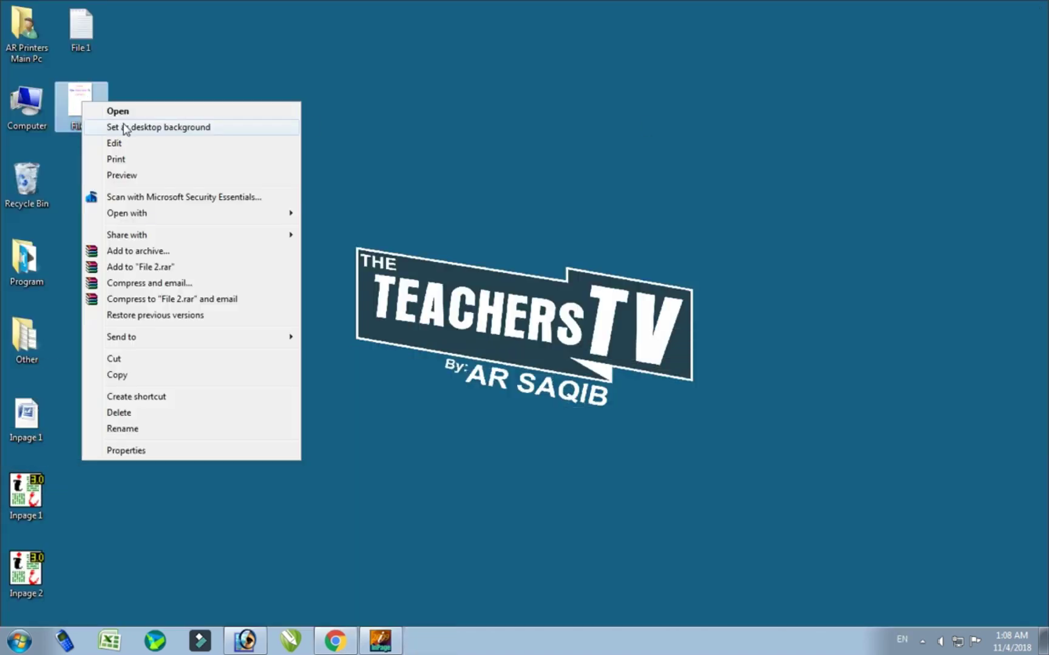
click(203, 176)
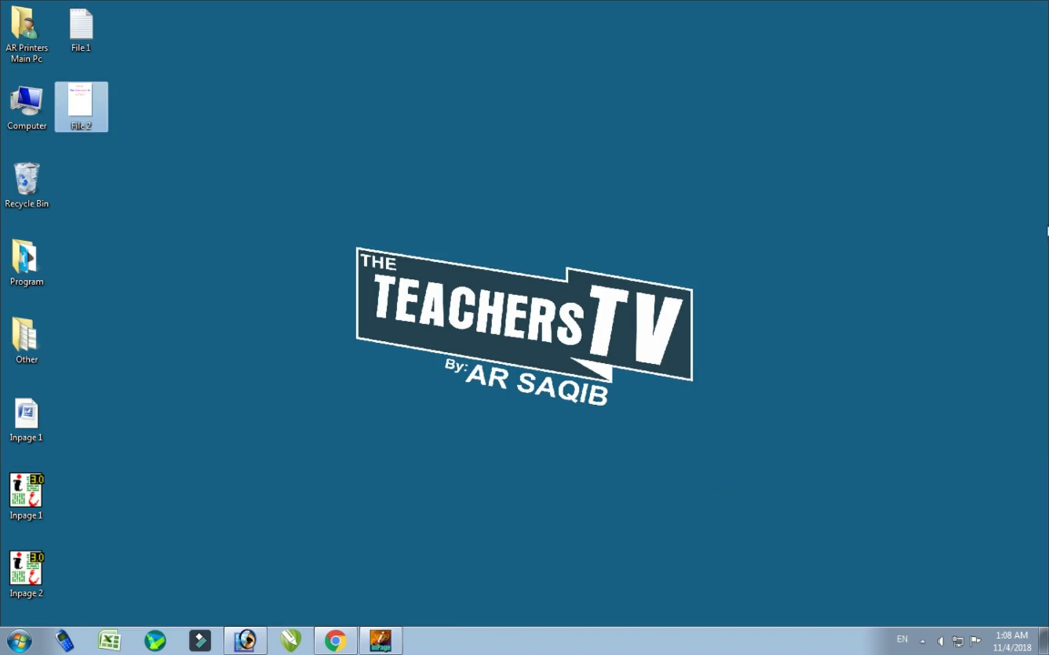
click(380, 644)
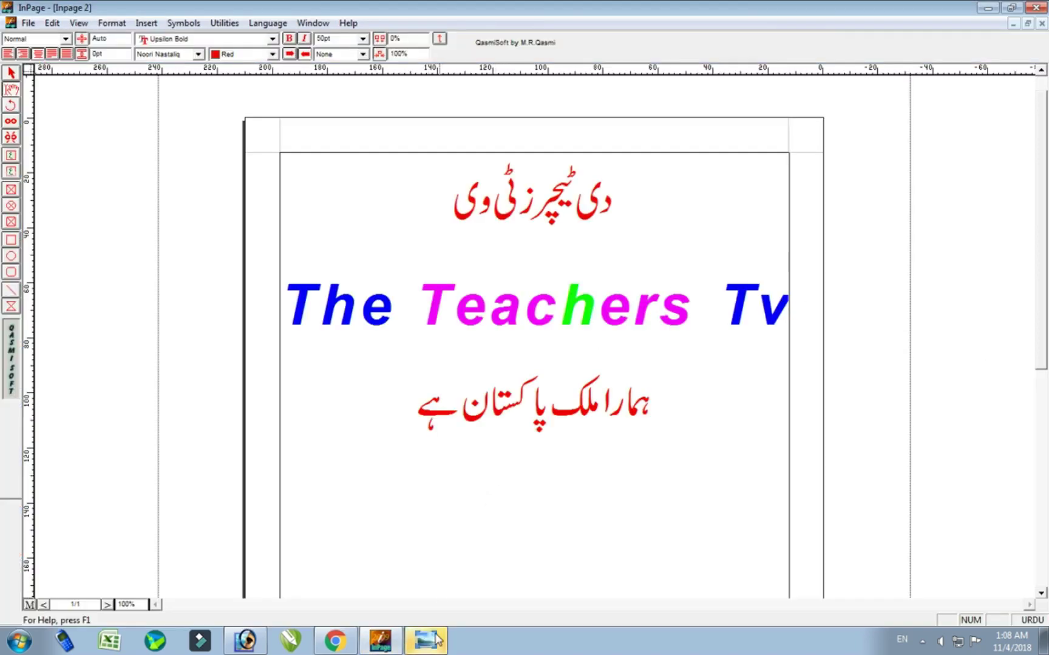
click(988, 7)
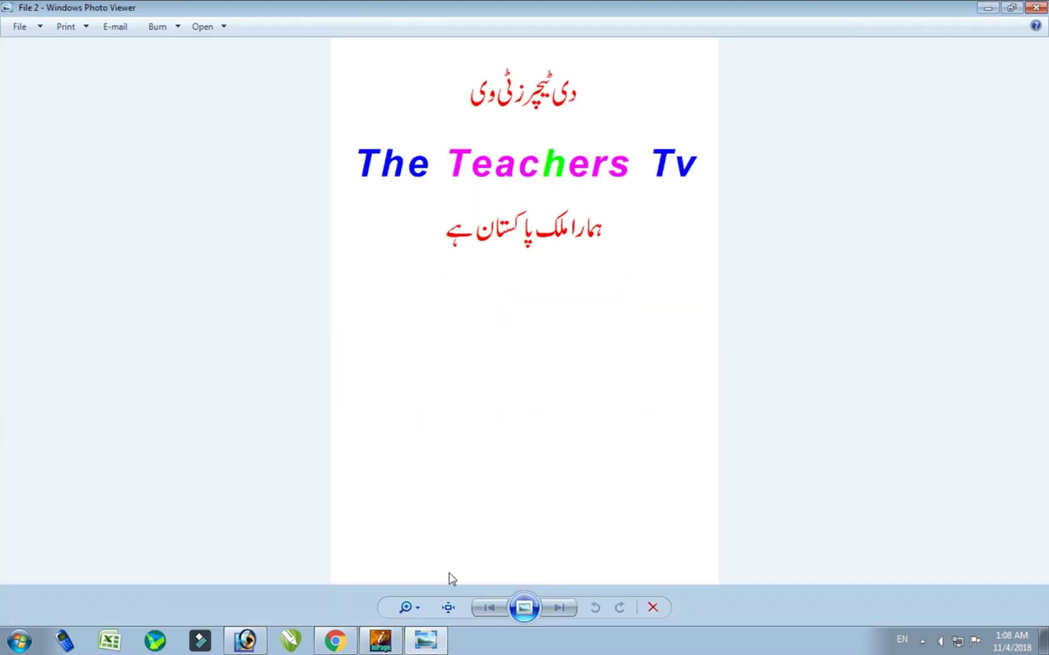
click(419, 607)
drag(415, 583, 426, 571)
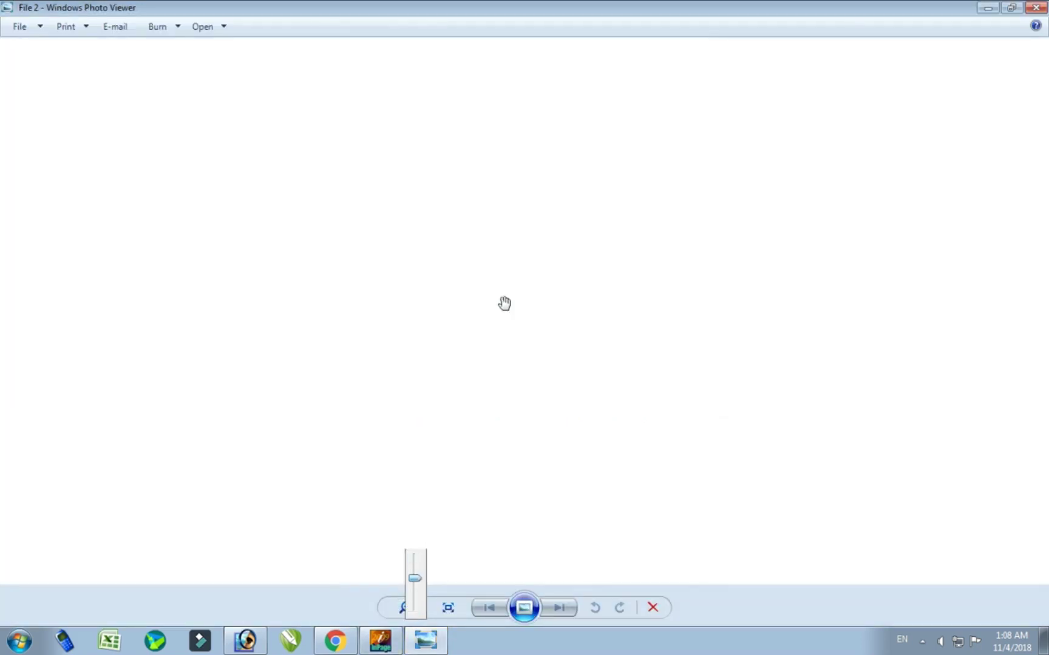
drag(508, 272, 663, 325)
scroll(663, 326, down, 5)
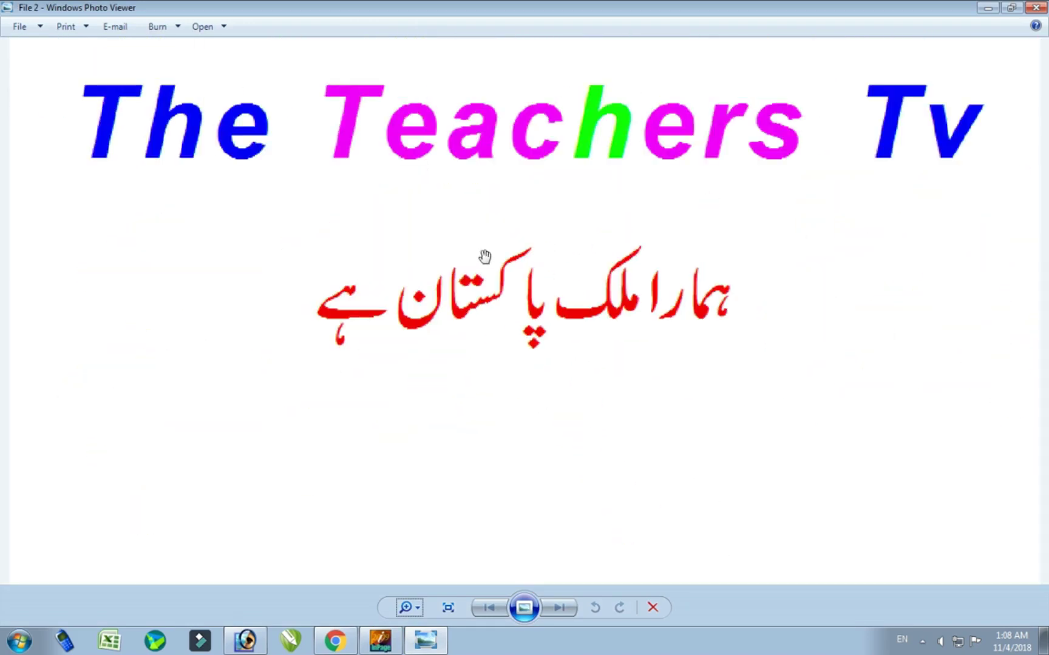
Step: Close the enlarged "File 2" picture and switch back to InPage, selecting all three lines of text on the page
scroll(572, 229, down, 4)
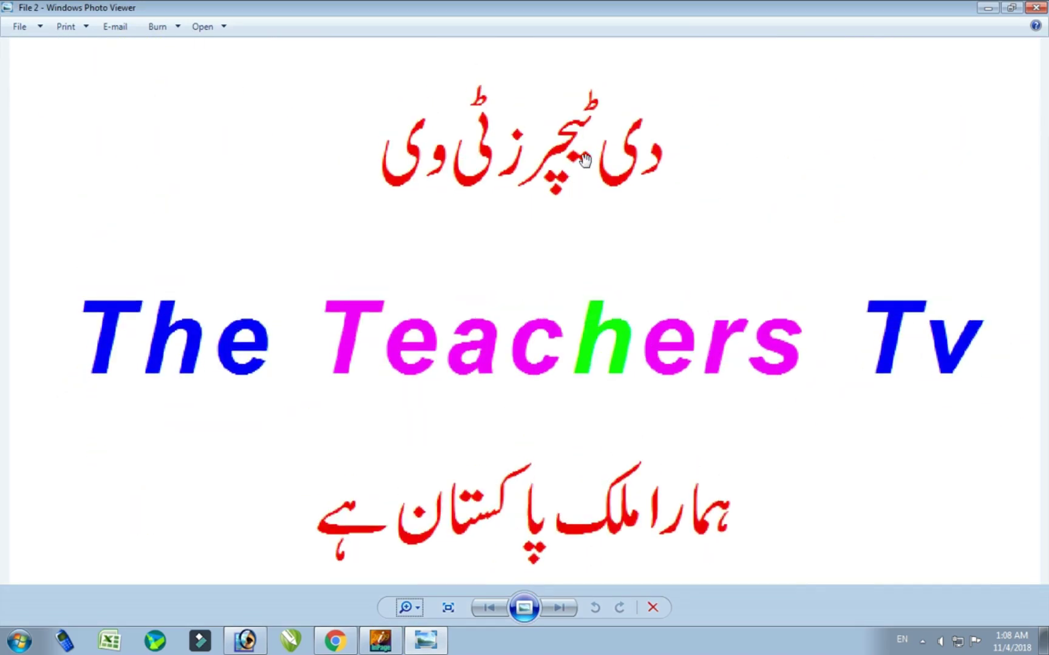
click(1035, 8)
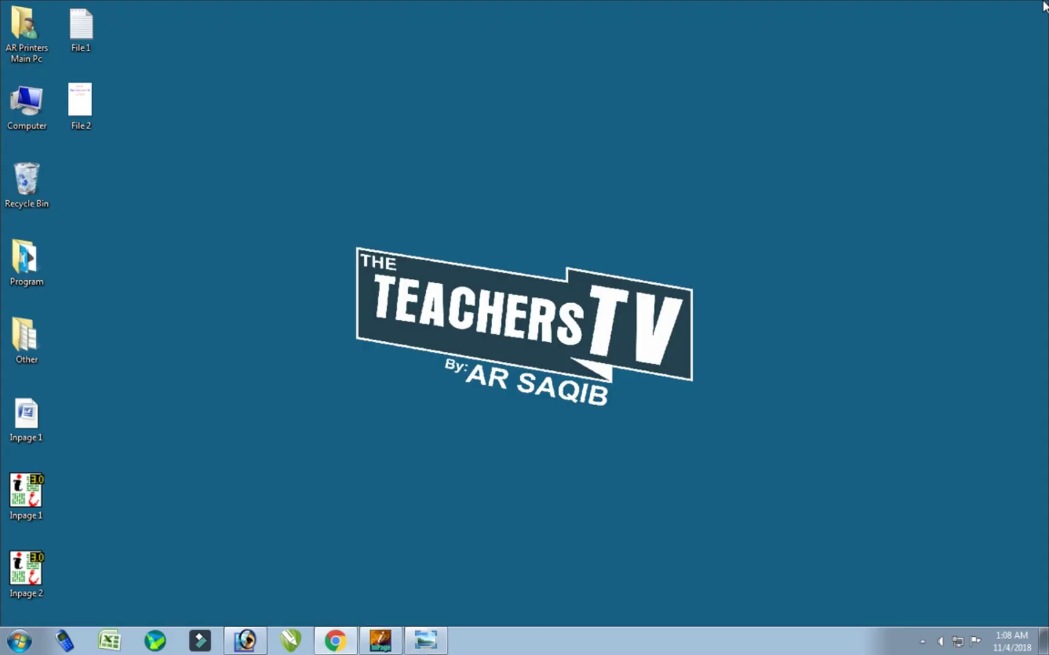
click(379, 643)
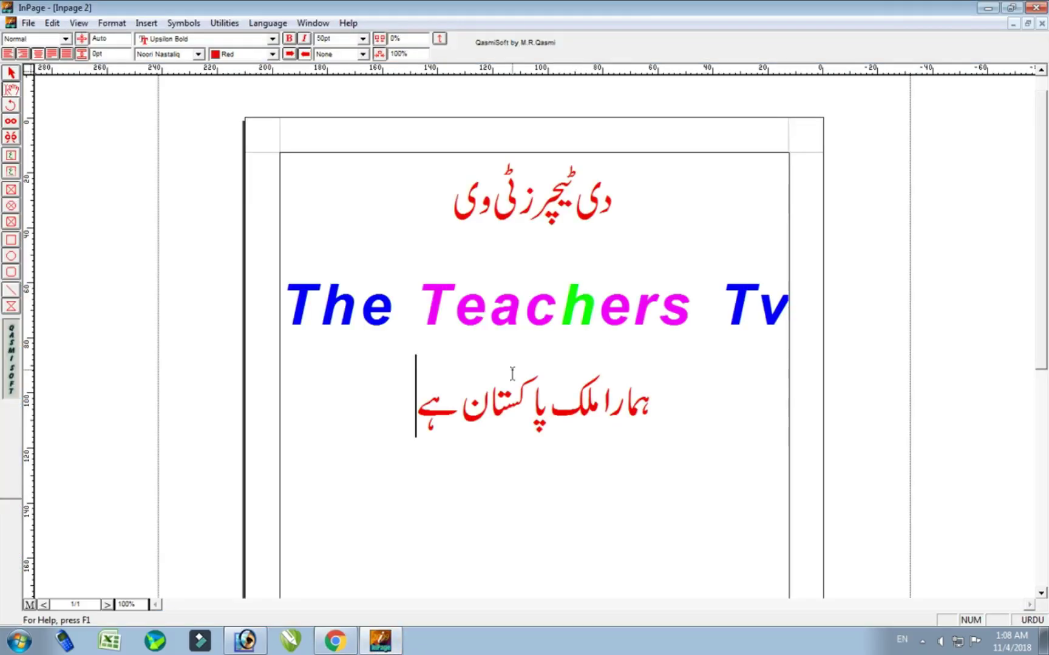
drag(404, 401, 680, 228)
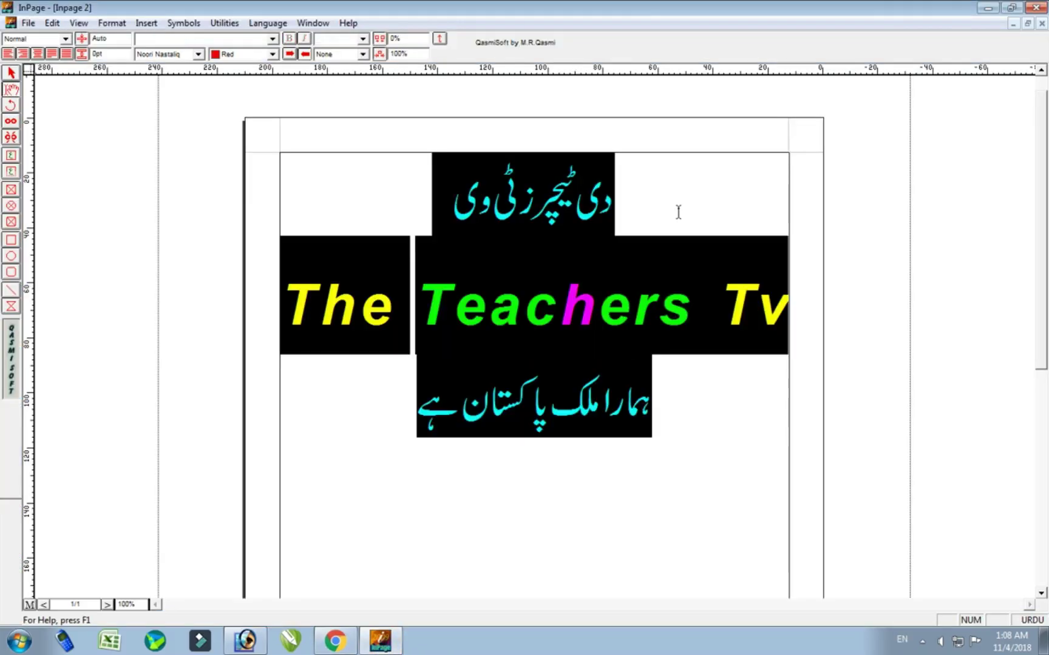
click(28, 24)
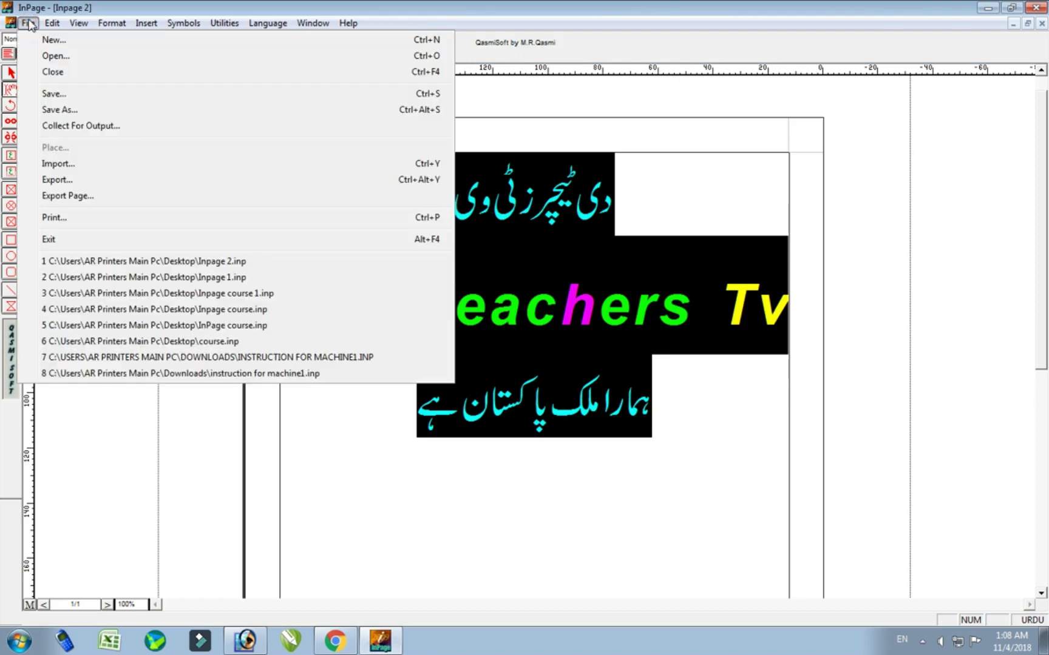
click(133, 199)
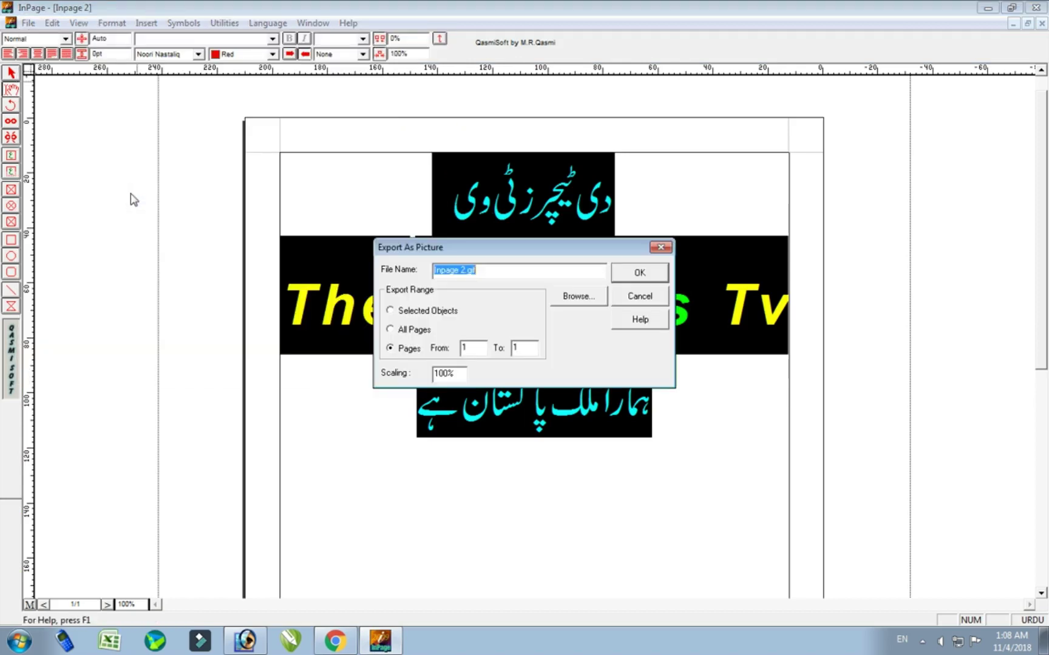
click(638, 297)
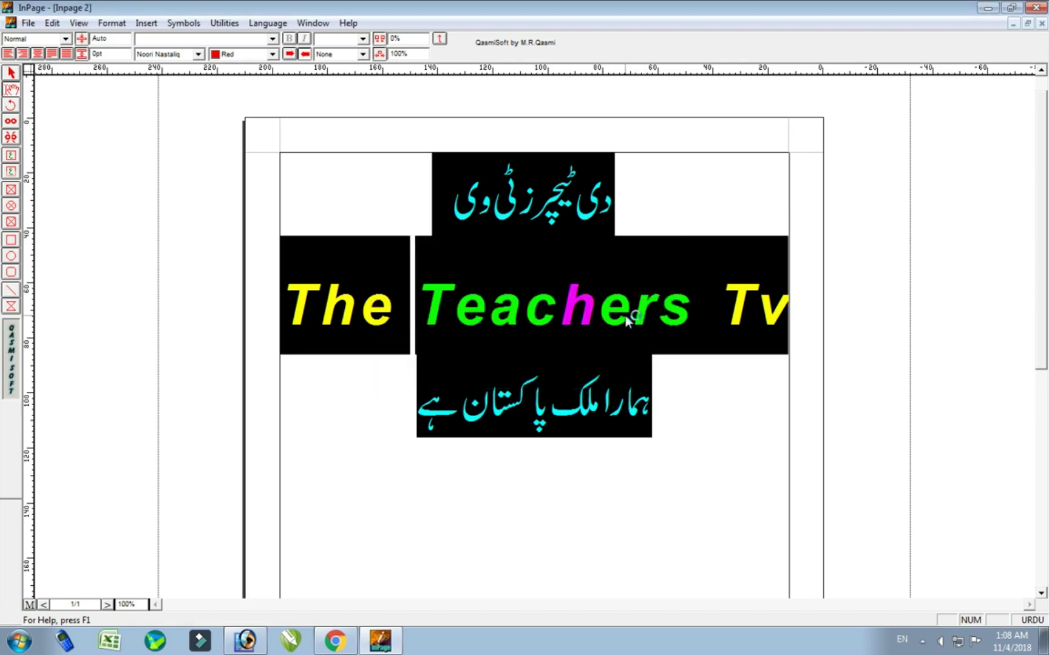
Step: Start a picture export of the page to the Desktop and choose the Encapsulated PostScript format
click(29, 23)
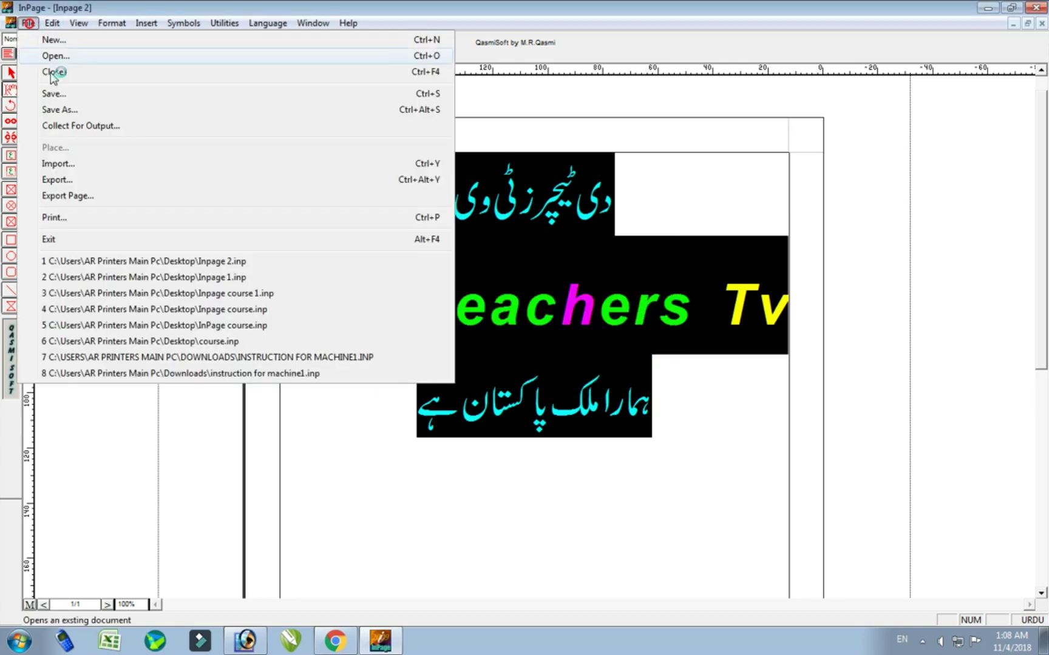
click(140, 197)
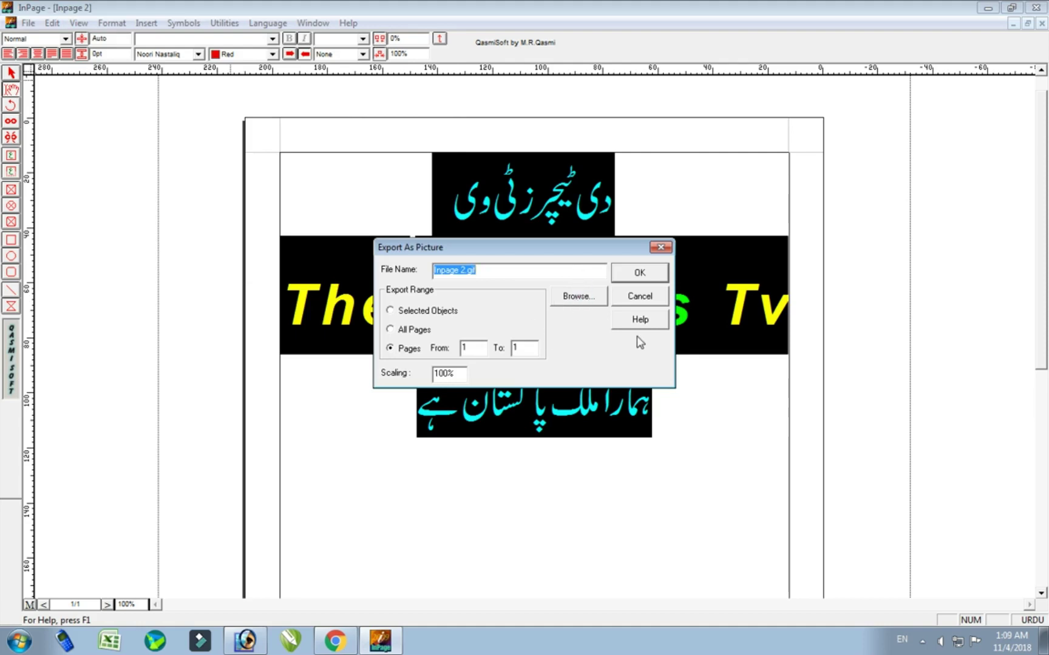
click(554, 297)
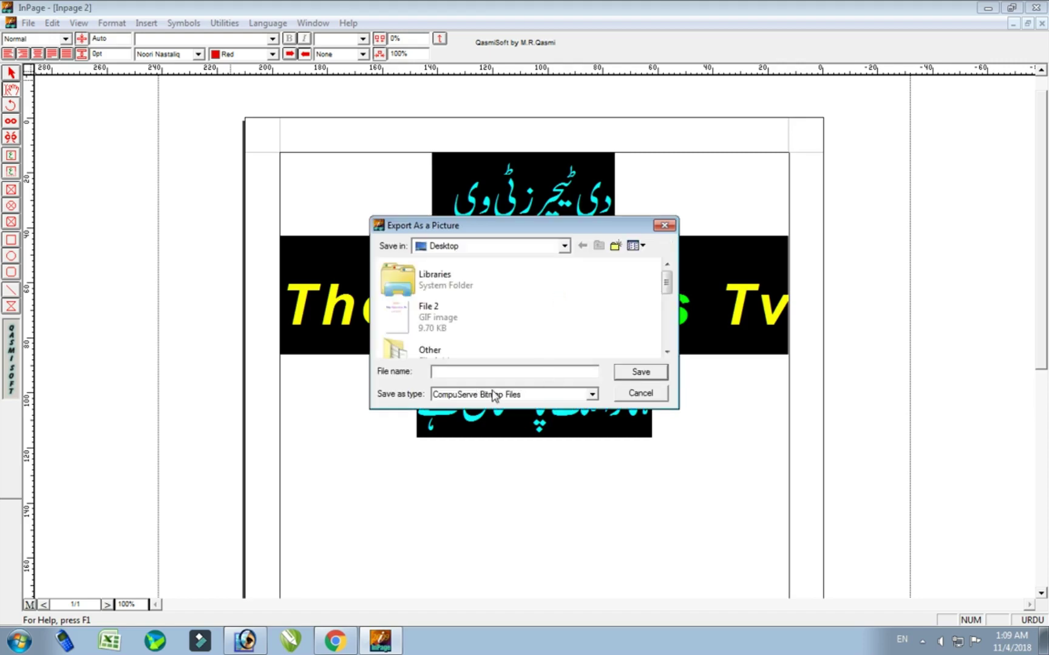
click(550, 395)
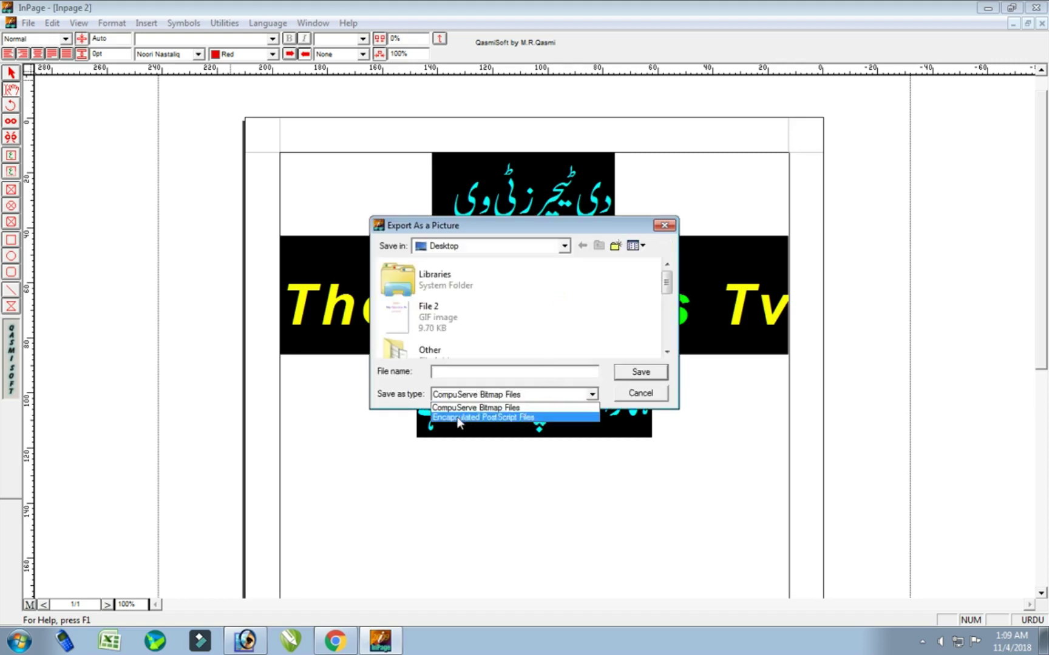
click(550, 417)
Step: Name the picture file "FIle 3" and export it
click(522, 372)
text(e)
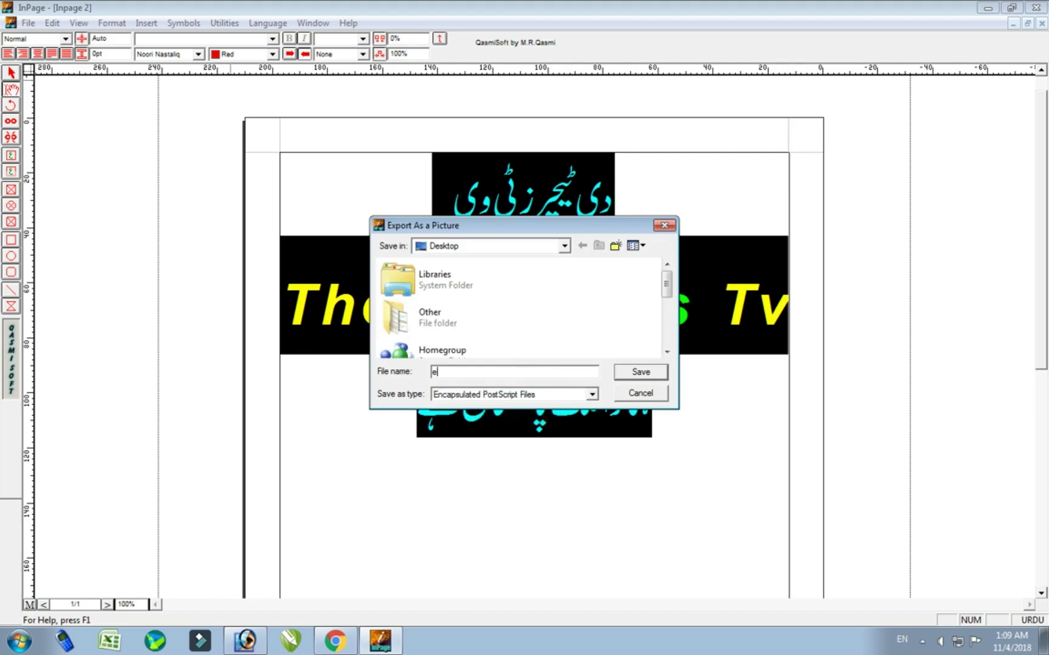
text(Fi)
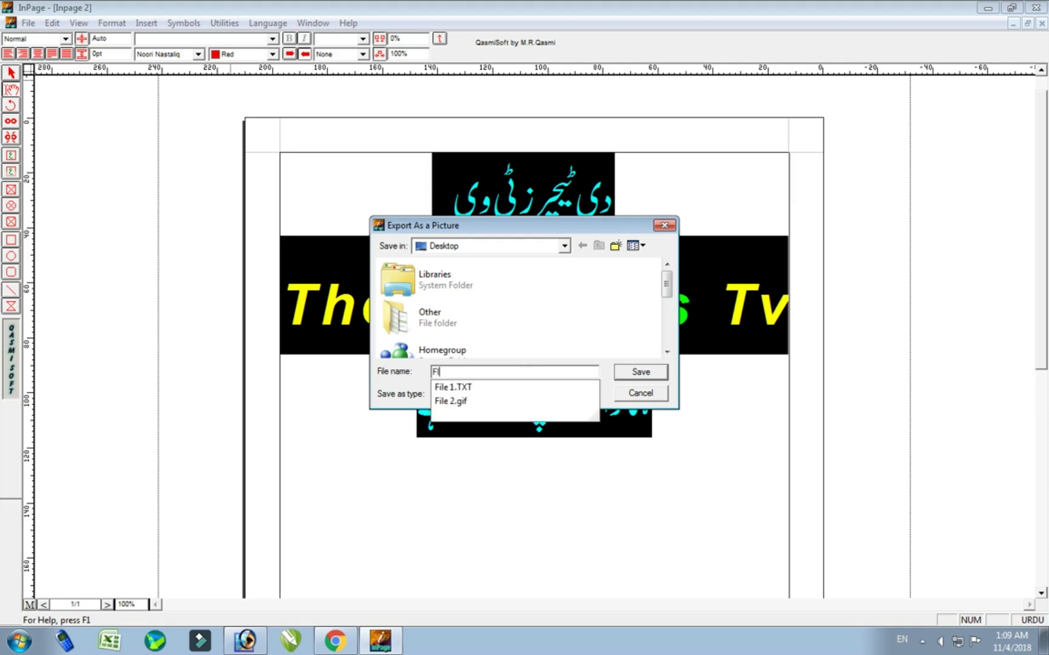
text(le 3)
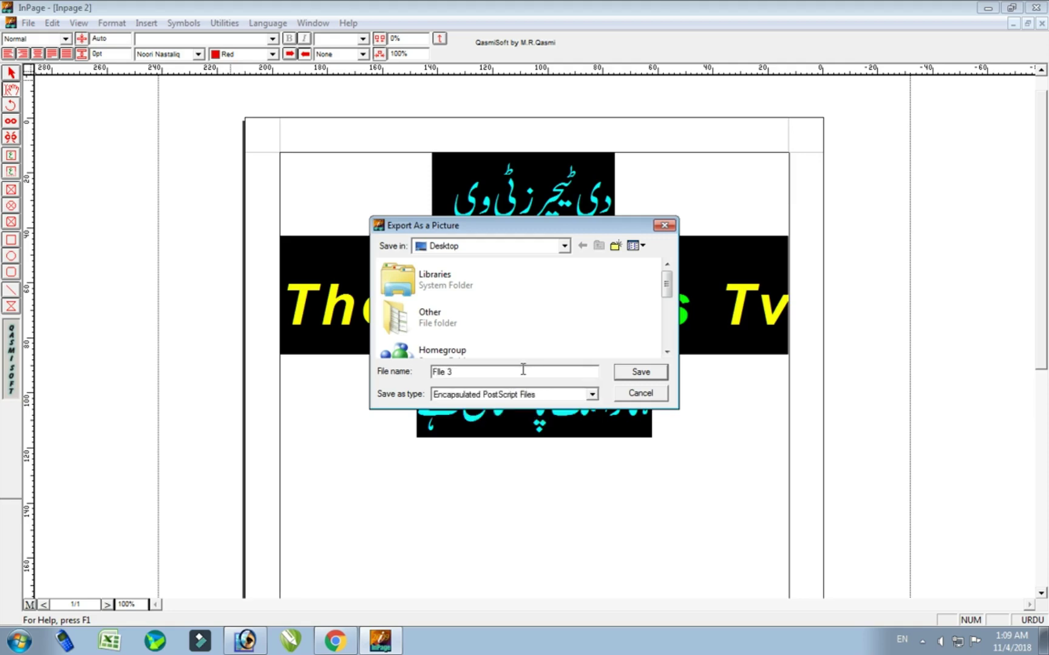
click(631, 376)
click(649, 274)
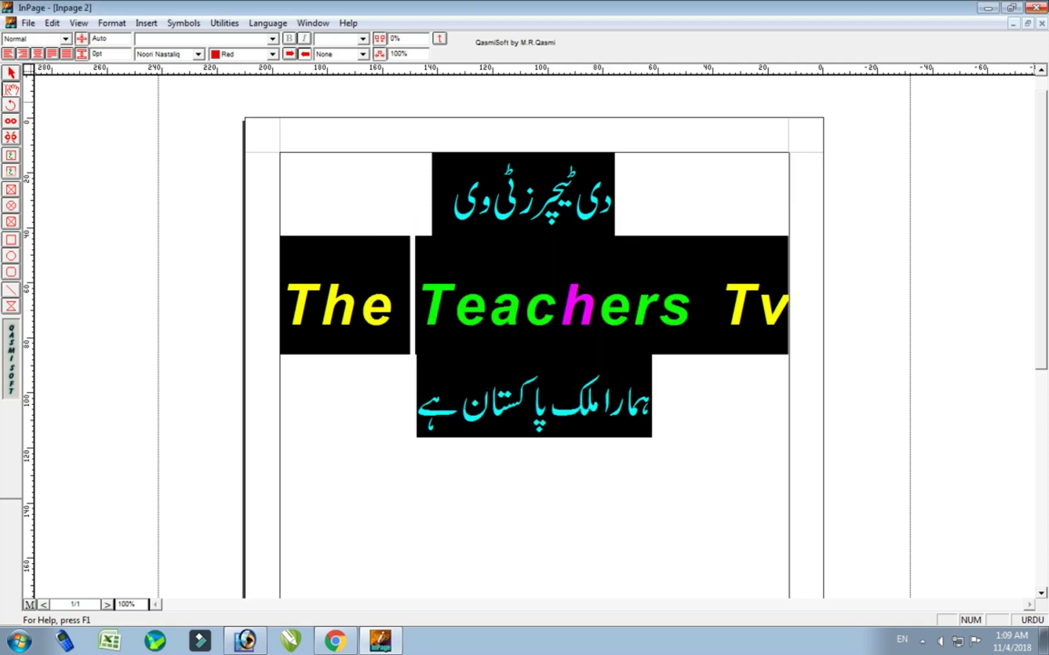
Step: Check the desktop for the exported Encapsulated PostScript file and return to the InPage document
click(987, 7)
right_click(91, 190)
click(130, 149)
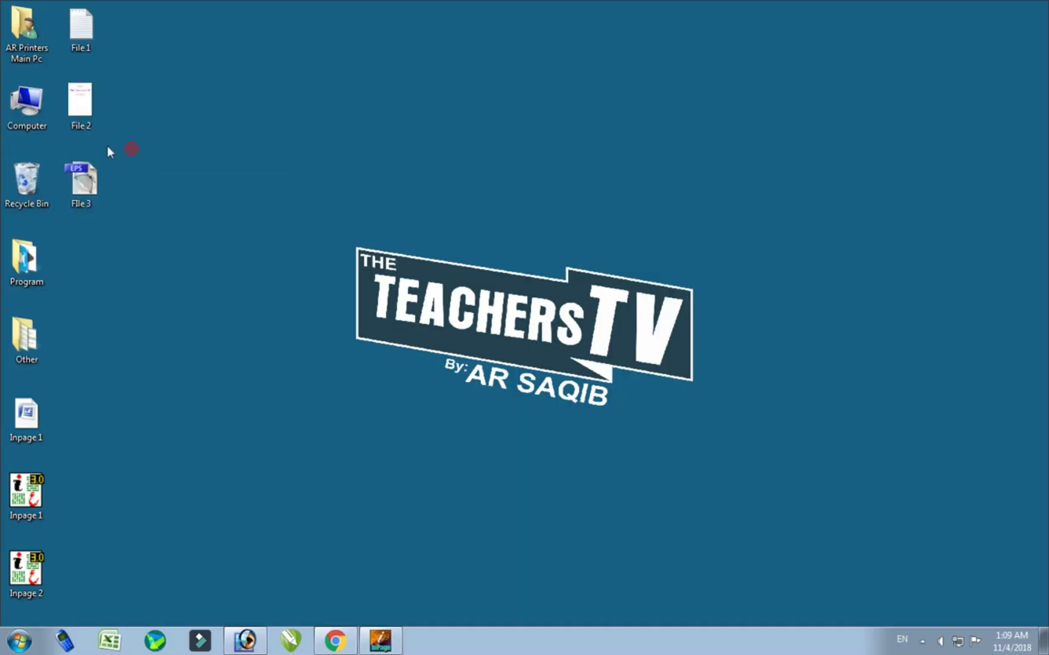
click(380, 640)
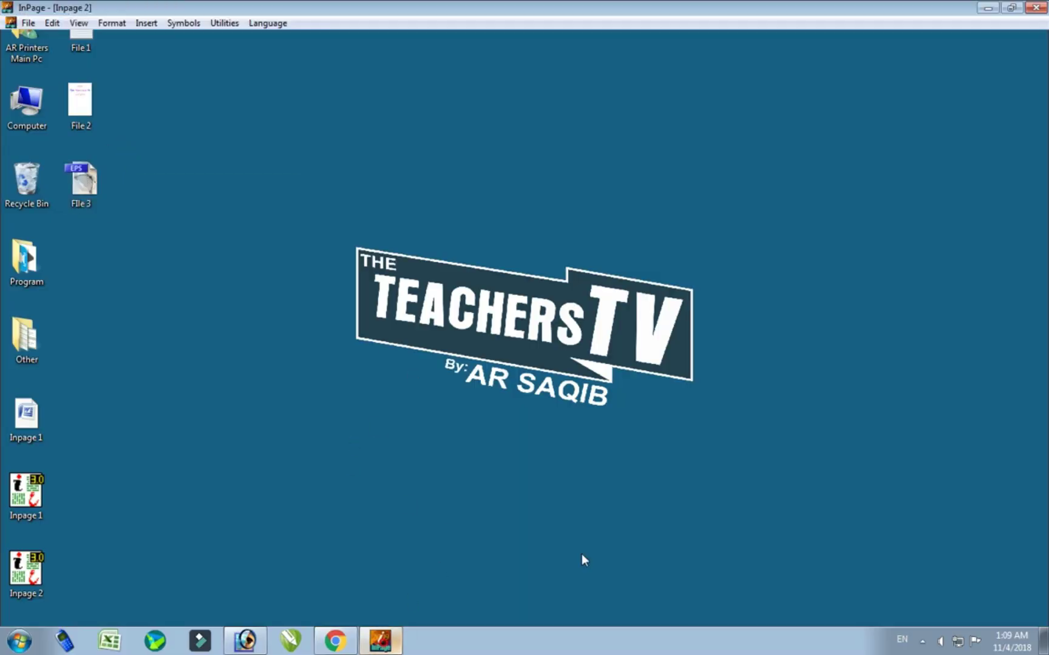